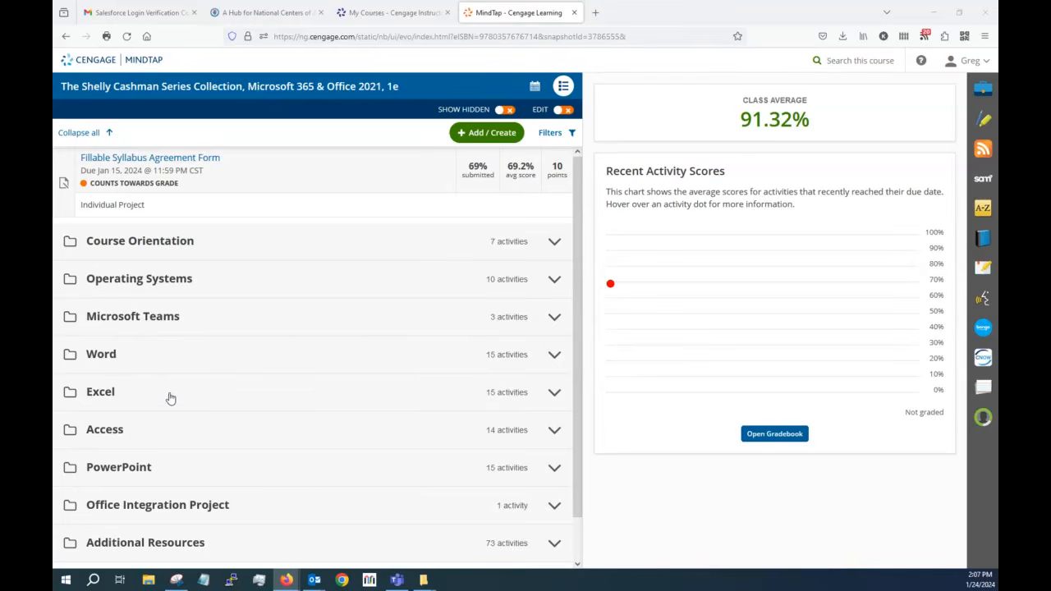
# Step: Open the SAM Project 1a Word Module 02 Creating a Research Paper assignment from the Word folder and start it
pyautogui.click(555, 356)
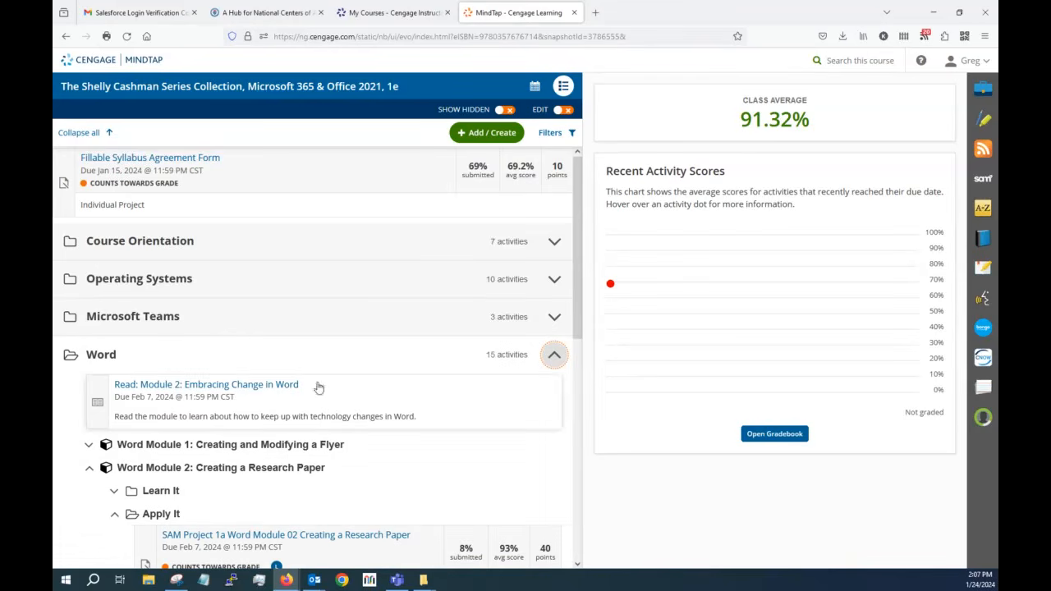
pyautogui.scroll(-3, 193, 357)
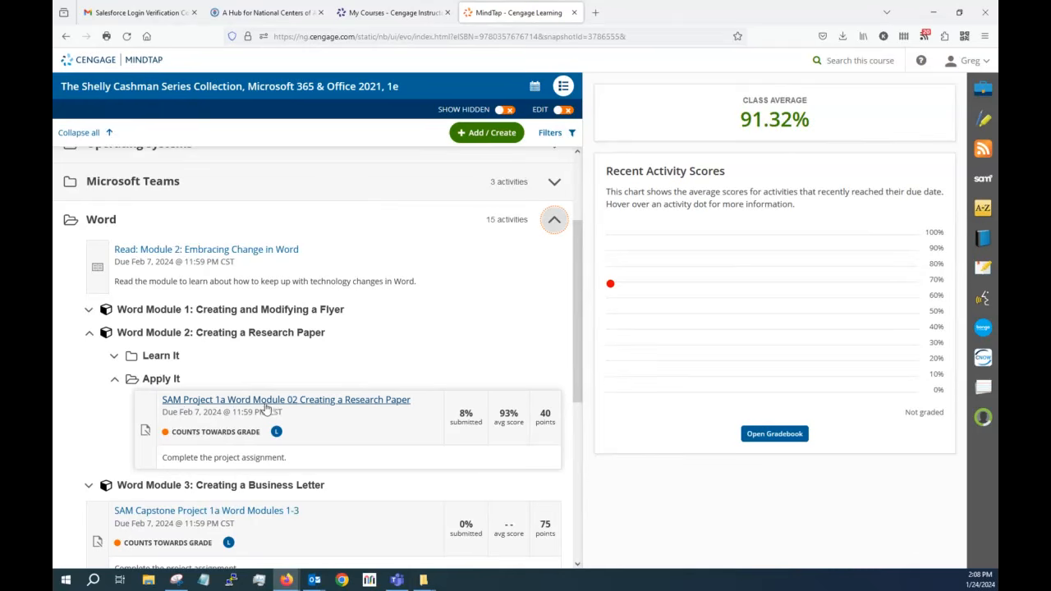
pyautogui.click(359, 401)
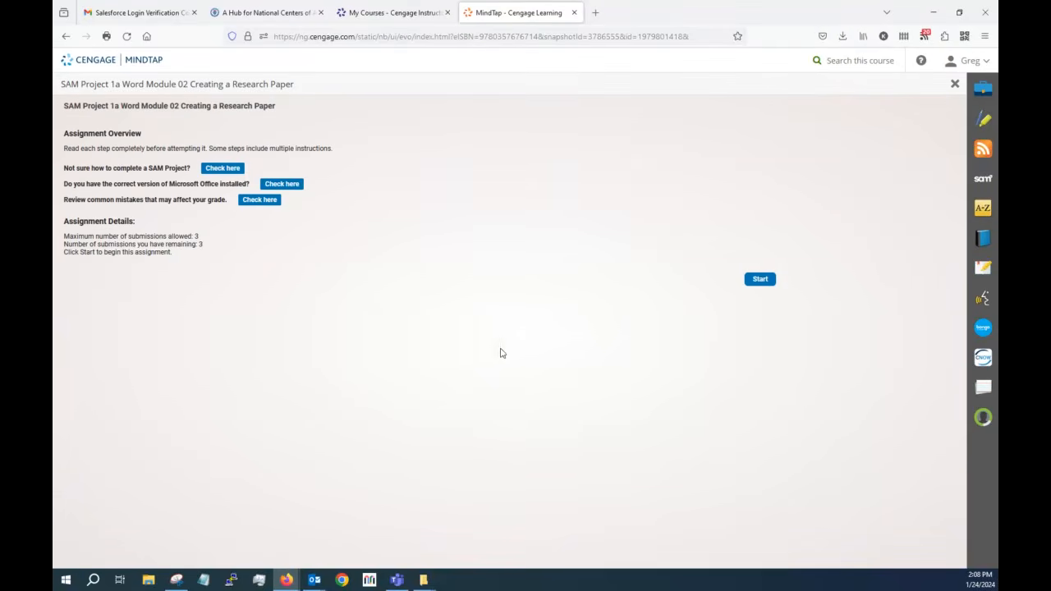
pyautogui.click(757, 280)
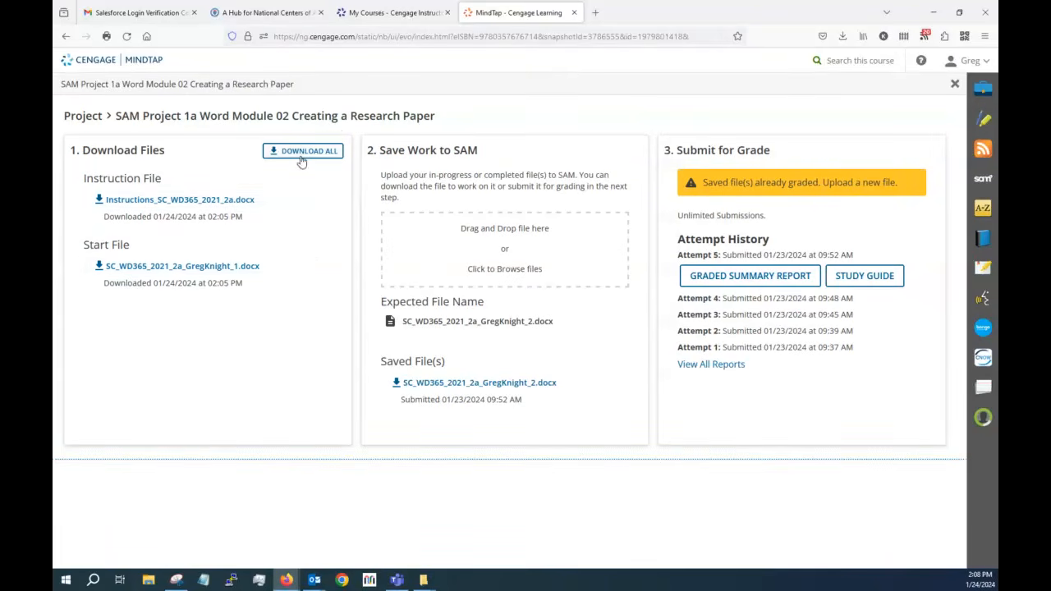
# Step: Download all of the project's files and close the automatically opened instructions document
pyautogui.click(302, 156)
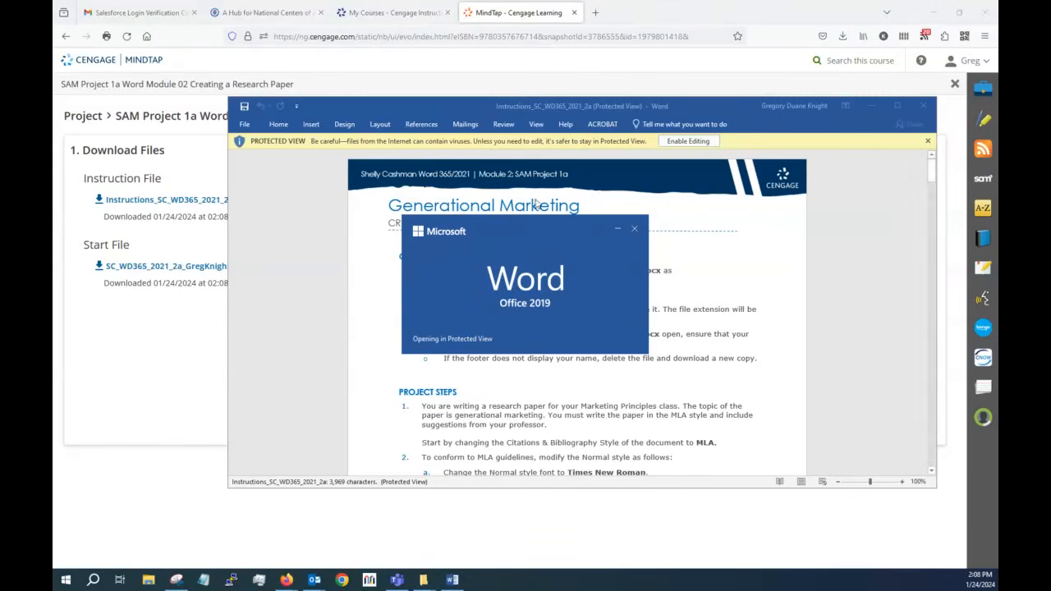
pyautogui.click(636, 231)
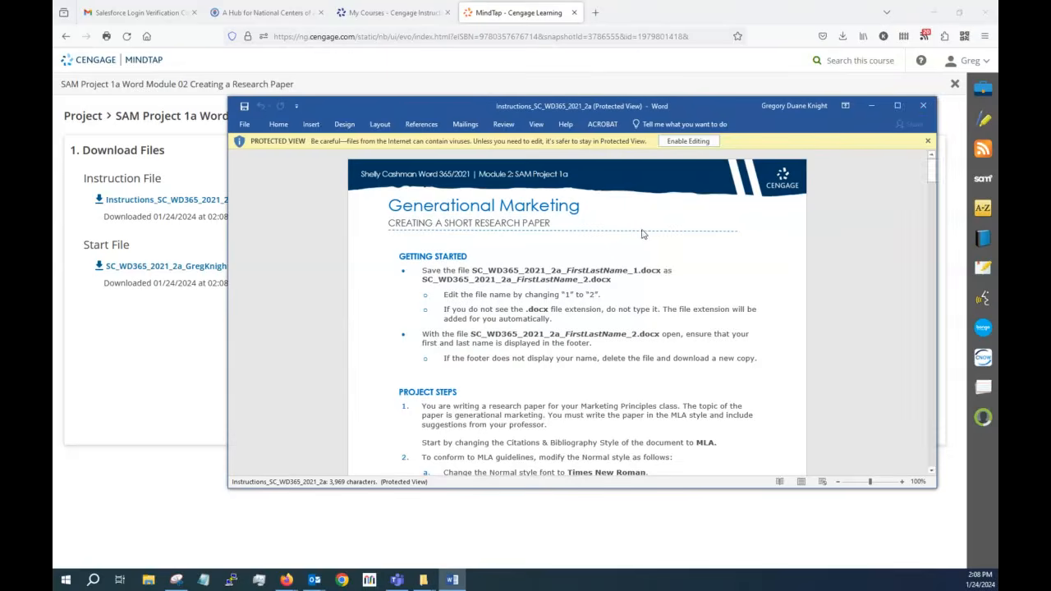
pyautogui.click(925, 106)
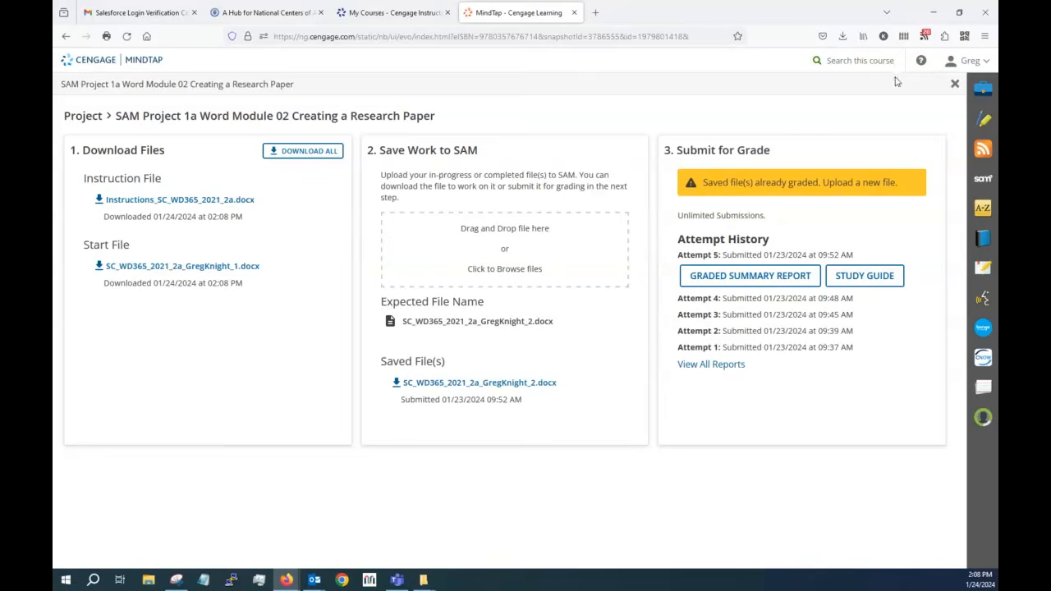
# Step: Show the downloaded project files in the Downloads folder and minimize the browser behind it
pyautogui.click(840, 38)
pyautogui.click(841, 37)
pyautogui.click(841, 37)
pyautogui.click(841, 38)
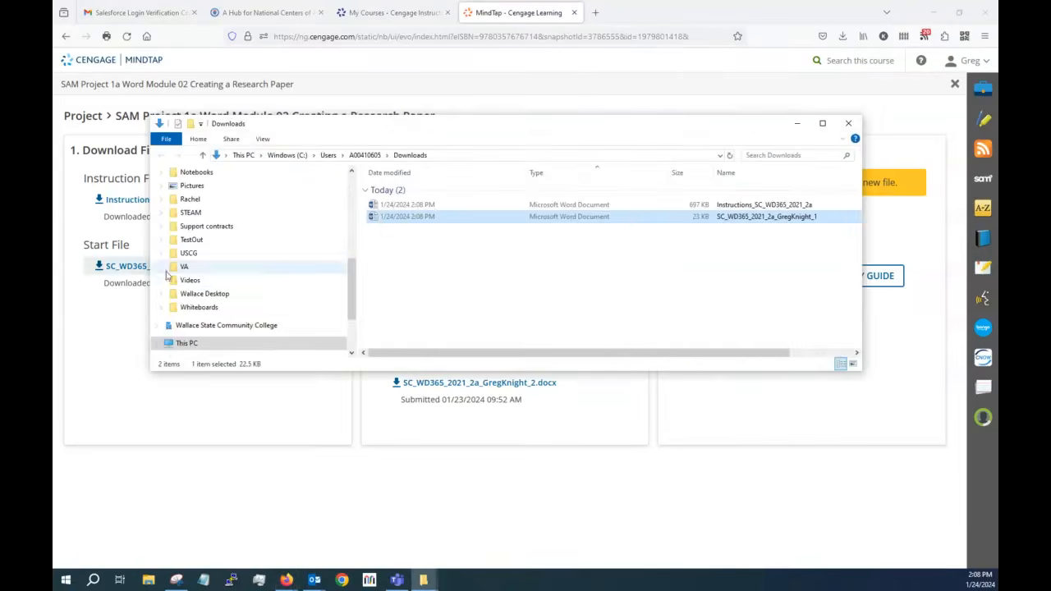
pyautogui.moveTo(446, 133); pyautogui.dragTo(457, 222)
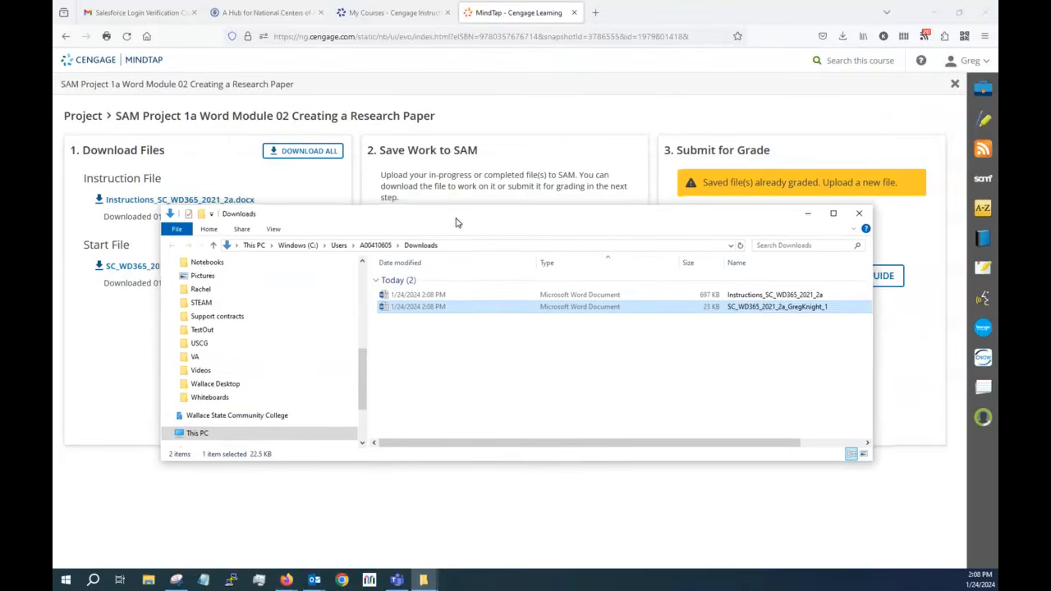
pyautogui.click(937, 12)
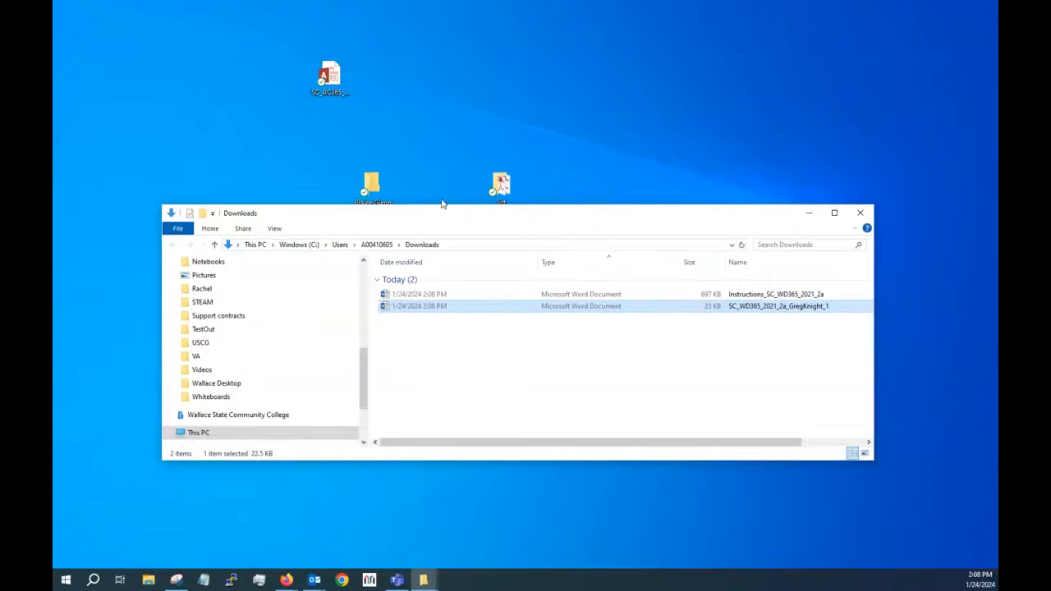
pyautogui.moveTo(444, 220); pyautogui.dragTo(446, 162)
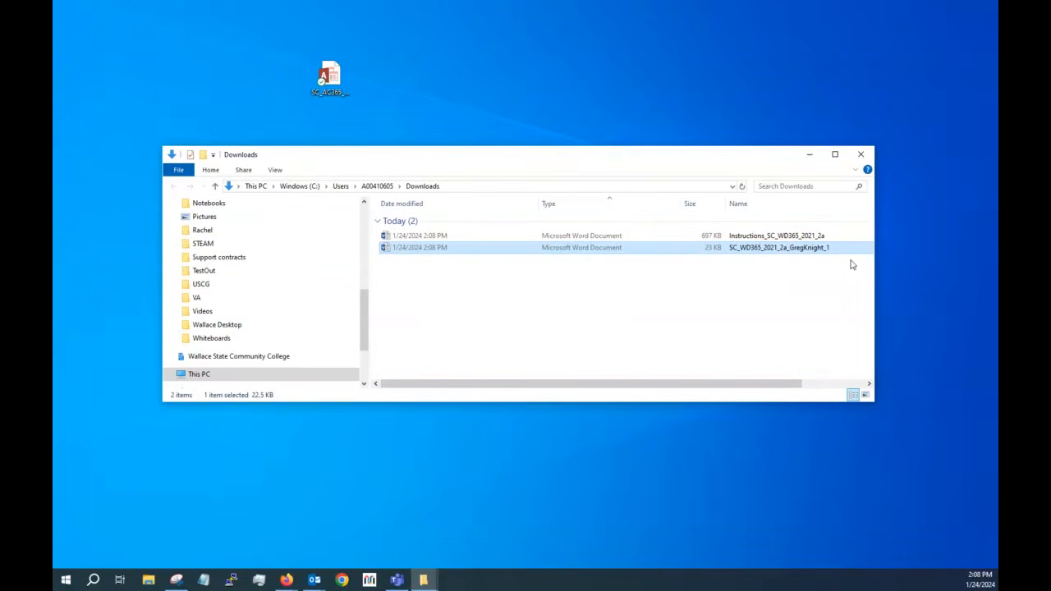
# Step: Open Instructions_SC_WD365_2021_2a maximized with editing enabled, then minimize it to return to the Downloads folder
pyautogui.doubleClick(560, 237)
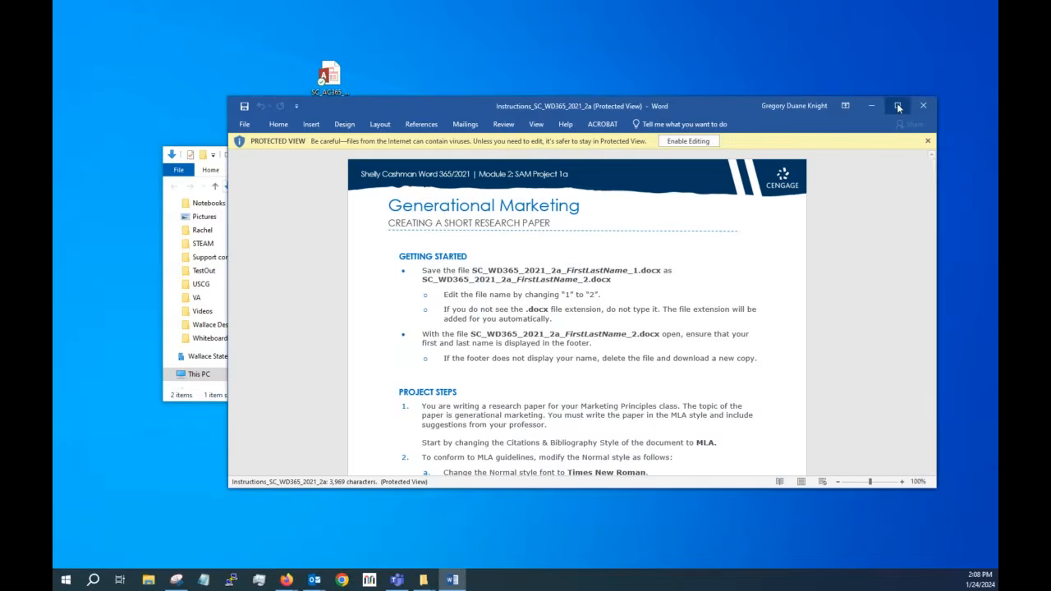
pyautogui.click(898, 104)
pyautogui.click(512, 44)
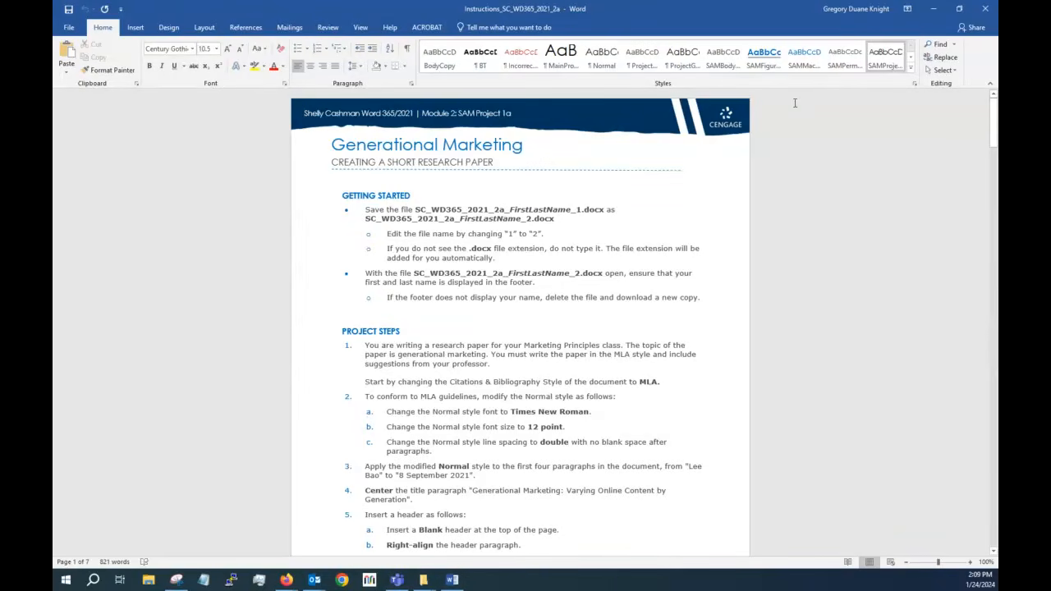
pyautogui.click(933, 9)
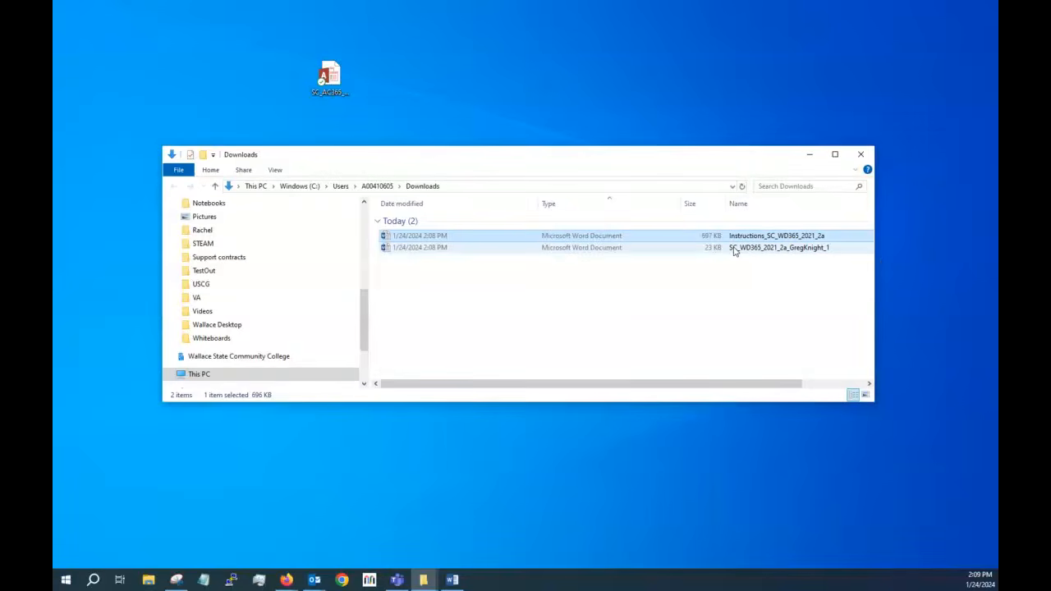
# Step: Rename the downloaded start file so that its name ends in _2
pyautogui.click(734, 250)
pyautogui.rightClick(733, 248)
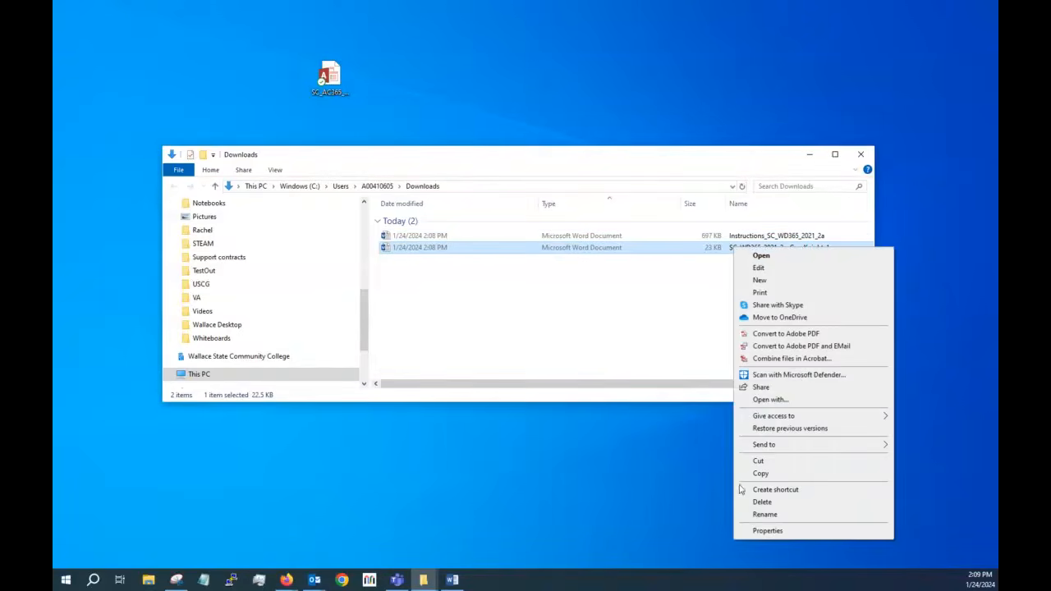
pyautogui.click(747, 514)
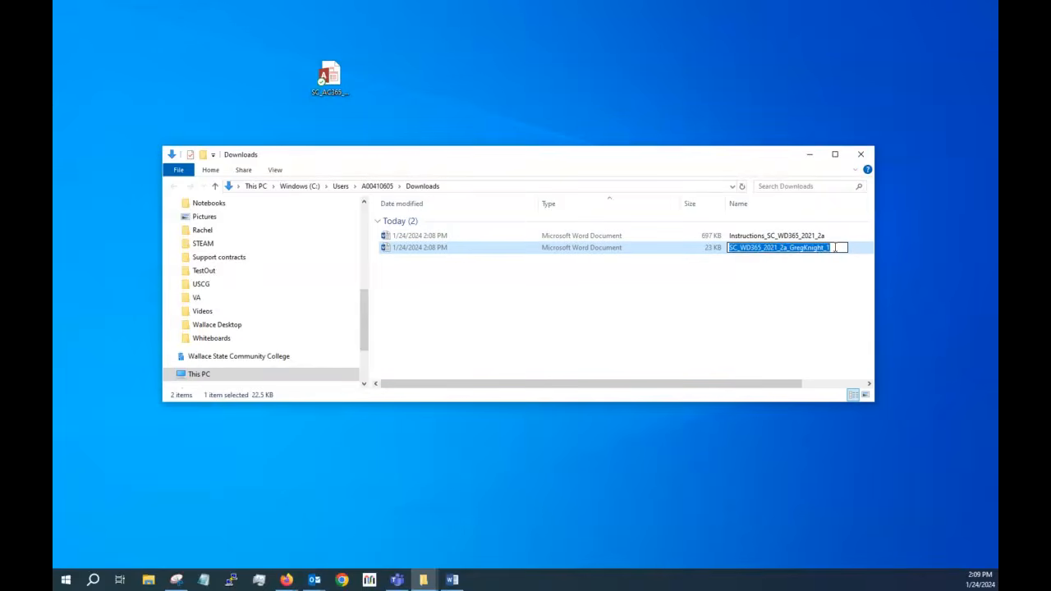
pyautogui.click(836, 247)
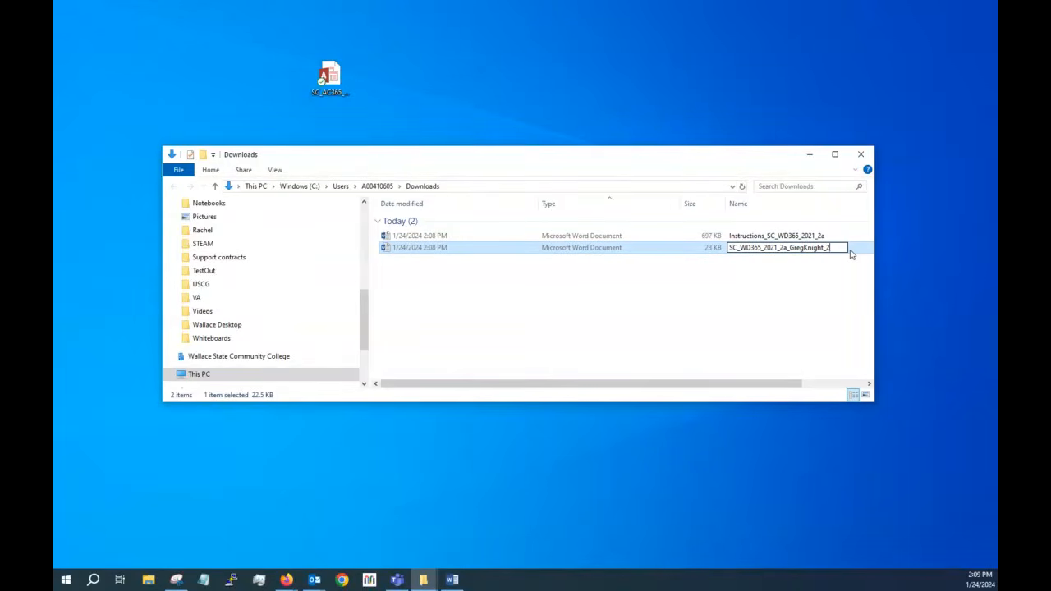
pyautogui.press('Return')
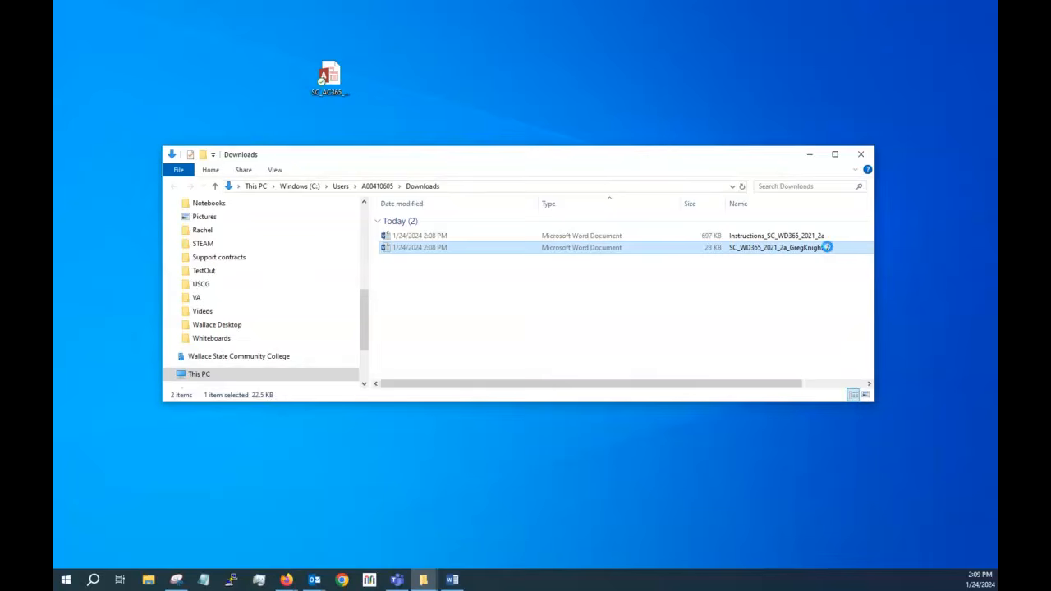
# Step: Rename the start file back so that its name ends in _1
pyautogui.rightClick(828, 249)
pyautogui.click(858, 514)
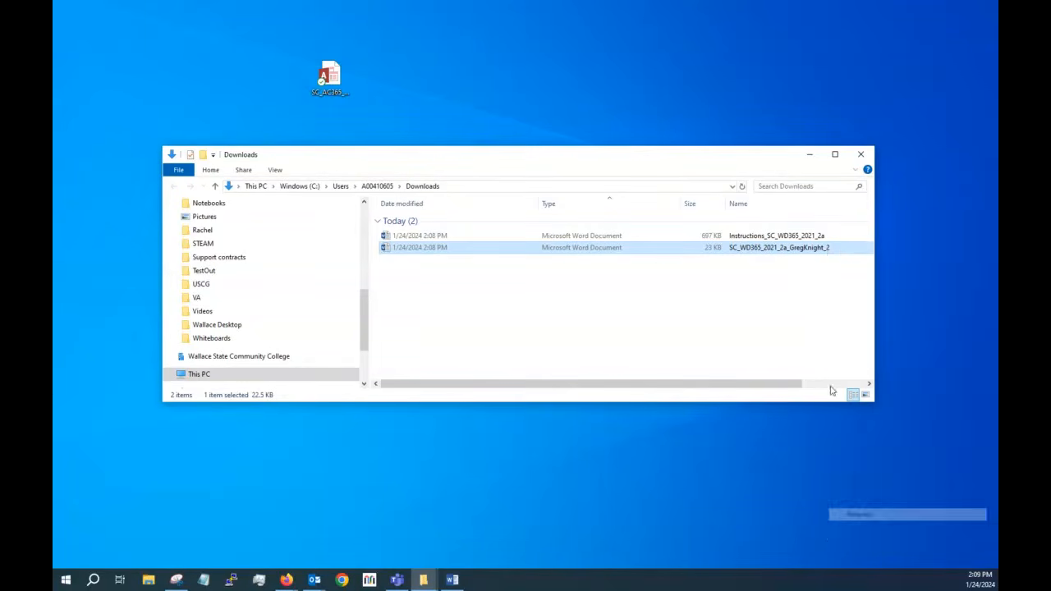
pyautogui.click(839, 247)
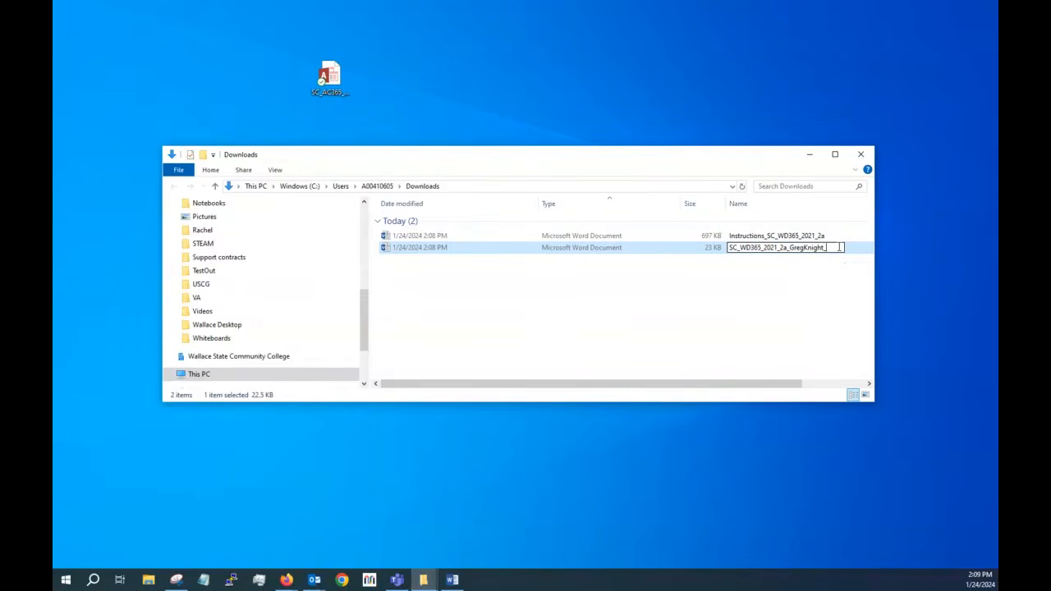
pyautogui.press('Return')
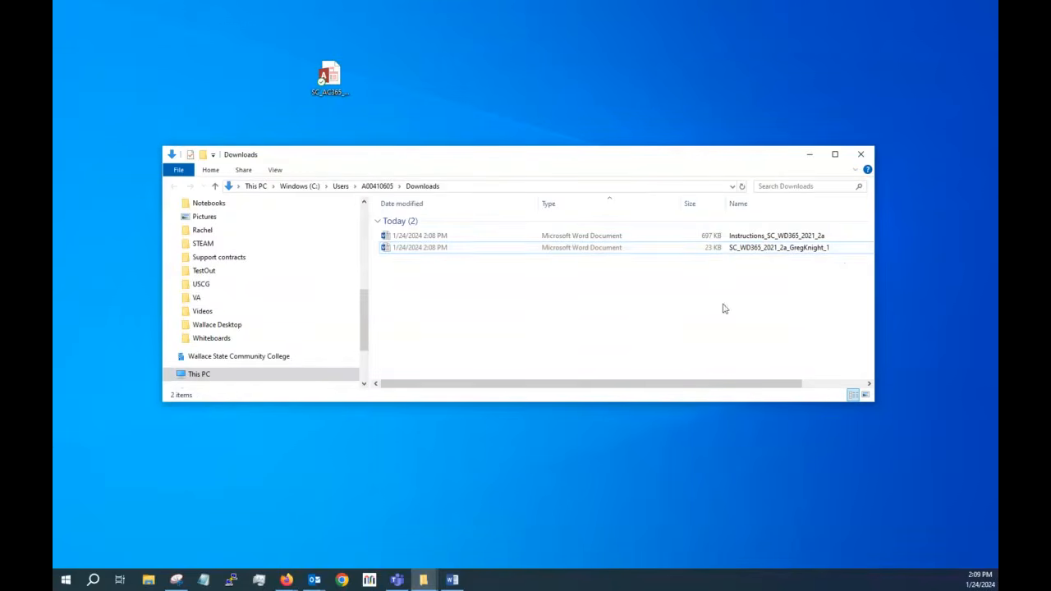
# Step: Open the start file with editing enabled and save a copy in Downloads with the name ending in _2 instead of _1
pyautogui.doubleClick(730, 249)
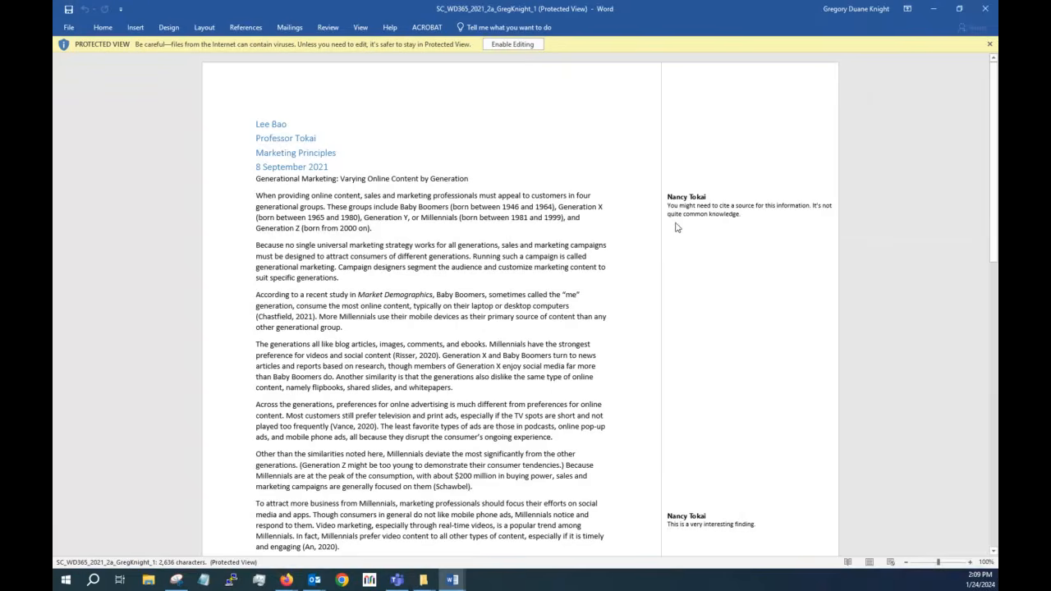
pyautogui.click(514, 46)
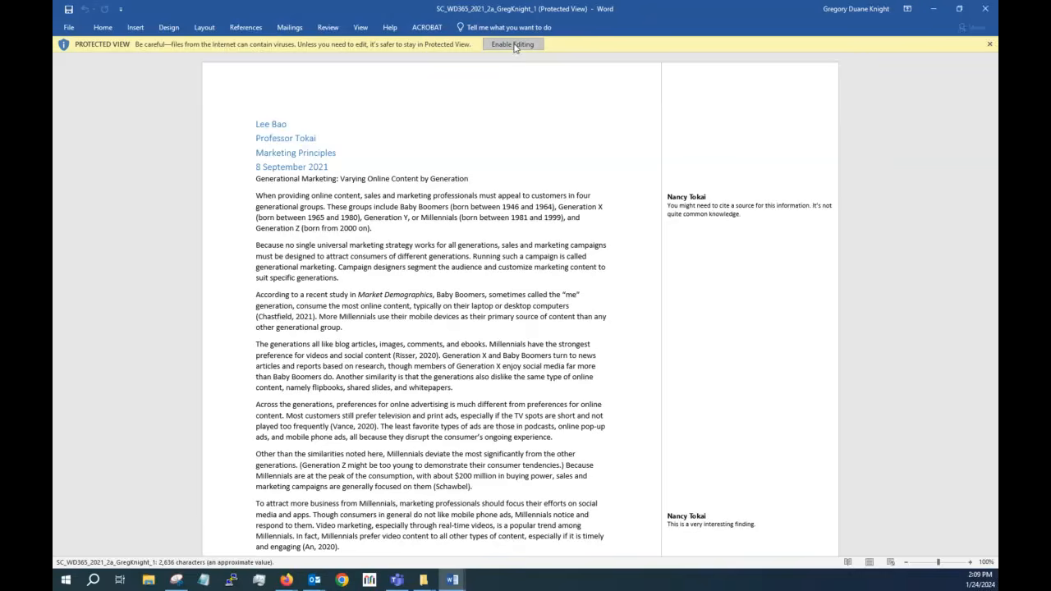
pyautogui.click(69, 30)
pyautogui.click(69, 139)
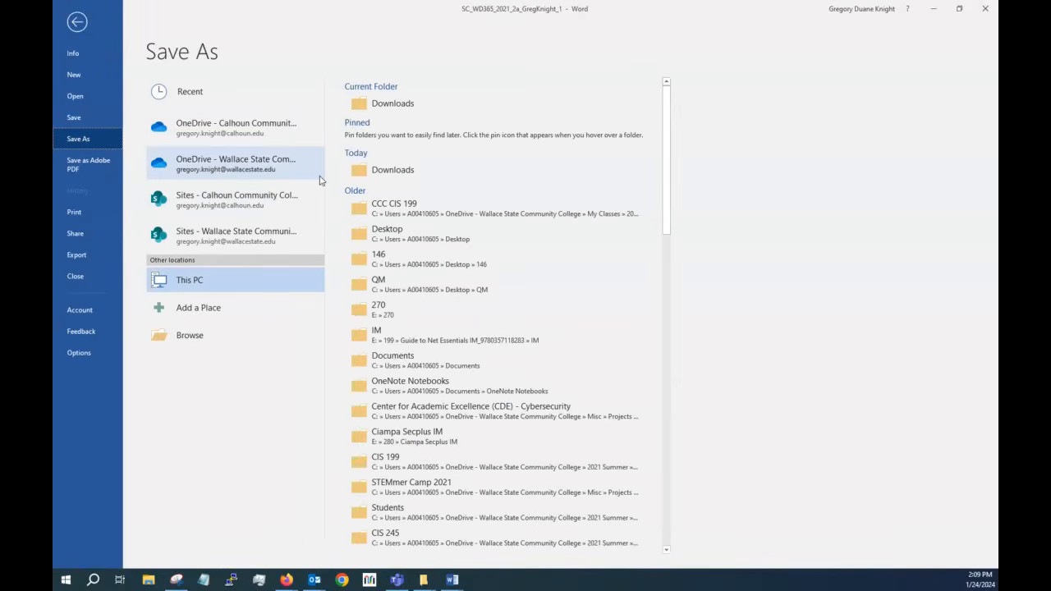
pyautogui.click(371, 109)
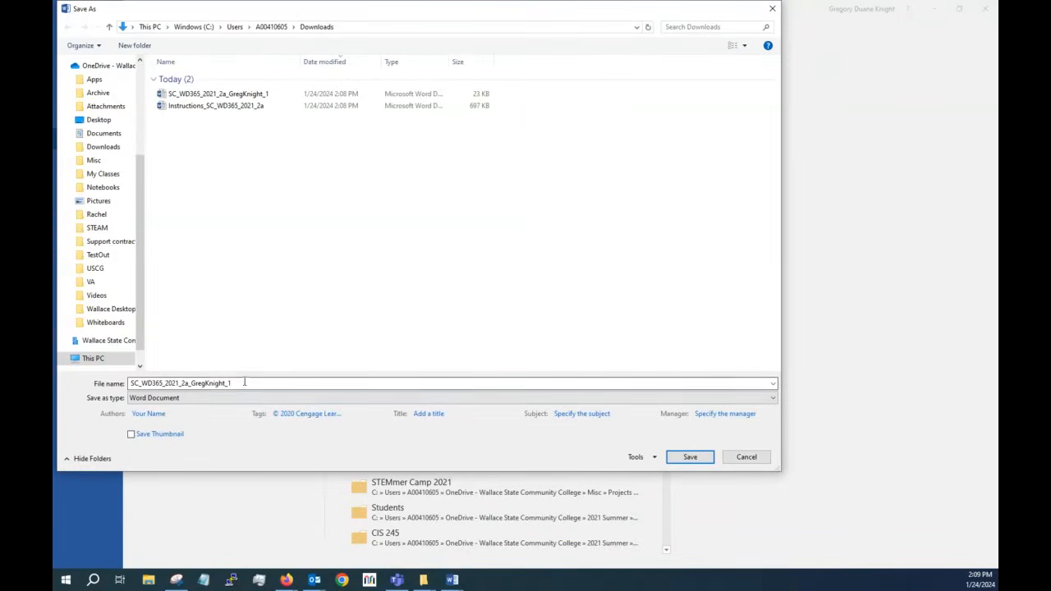
pyautogui.doubleClick(247, 382)
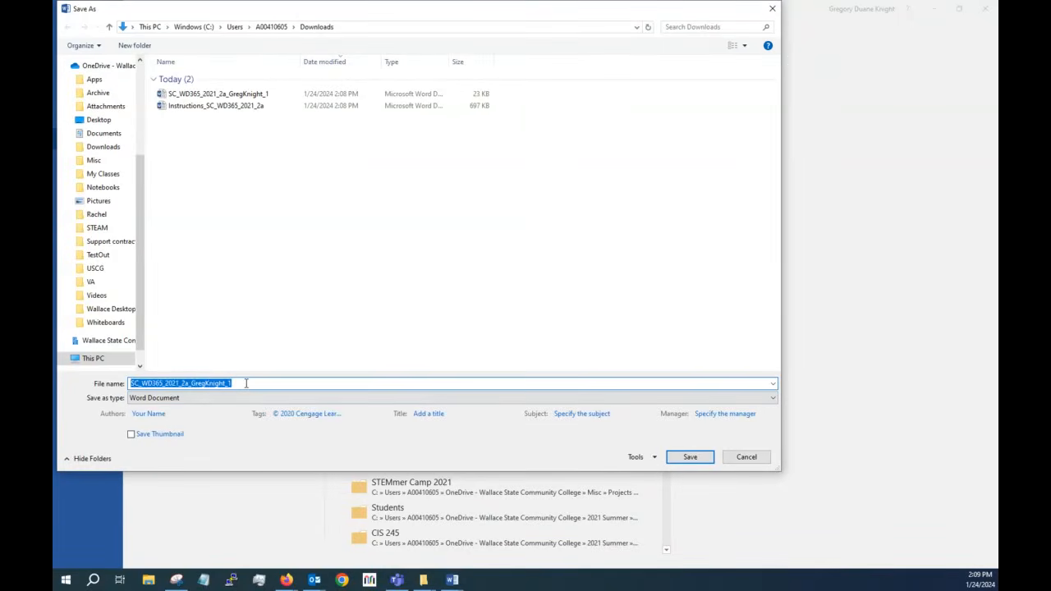
pyautogui.click(246, 383)
pyautogui.press('BackSpace')
pyautogui.write('2')
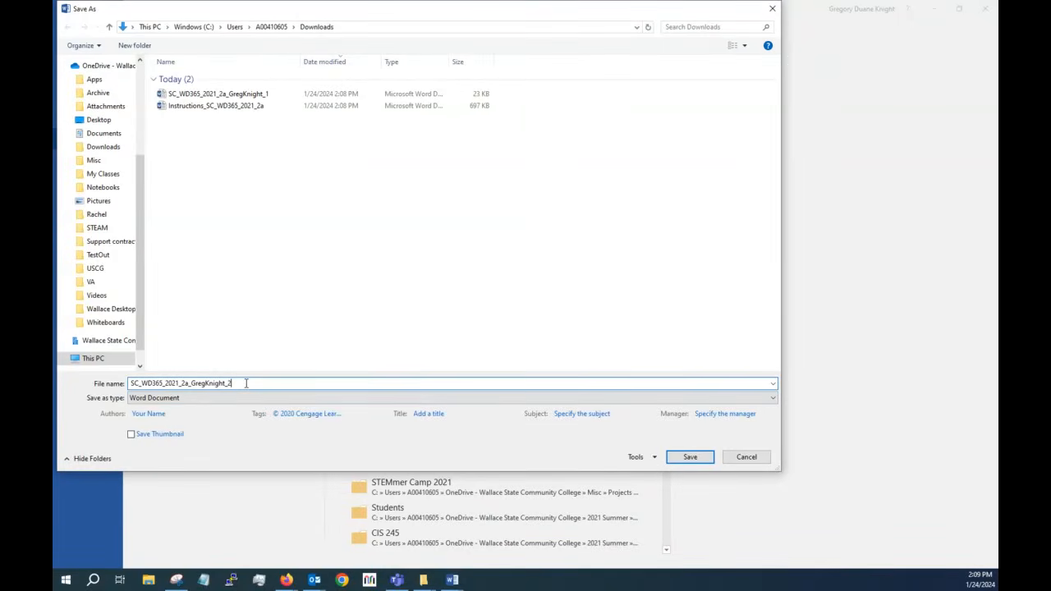
pyautogui.press('Return')
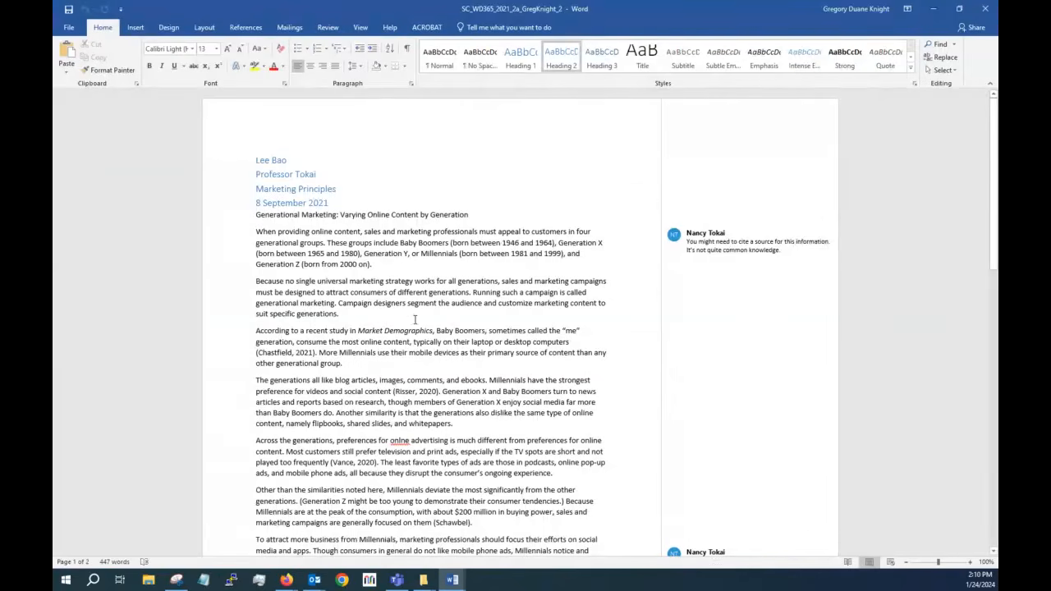
# Step: Delete the original start file ending in _1 from the Downloads folder and close the open document ending in _2
pyautogui.click(149, 580)
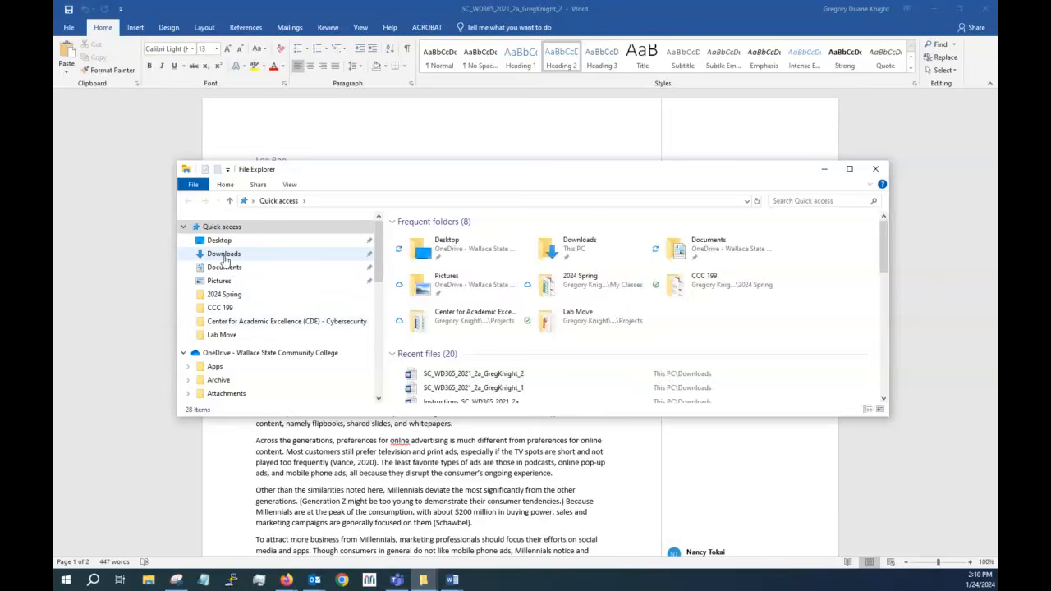
pyautogui.click(220, 253)
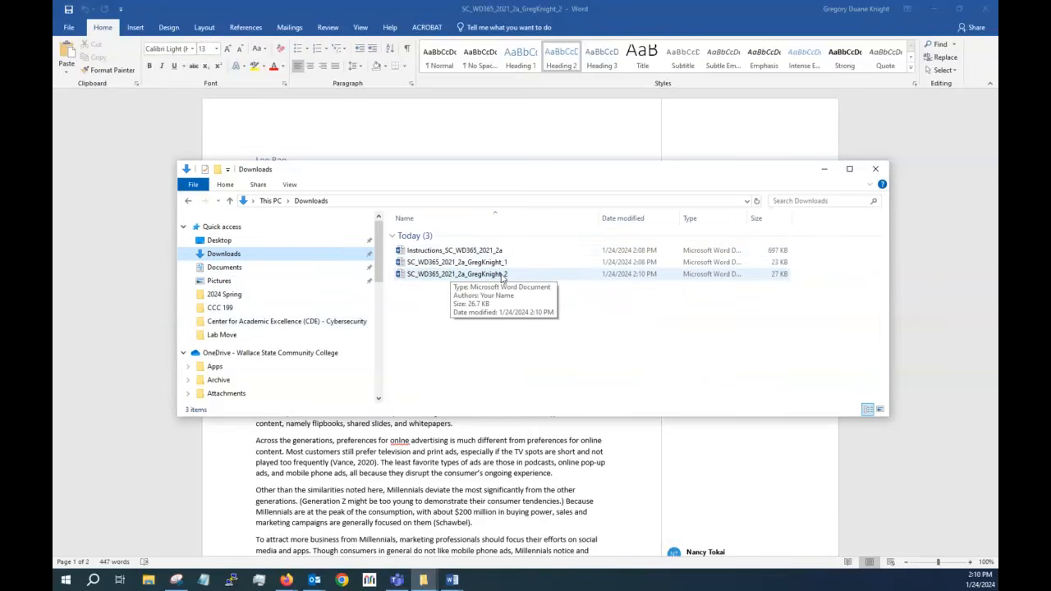
pyautogui.click(501, 277)
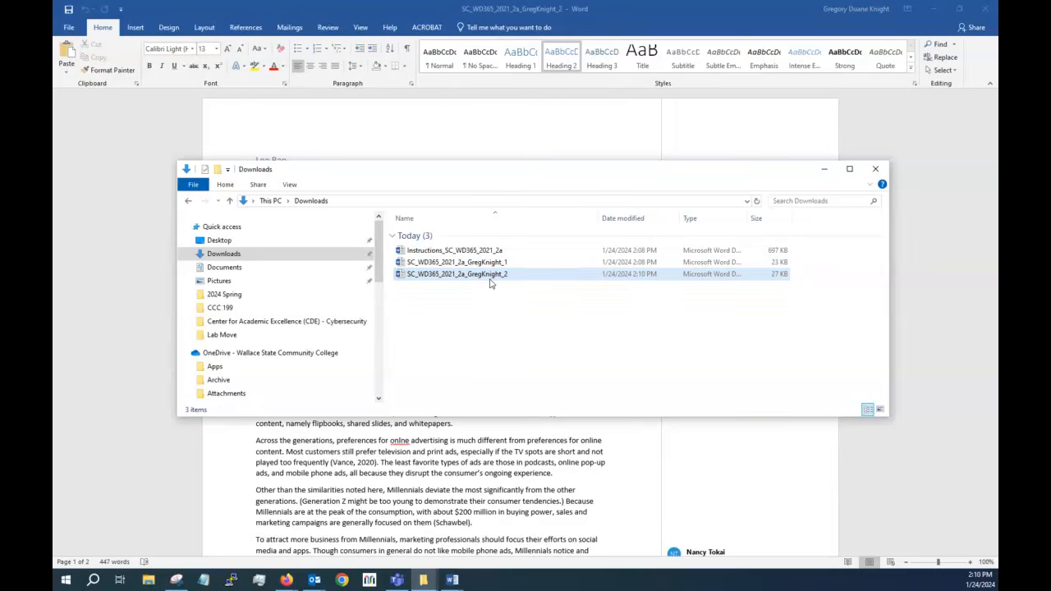
pyautogui.click(485, 263)
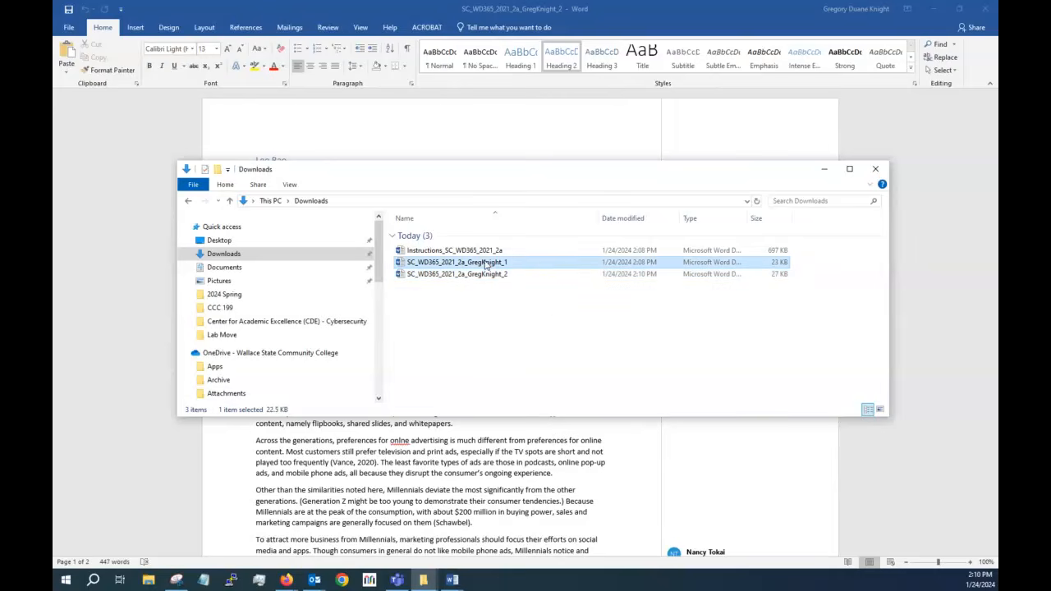
pyautogui.press('Delete')
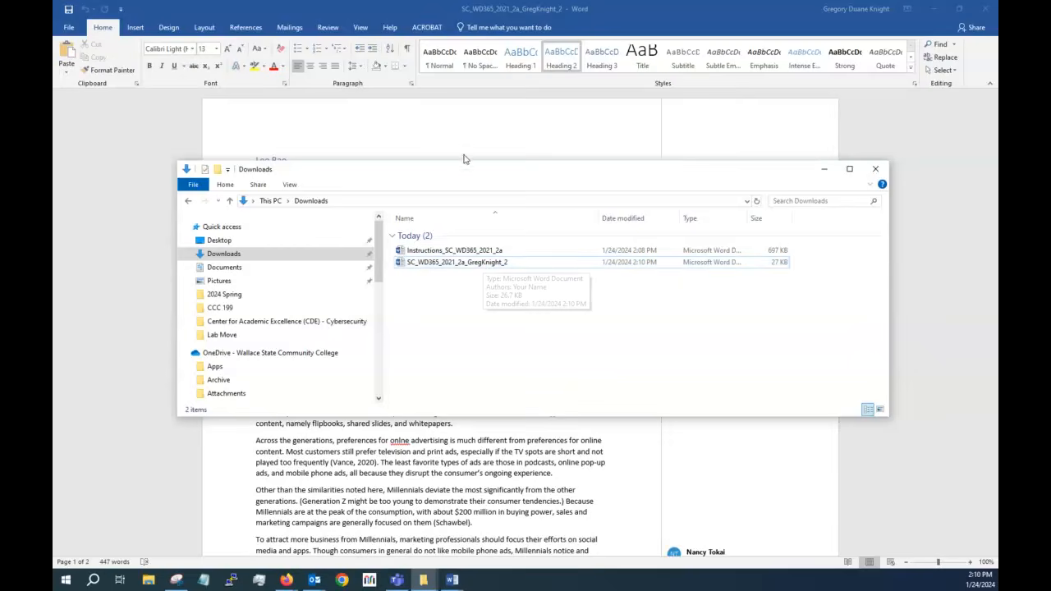
pyautogui.click(673, 103)
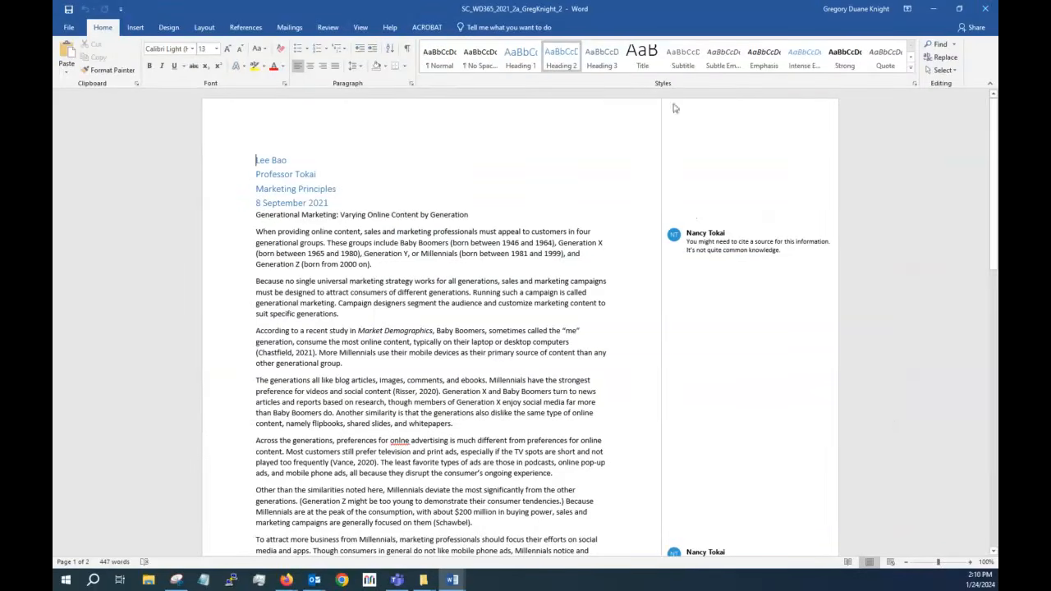
pyautogui.click(984, 10)
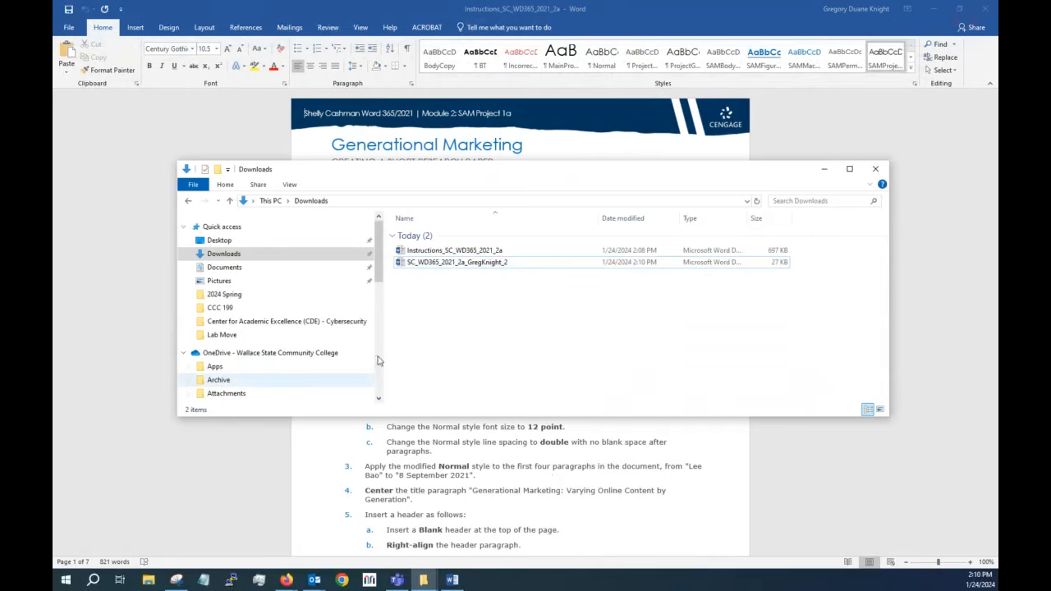
# Step: Bring up the instructions document and read through project steps 1 to 6
pyautogui.click(572, 7)
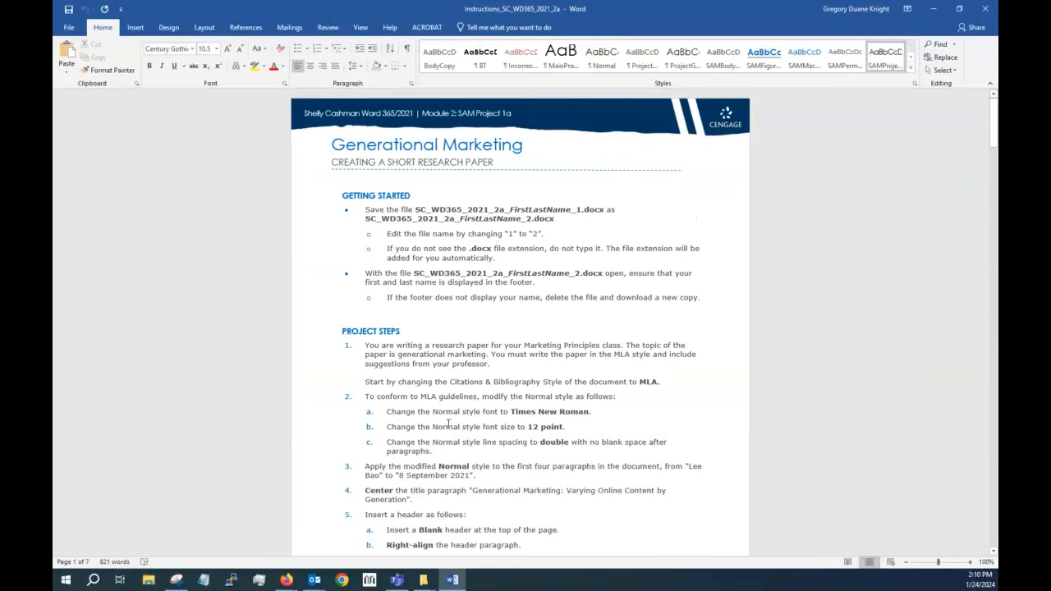
pyautogui.scroll(-5, 484, 303)
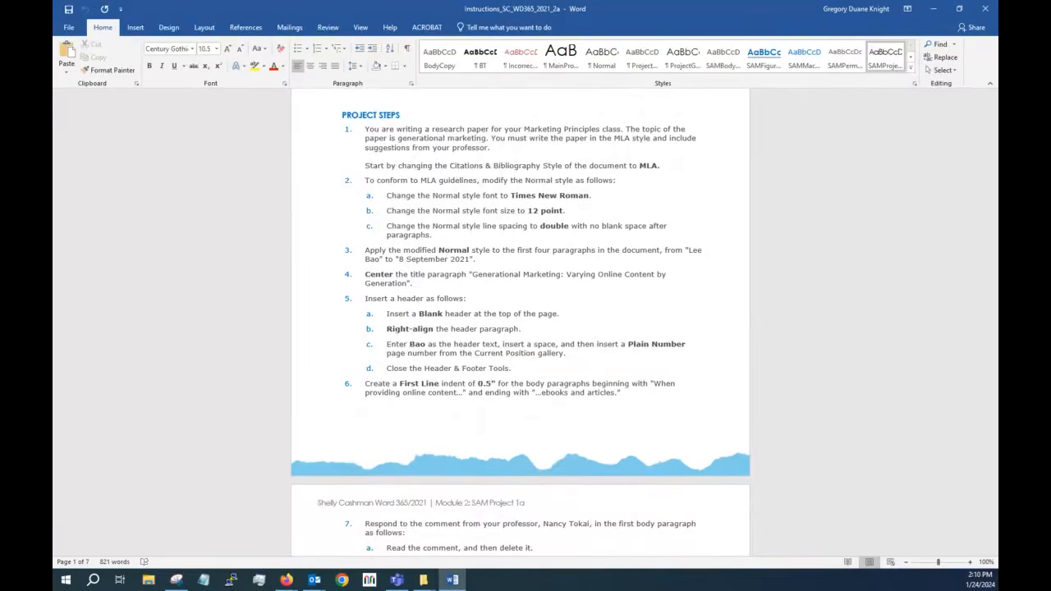
pyautogui.hotkey('alt', 'Tab')
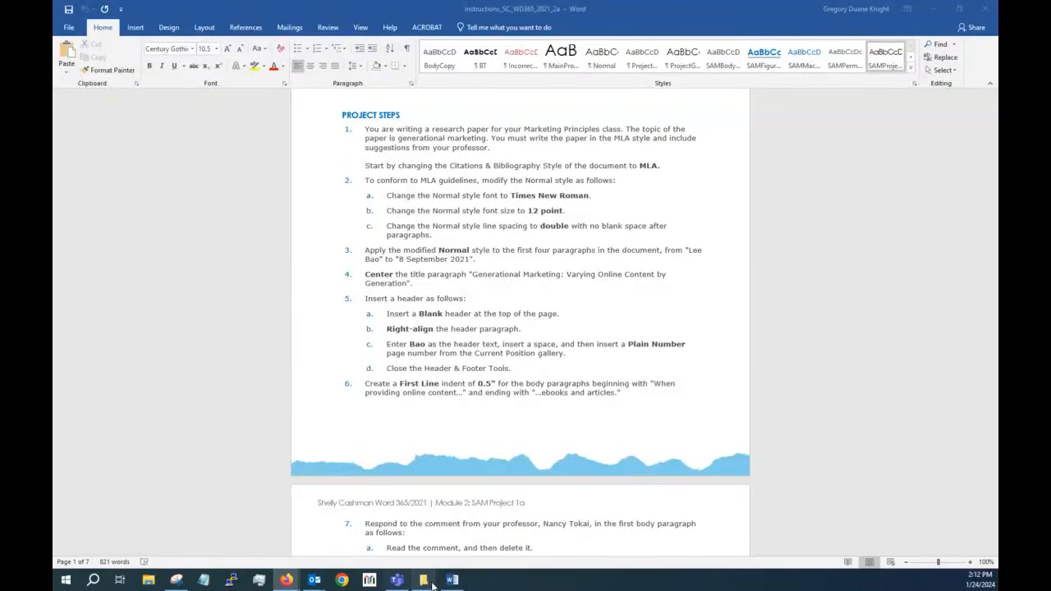
# Step: Open the project document ending in _2 from Downloads, maximize it, and move the instructions window out of the way
pyautogui.moveTo(423, 580)
pyautogui.click(828, 542)
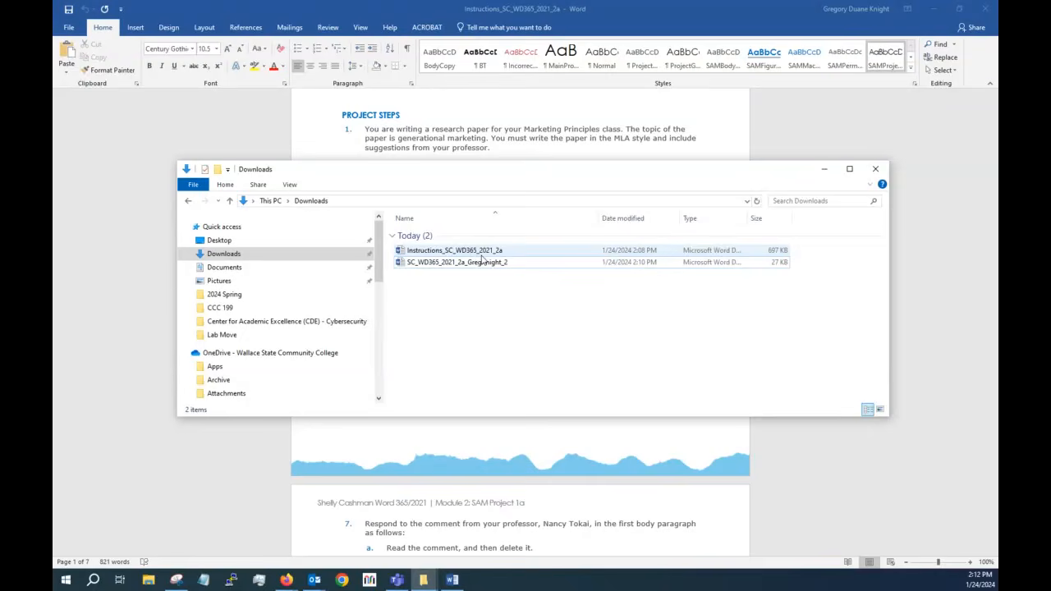
pyautogui.doubleClick(481, 263)
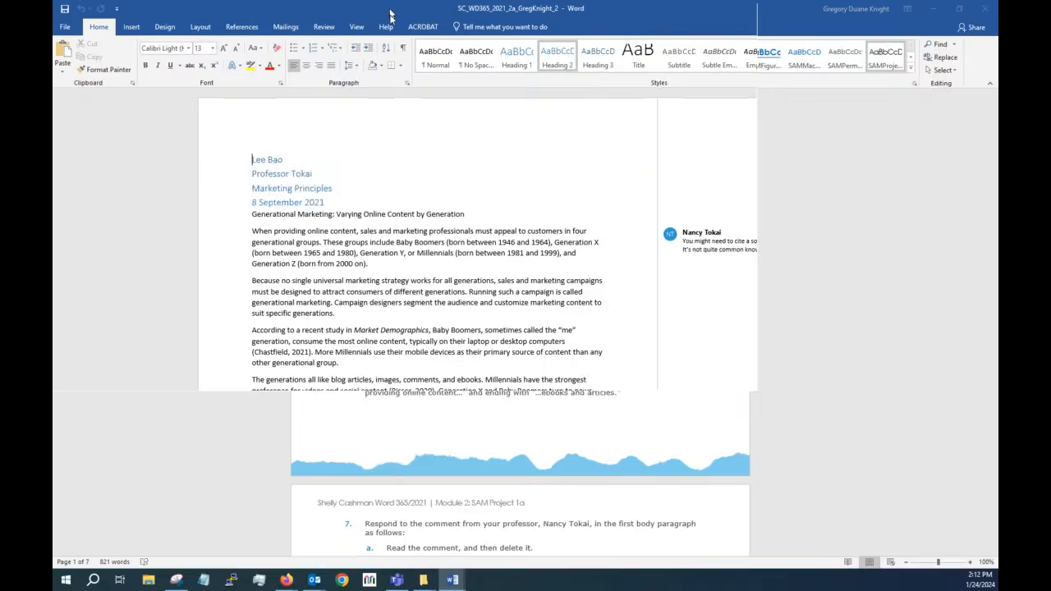
pyautogui.moveTo(392, 17); pyautogui.dragTo(441, 162)
pyautogui.moveTo(434, 13); pyautogui.dragTo(54, 123)
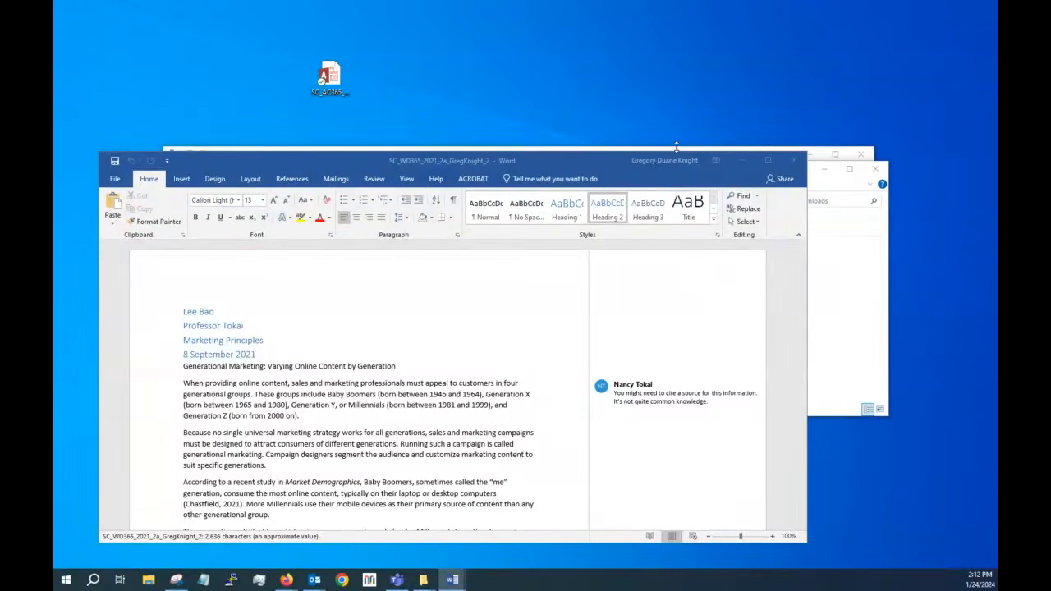
pyautogui.click(768, 162)
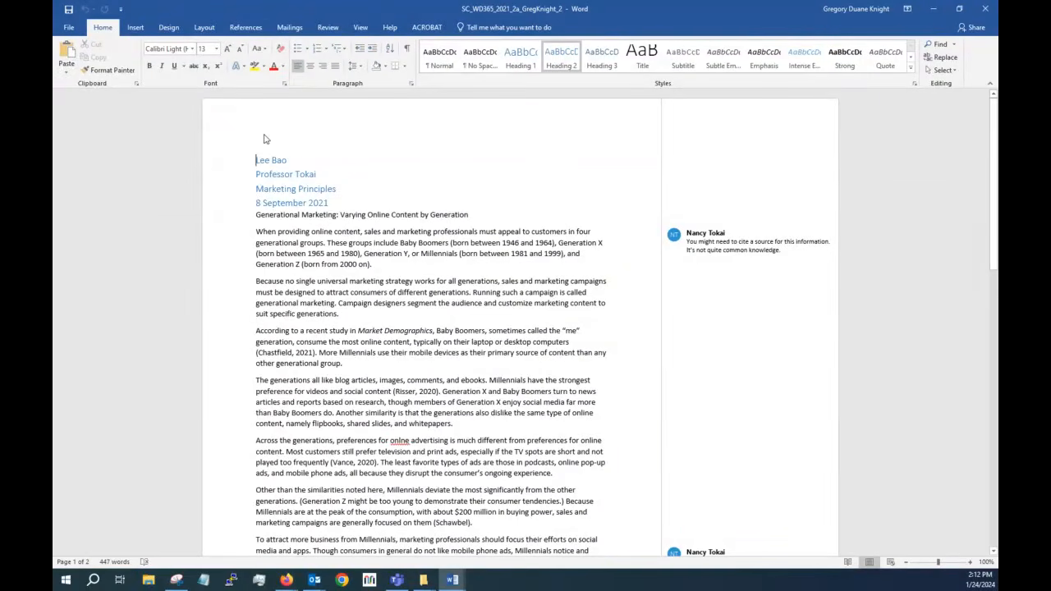
# Step: Change the document's Citations & Bibliography style to MLA and save the document
pyautogui.click(244, 28)
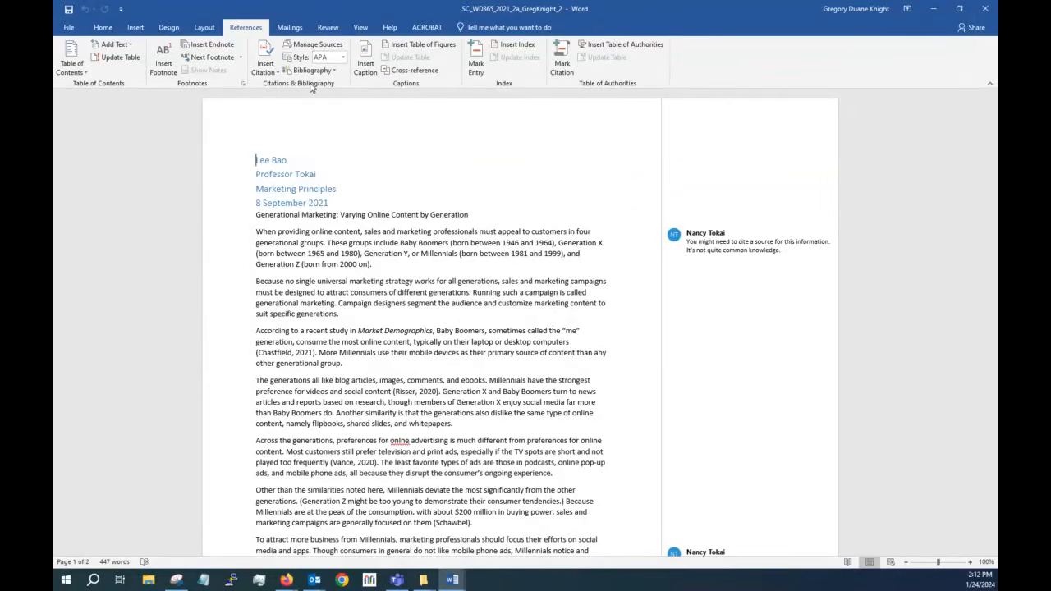
pyautogui.click(343, 58)
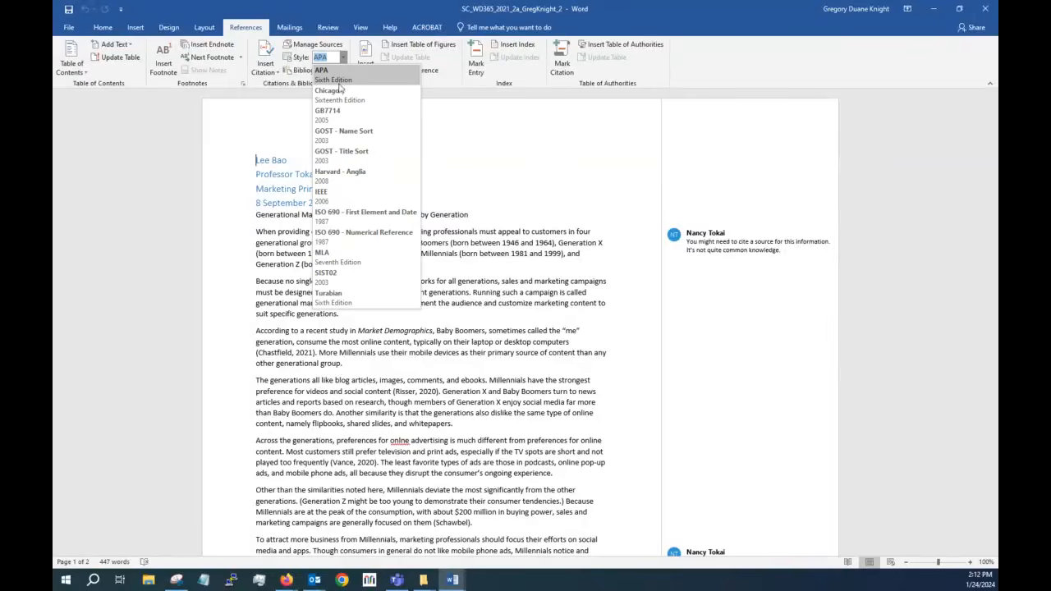
pyautogui.click(345, 256)
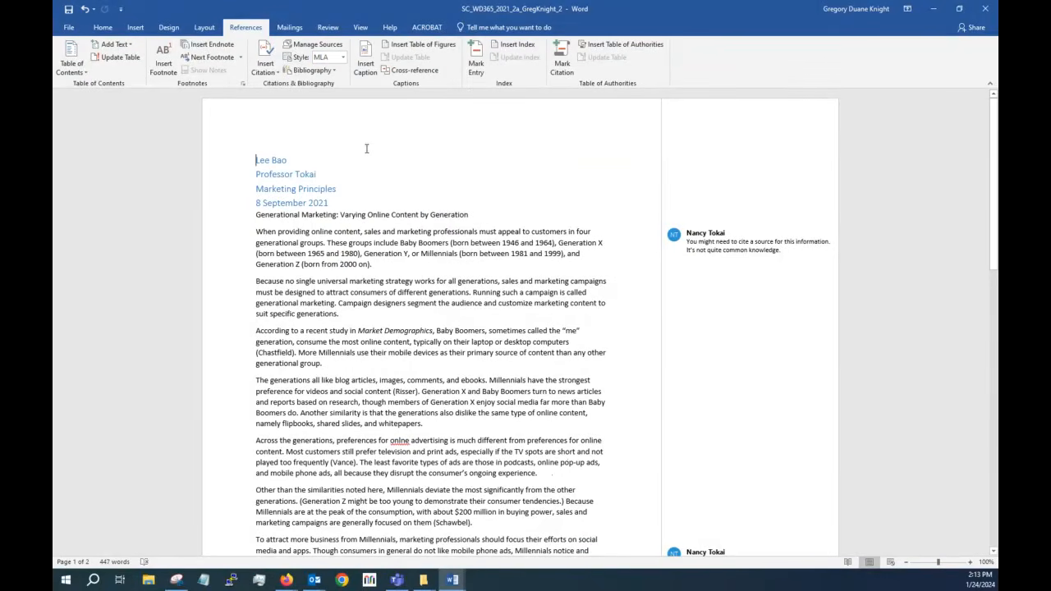
pyautogui.click(70, 10)
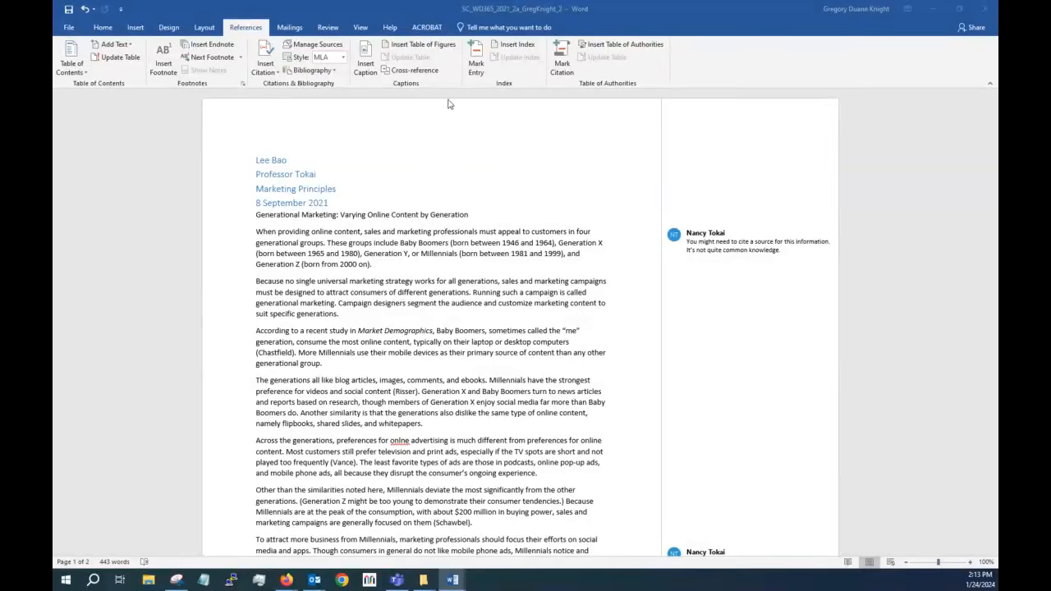
# Step: Apply the Normal style to the first paragraph and modify that style's font to Times New Roman at 12 pt
pyautogui.click(111, 28)
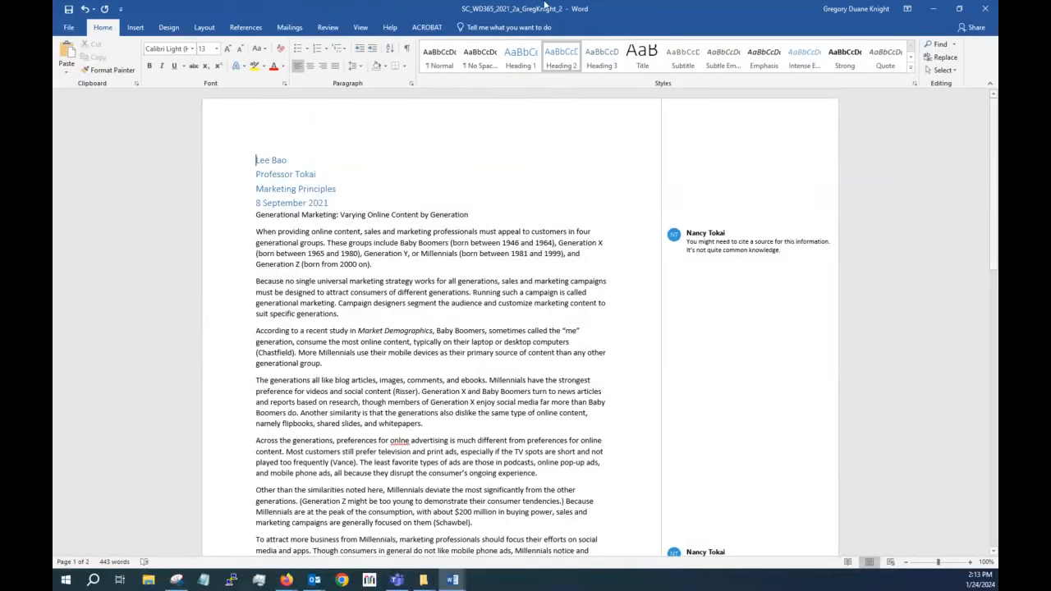
pyautogui.click(440, 64)
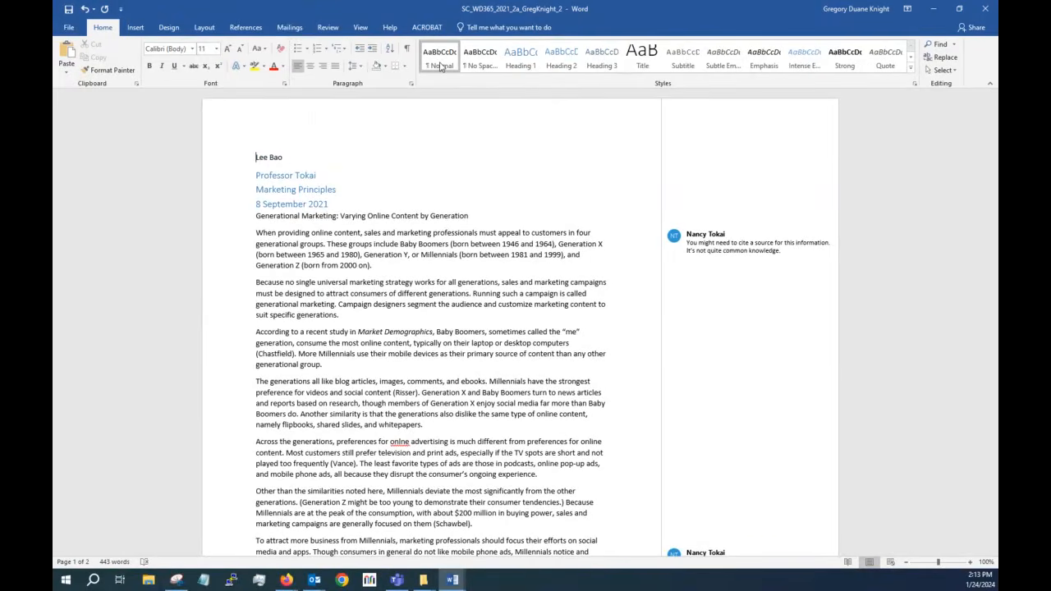
pyautogui.rightClick(441, 58)
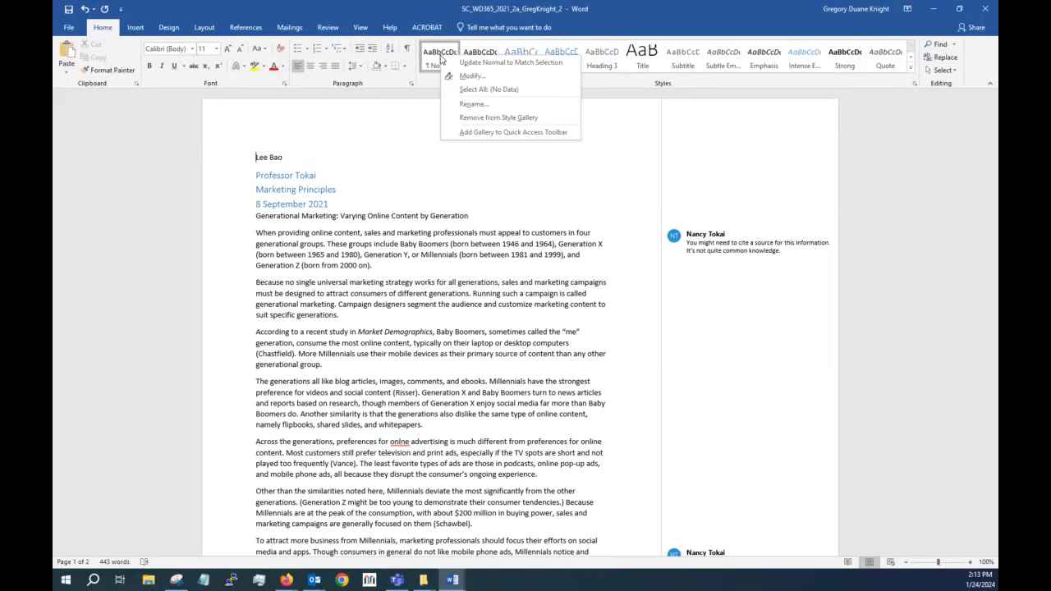
pyautogui.click(472, 75)
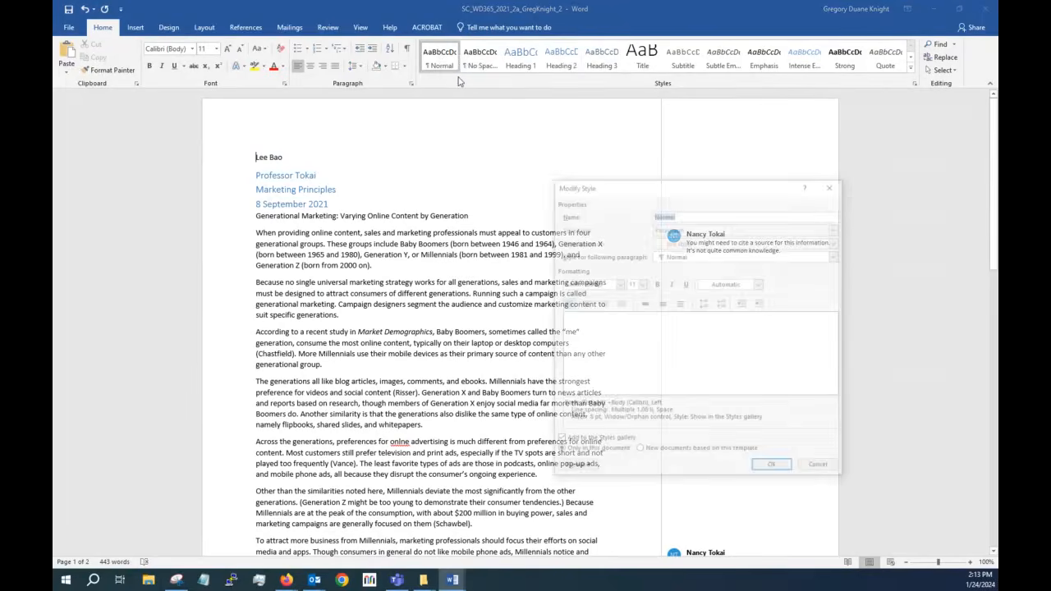
pyautogui.moveTo(631, 187); pyautogui.dragTo(368, 129)
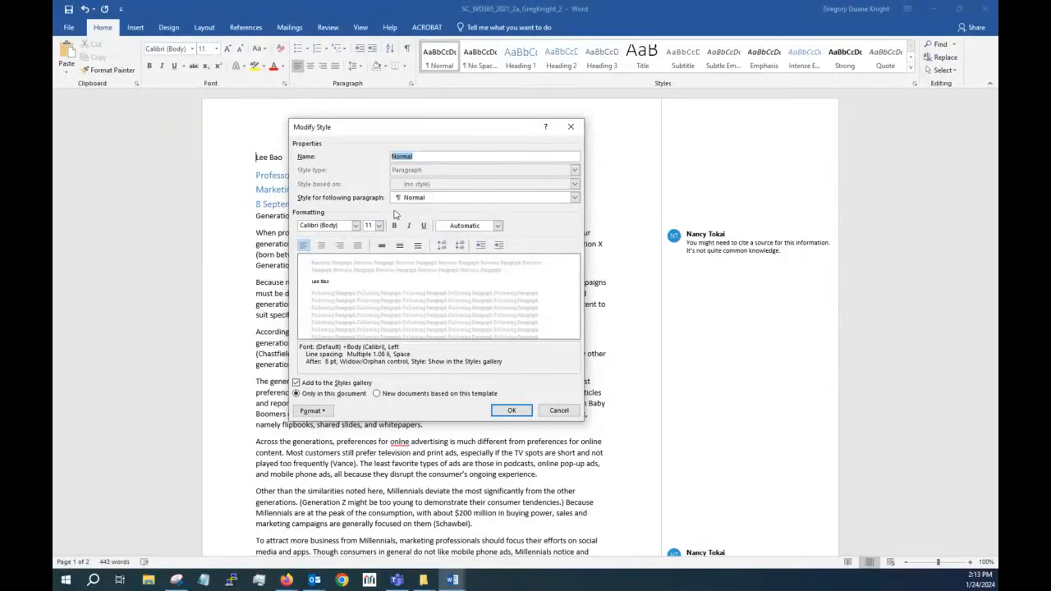
pyautogui.click(321, 225)
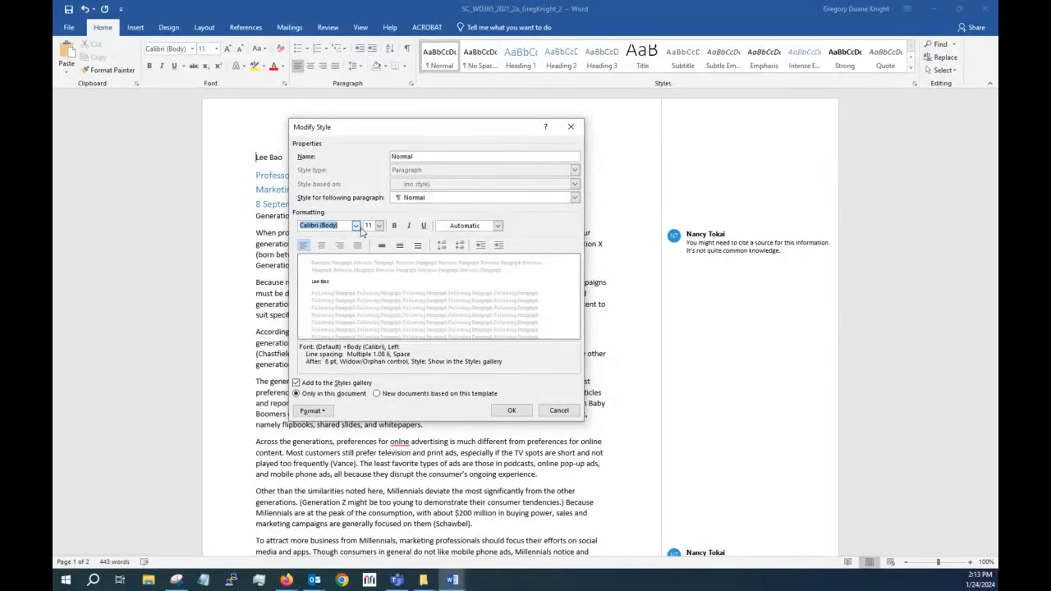
pyautogui.click(355, 225)
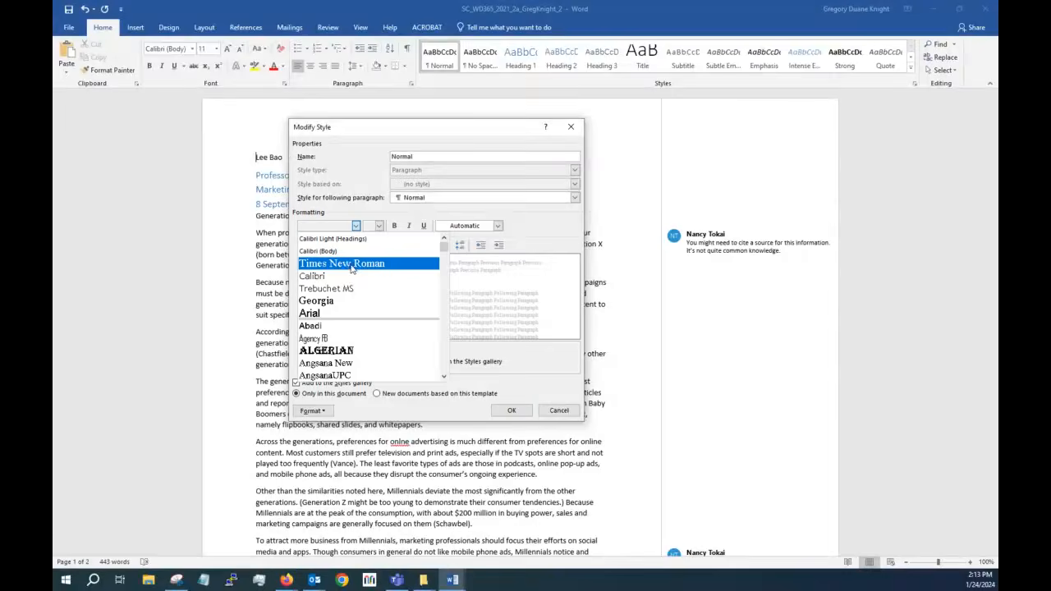
pyautogui.click(352, 263)
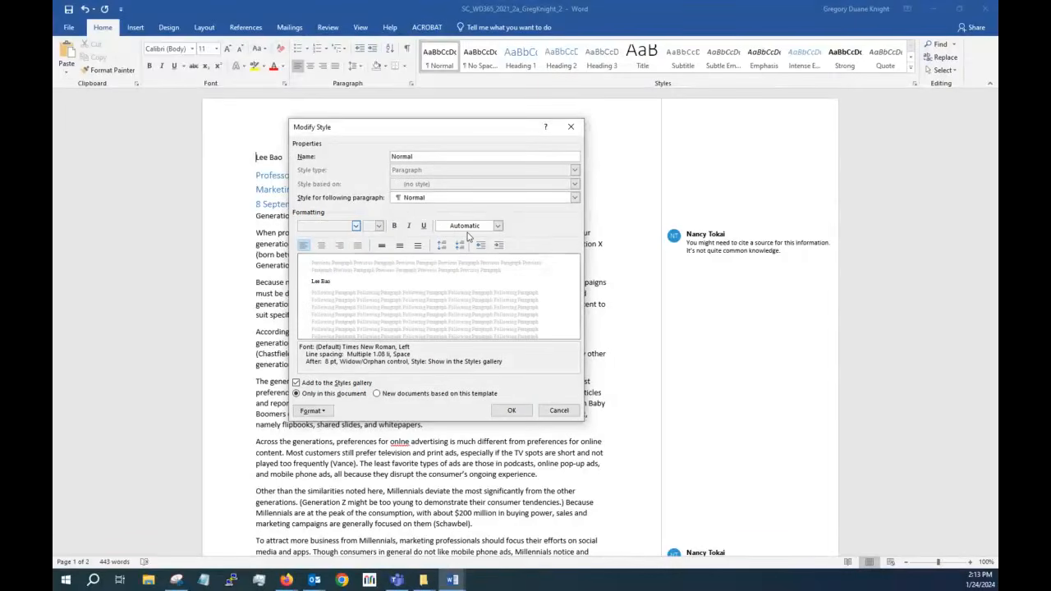
pyautogui.click(322, 226)
pyautogui.click(379, 228)
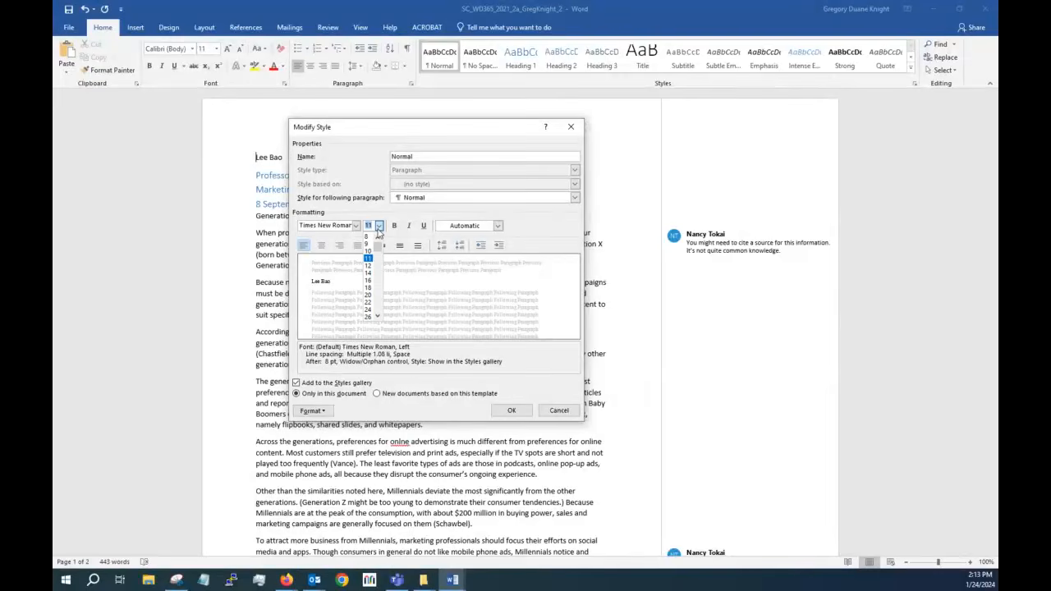
pyautogui.click(368, 265)
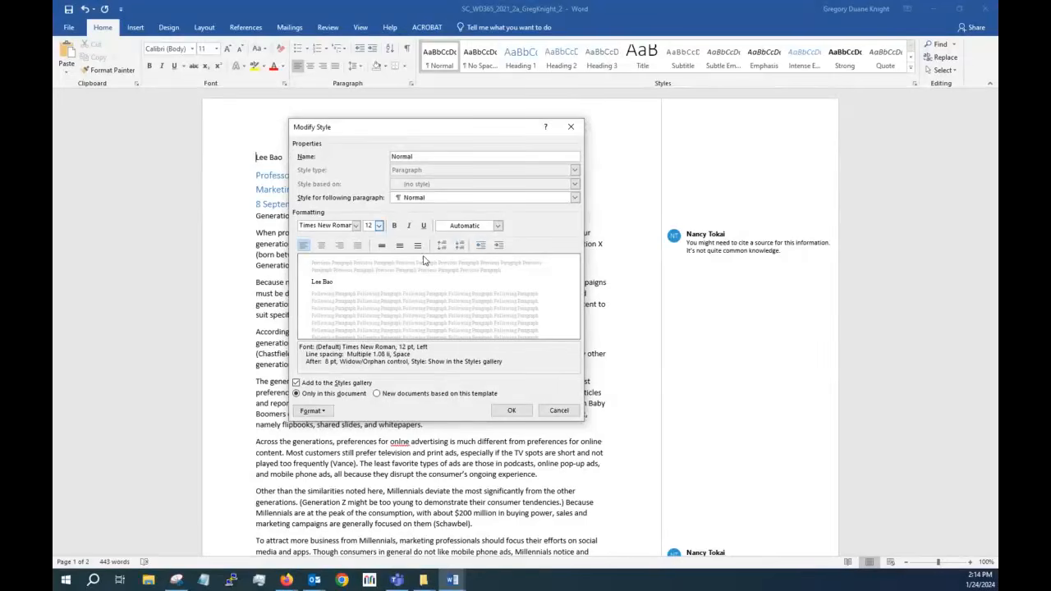
# Step: Set the Normal style's line spacing to double, review the style description, and accept the modified style
pyautogui.click(418, 245)
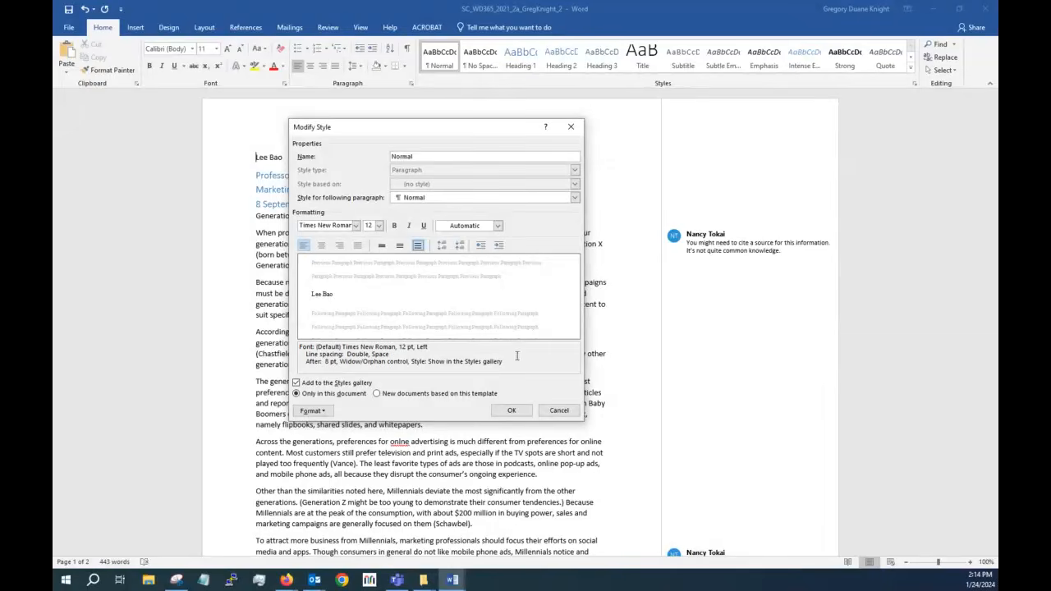
pyautogui.moveTo(504, 361); pyautogui.dragTo(297, 348)
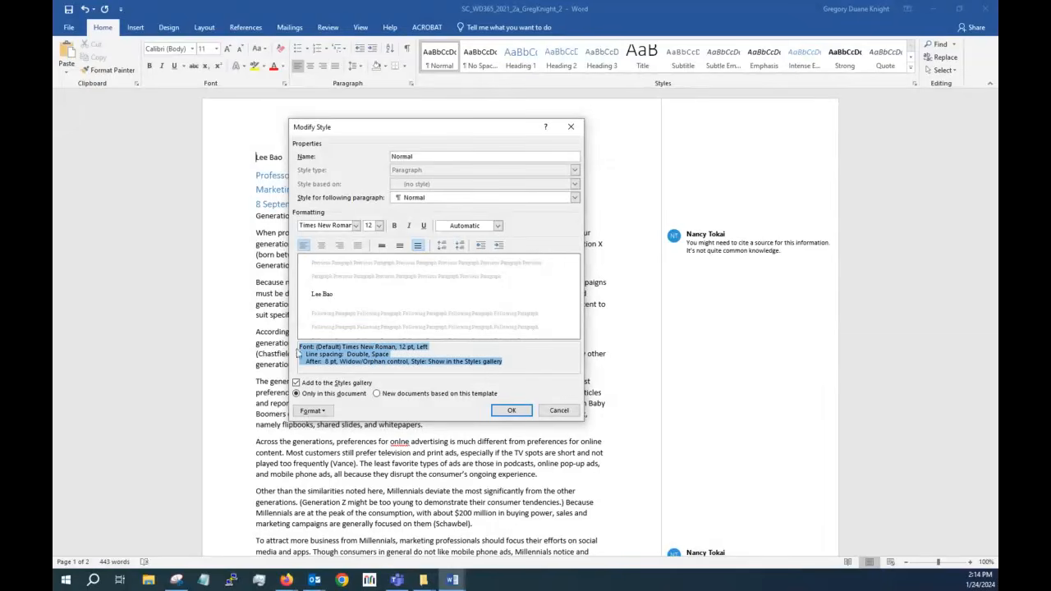
pyautogui.click(391, 352)
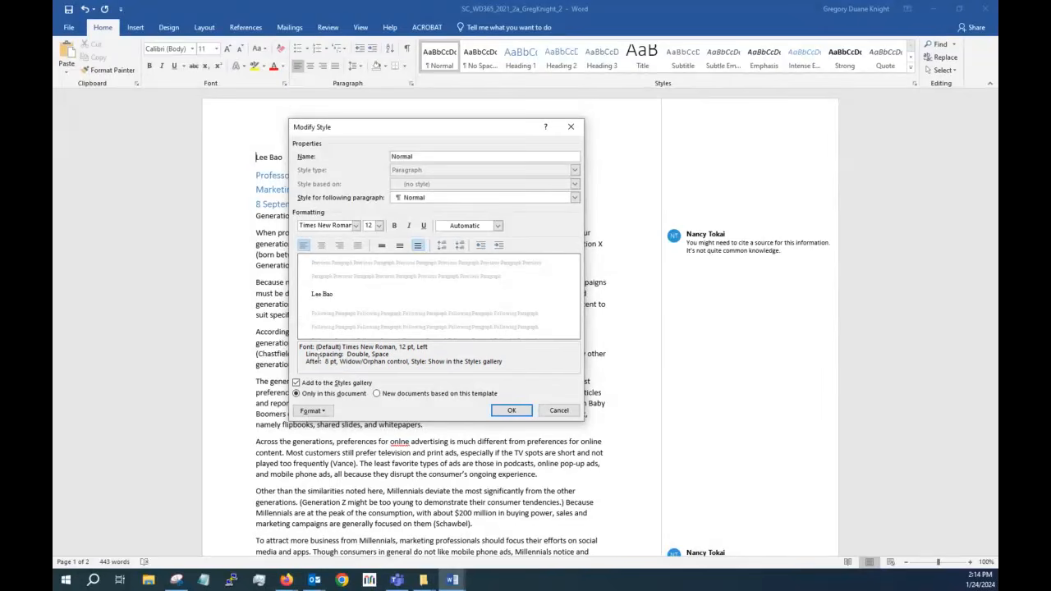
pyautogui.moveTo(304, 354); pyautogui.dragTo(391, 355)
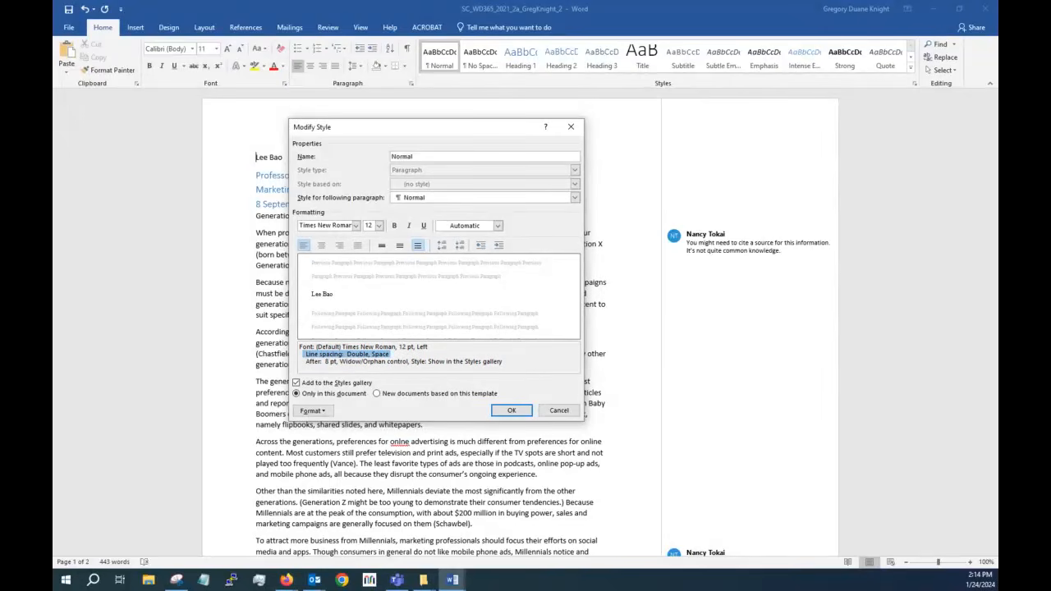
pyautogui.click(508, 410)
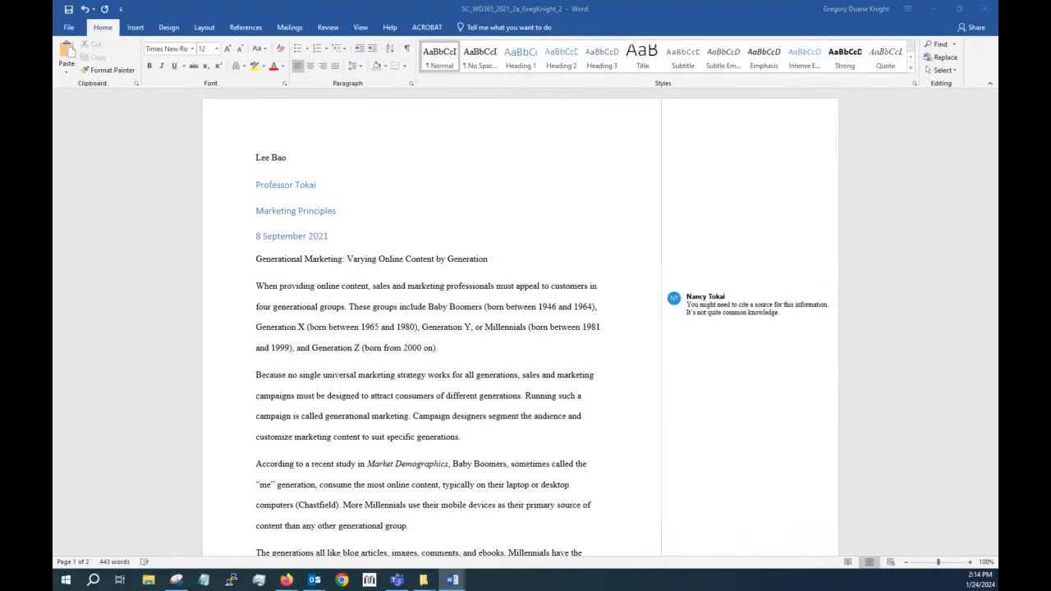
# Step: Strike through project step 2 and its sub-items a to c in the instructions document, then move its window away
pyautogui.moveTo(53, 47); pyautogui.dragTo(469, 62)
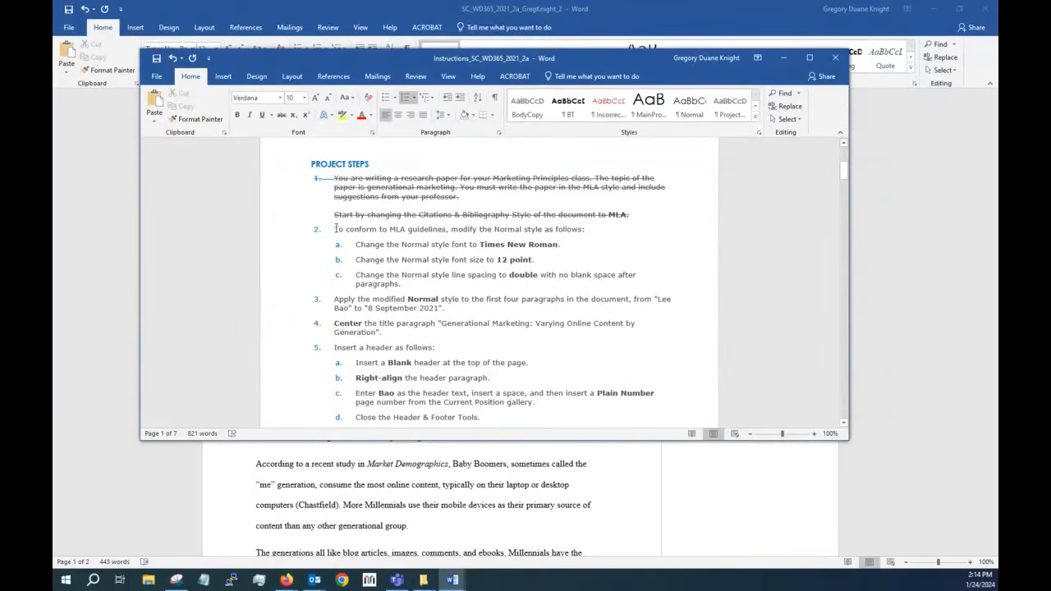
pyautogui.moveTo(336, 229); pyautogui.dragTo(402, 284)
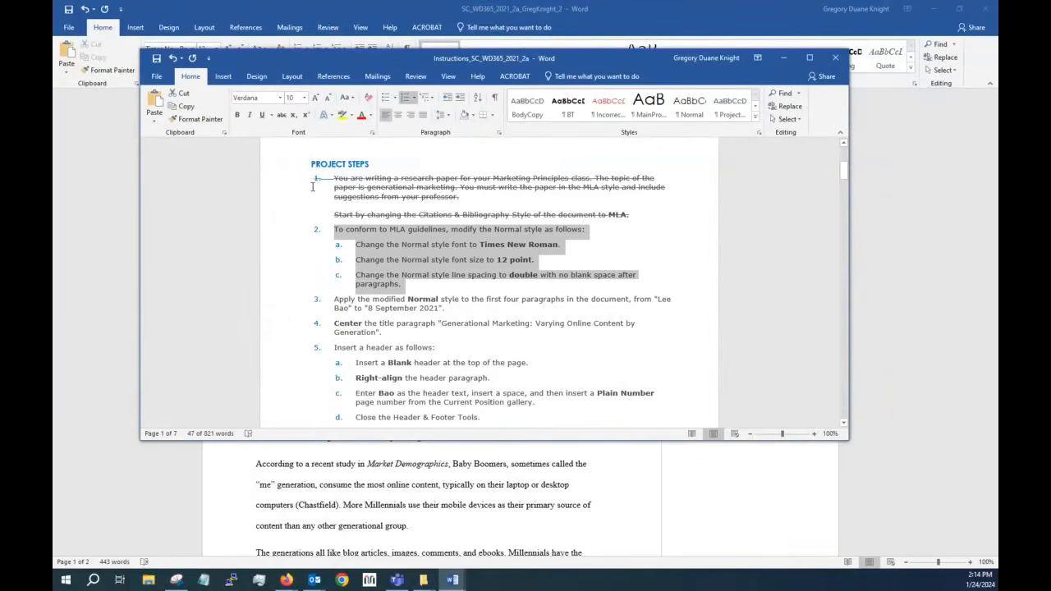
pyautogui.click(281, 115)
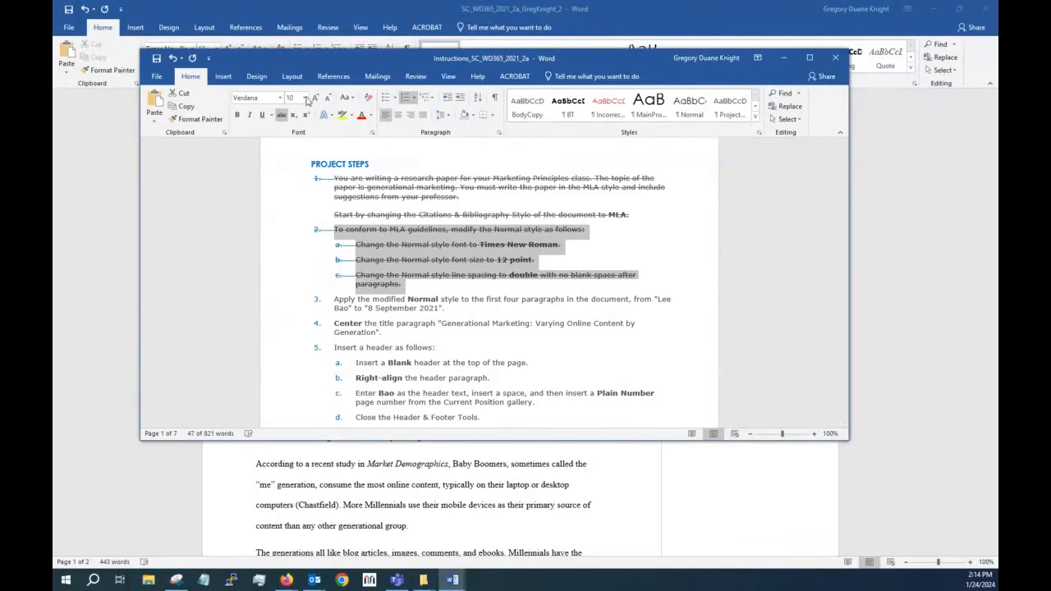
pyautogui.moveTo(364, 53); pyautogui.dragTo(53, 127)
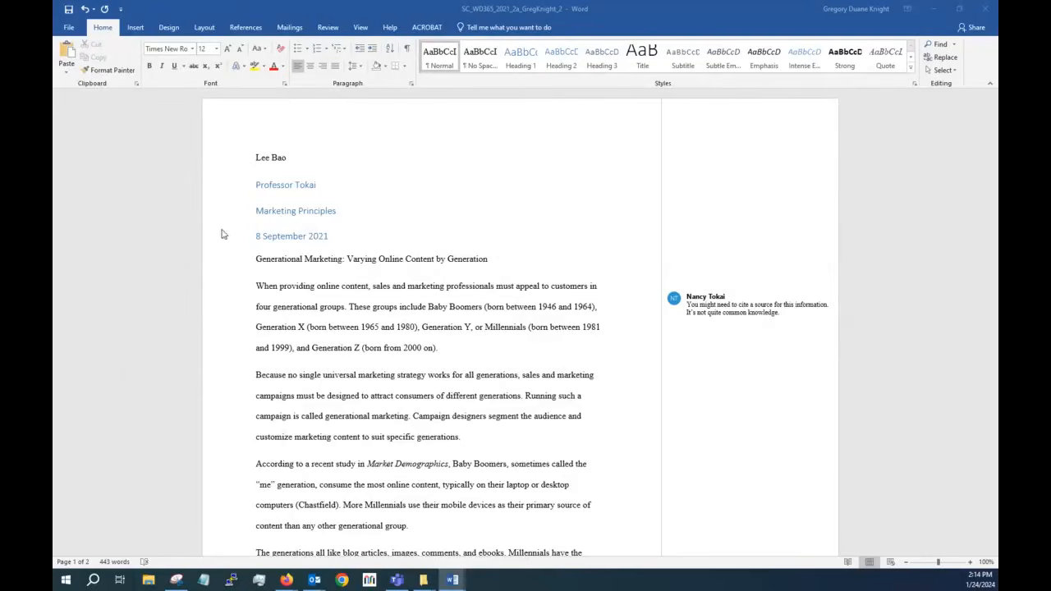
# Step: Apply the modified Normal style to the first four paragraphs, ending with "8 September 2021"
pyautogui.click(349, 194)
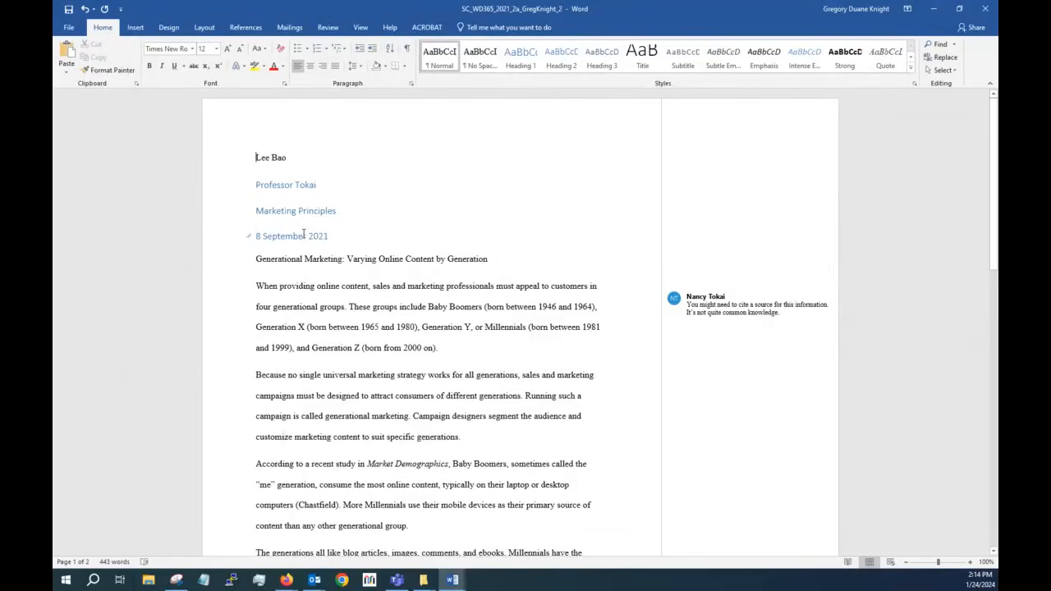
pyautogui.moveTo(265, 176); pyautogui.dragTo(338, 238)
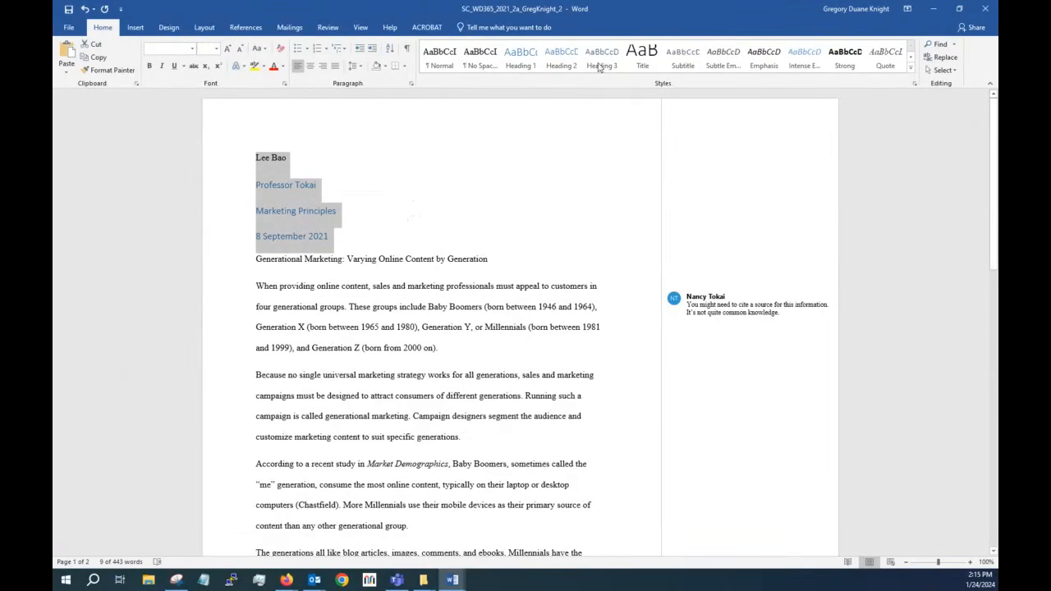
pyautogui.click(442, 59)
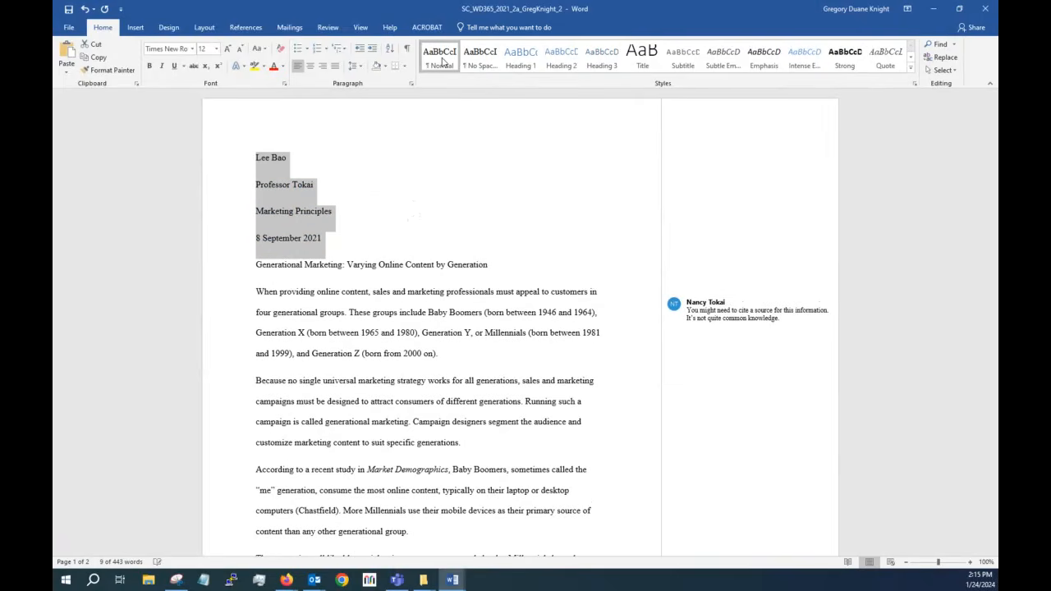
pyautogui.click(416, 190)
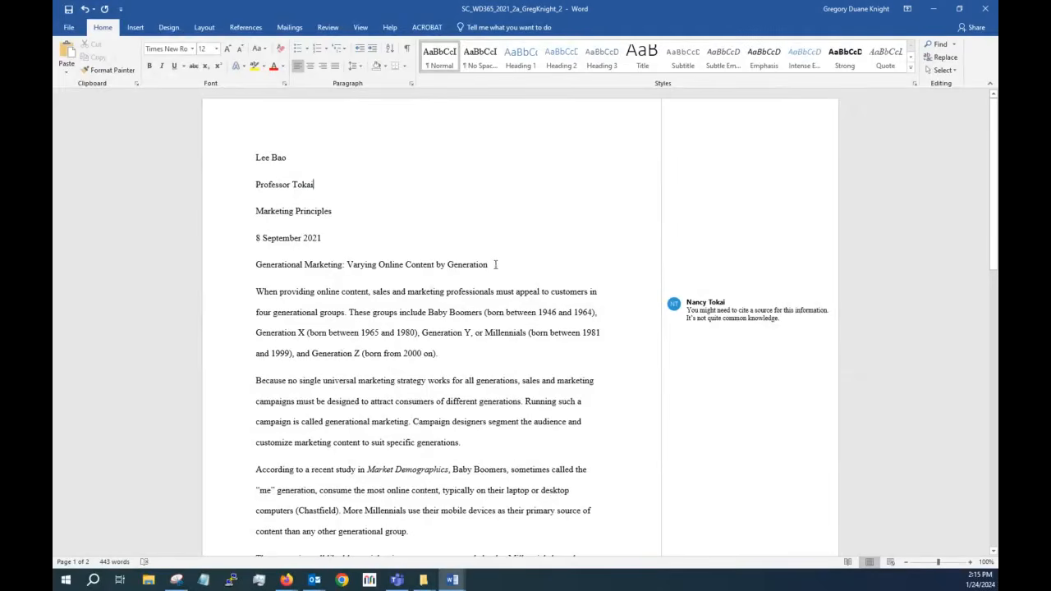
# Step: Center the title paragraph "Generational Marketing: Varying Online Content by Generation"
pyautogui.moveTo(492, 266); pyautogui.dragTo(254, 268)
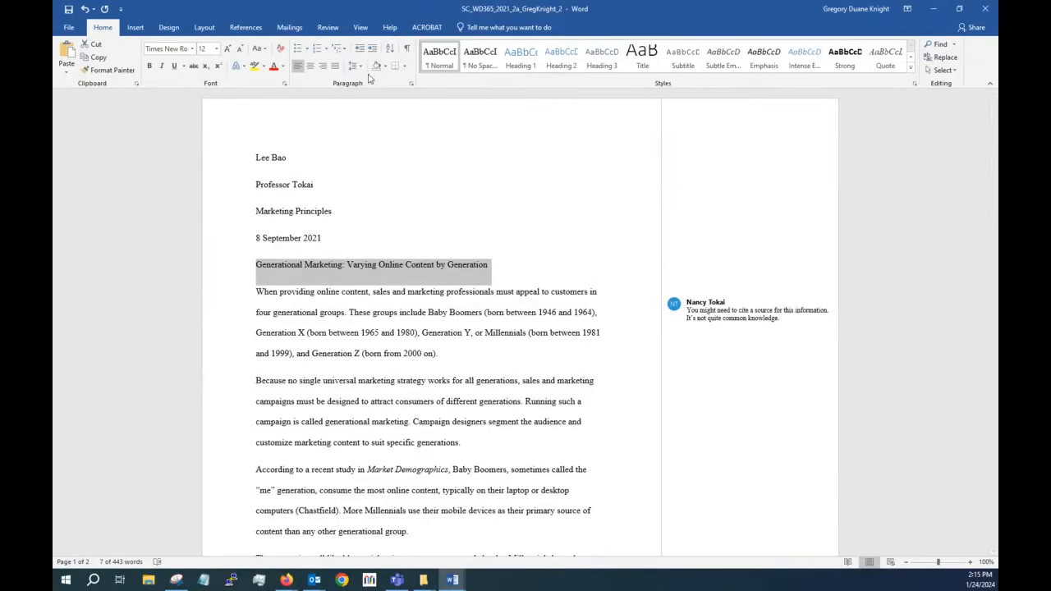
pyautogui.click(309, 66)
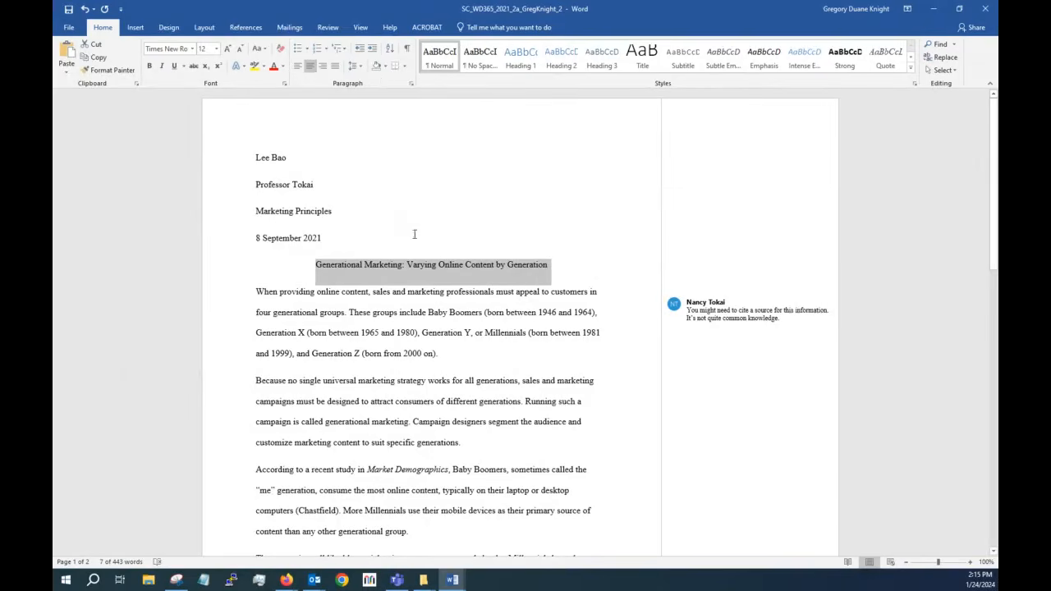
pyautogui.click(608, 282)
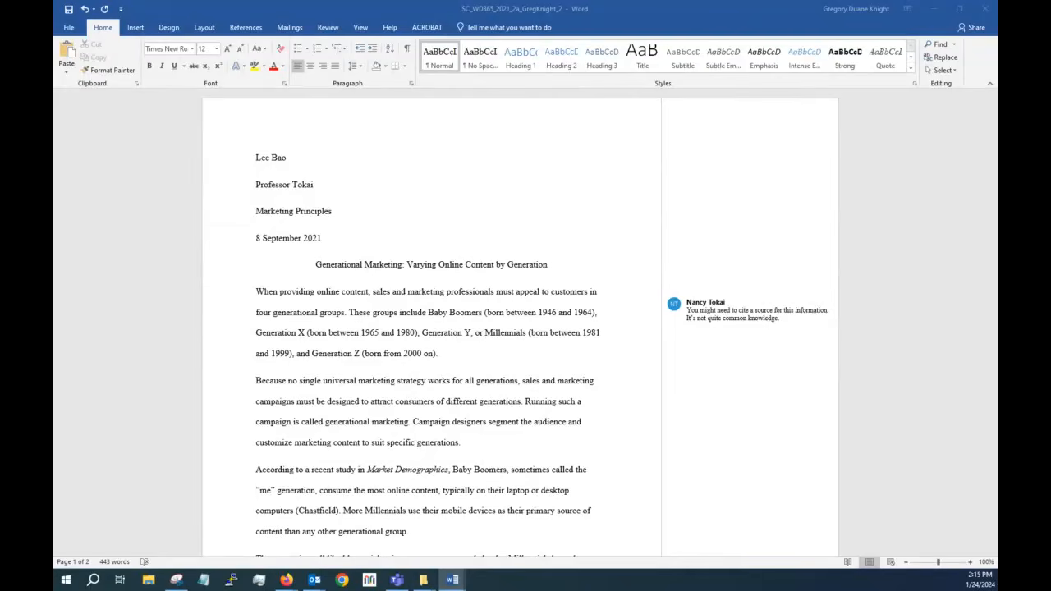
# Step: Insert a Blank header at the top of the page and right-align its paragraph
pyautogui.click(134, 30)
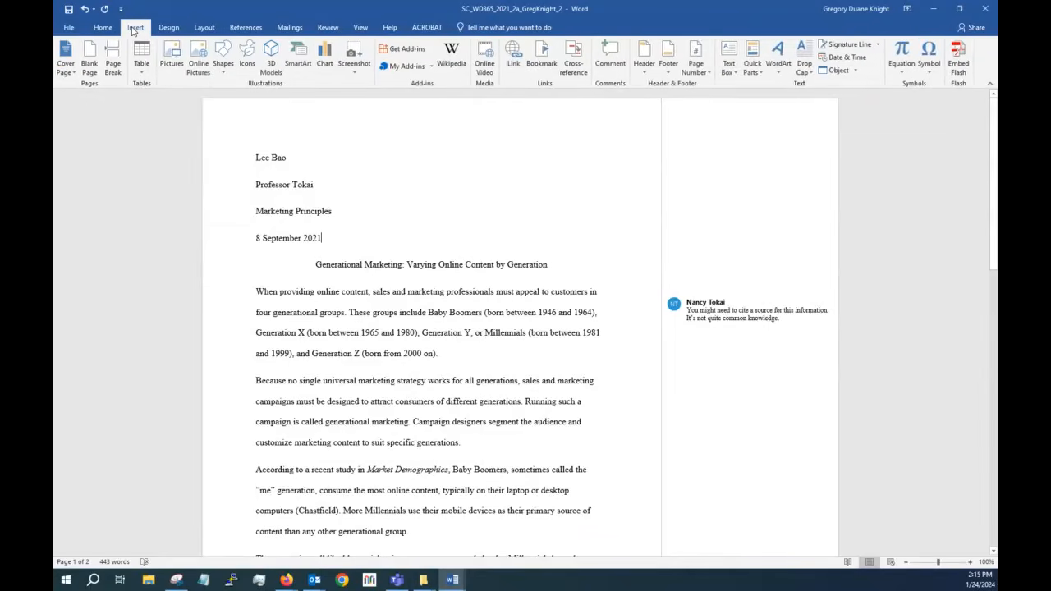
pyautogui.click(645, 69)
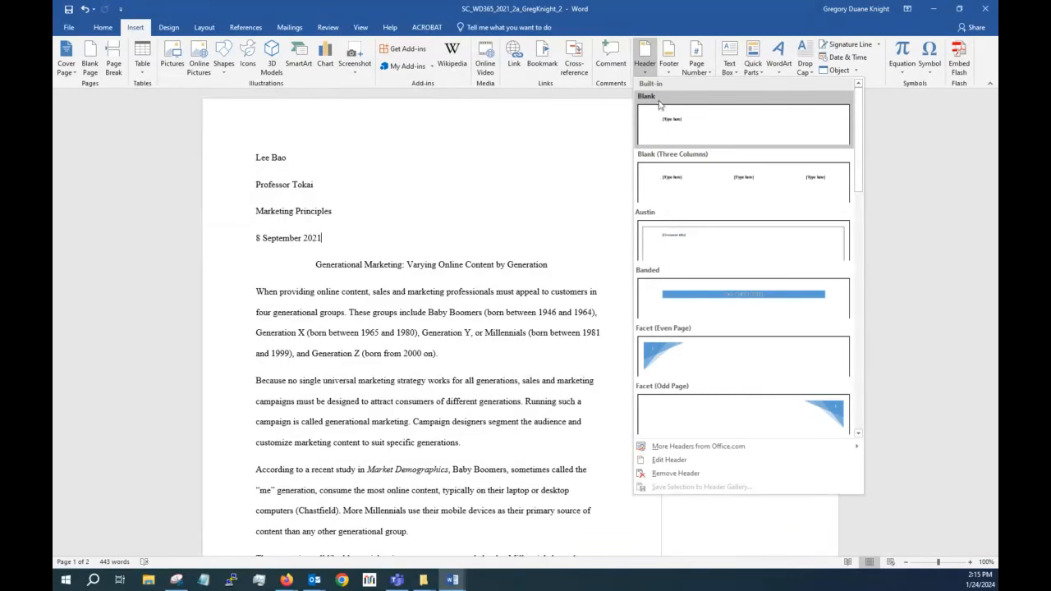
pyautogui.click(662, 122)
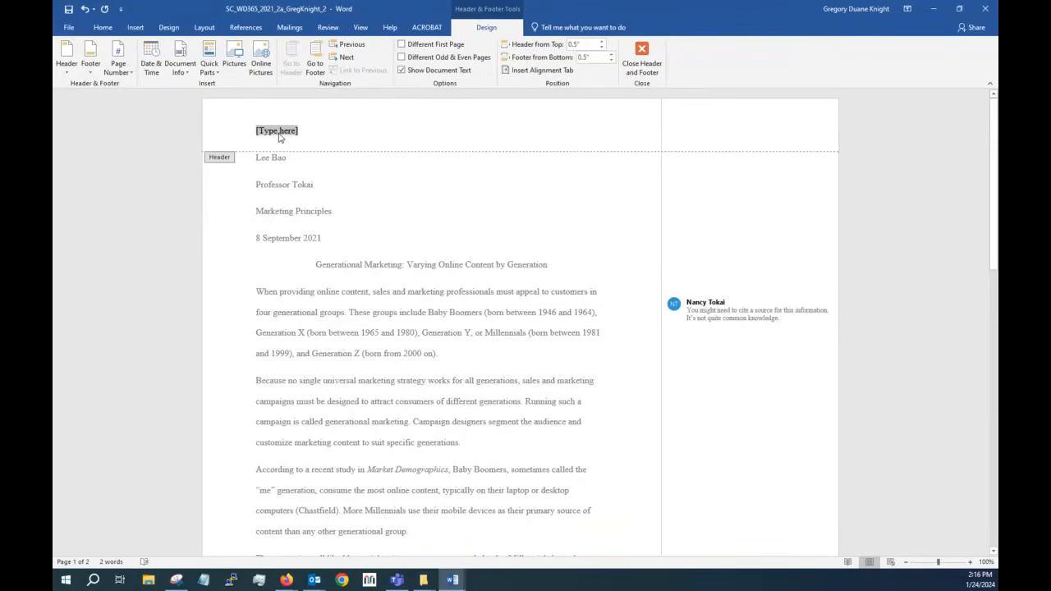
pyautogui.click(102, 28)
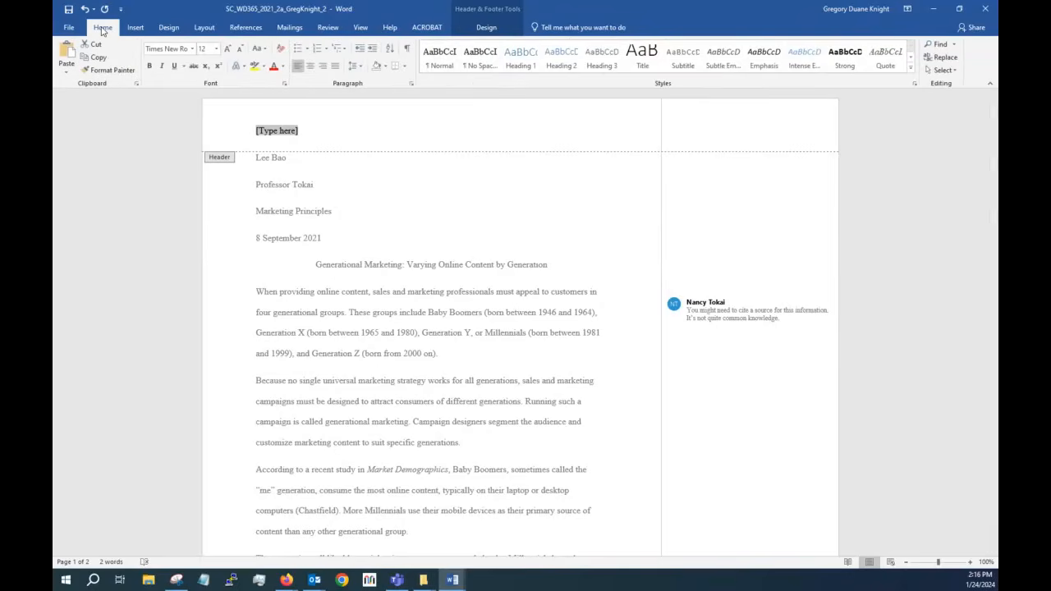
pyautogui.click(322, 66)
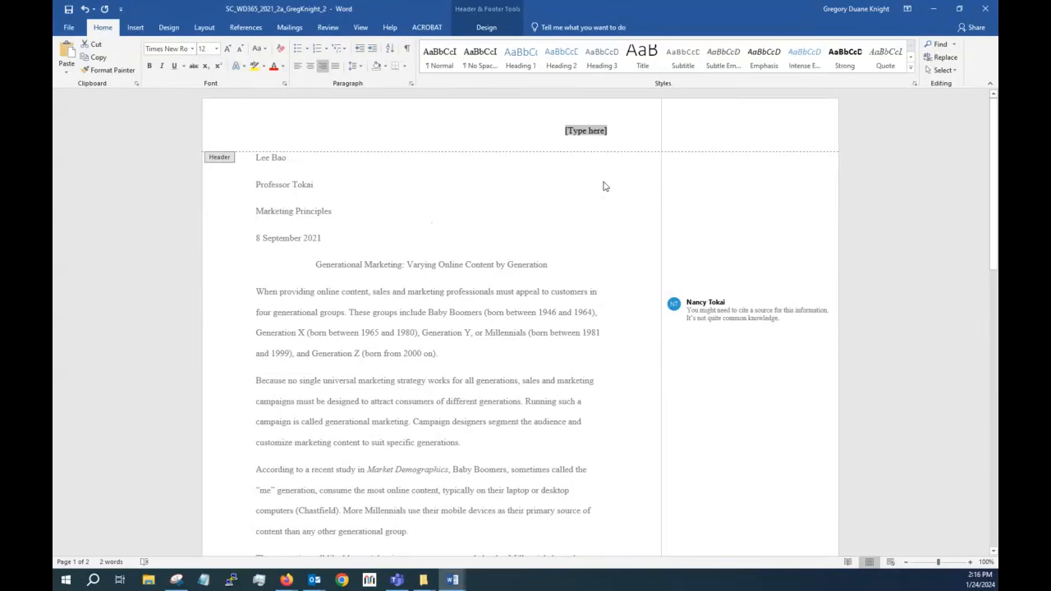
# Step: Enter the author's last name and a space in the header, insert a Plain Number page number at the current position, and close the header
pyautogui.write('B')
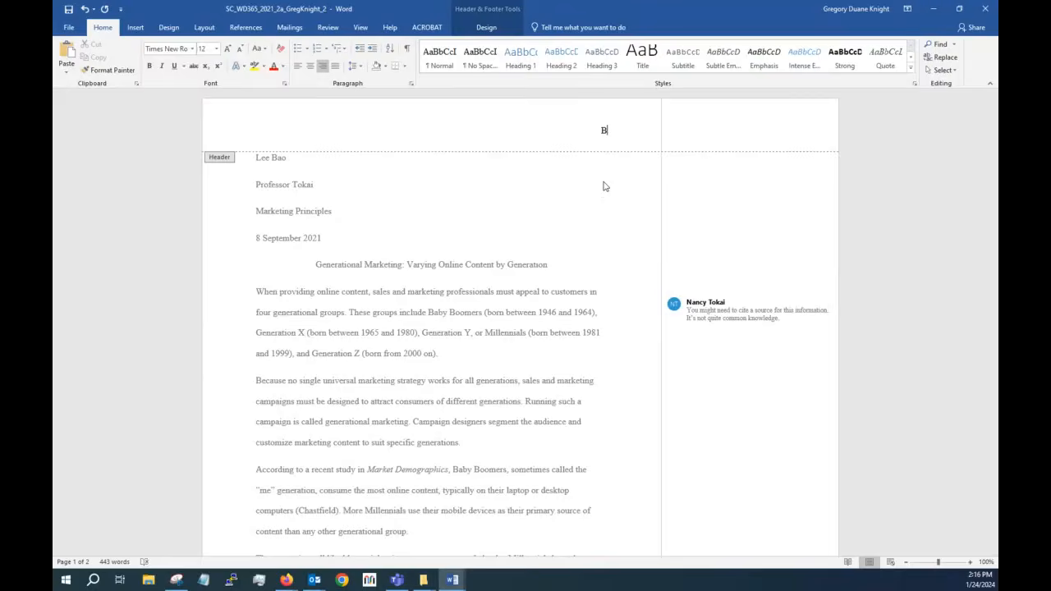
pyautogui.write('ao')
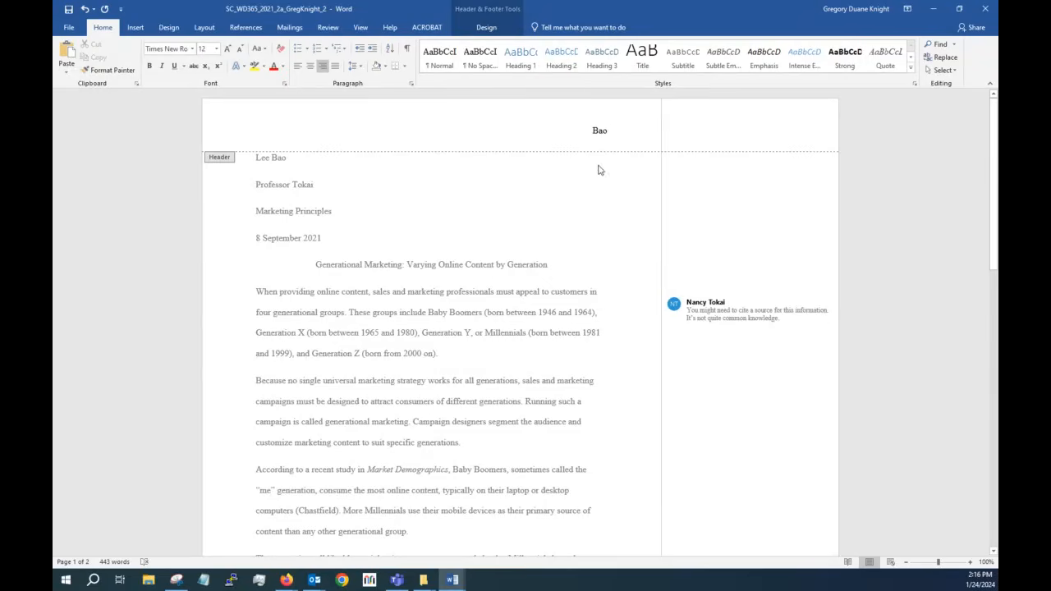
pyautogui.click(136, 27)
pyautogui.click(696, 69)
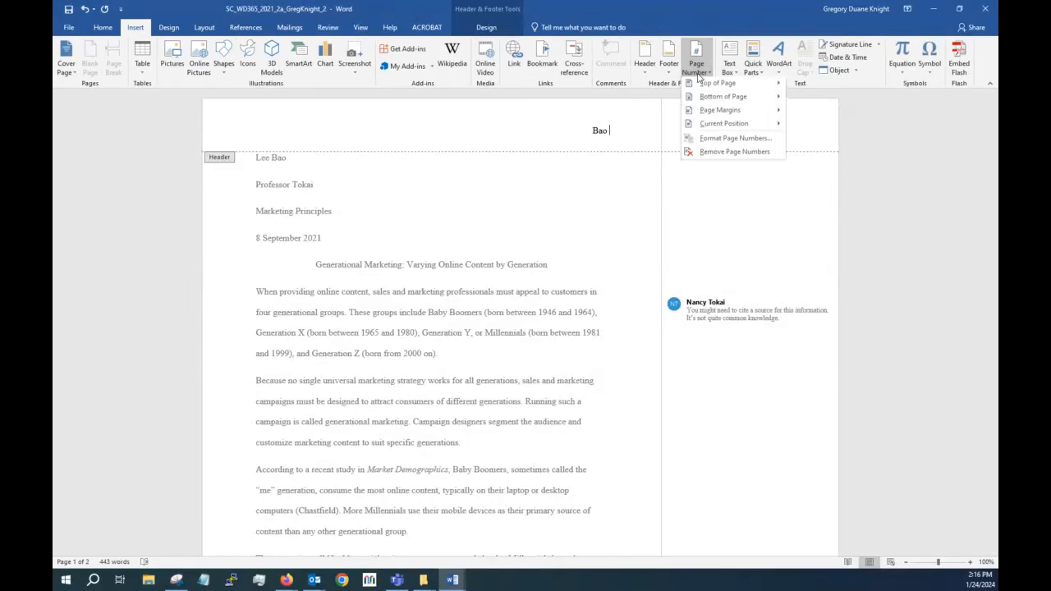
pyautogui.moveTo(720, 132)
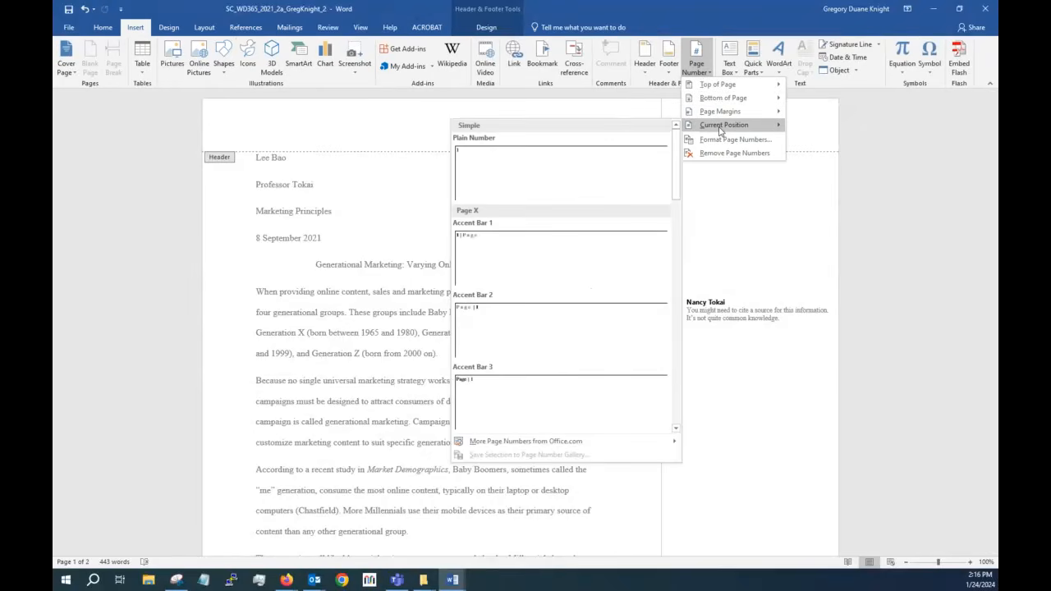
pyautogui.click(565, 174)
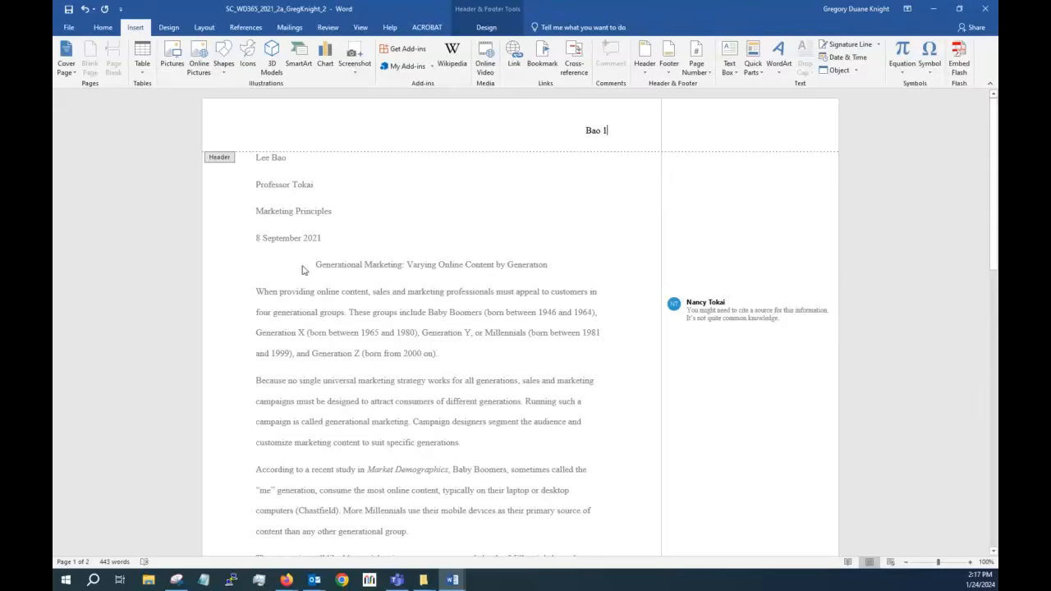
pyautogui.doubleClick(347, 269)
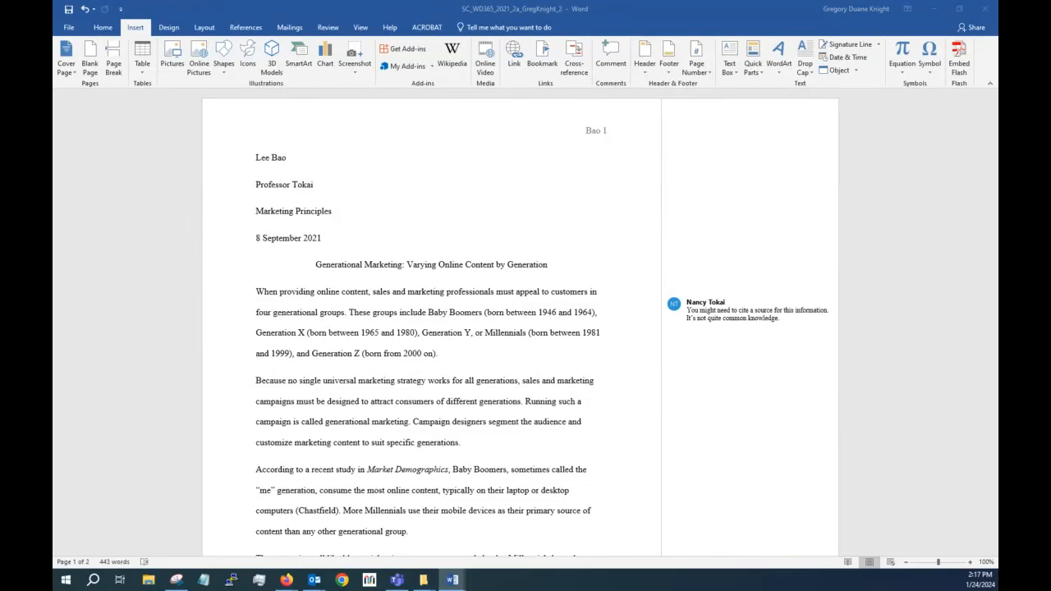
# Step: Switch to the instructions document, read project step 6 about the first-line indent, and move its window away
pyautogui.hotkey('alt', 'Tab')
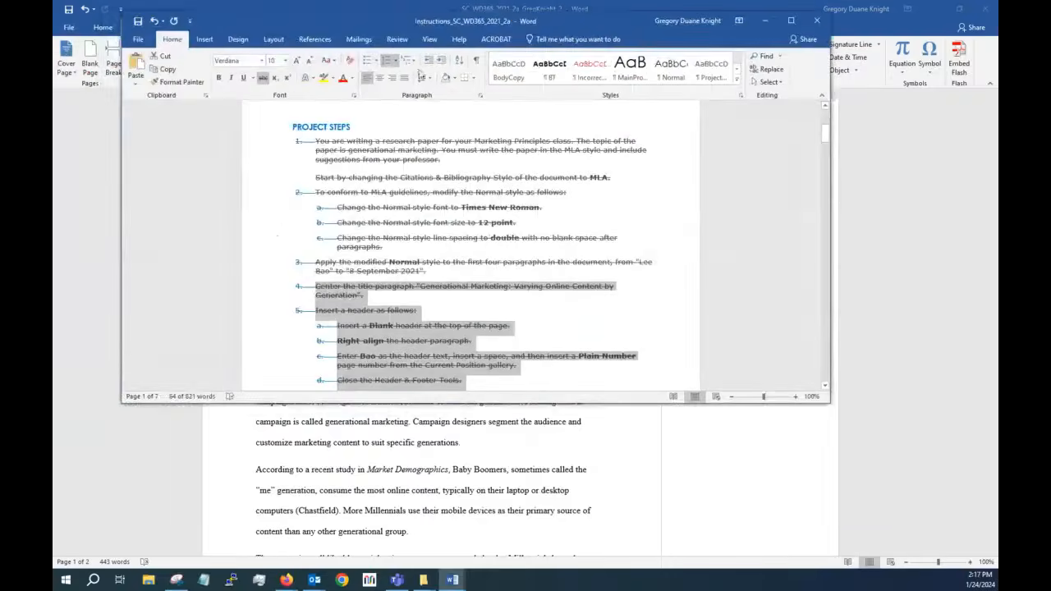
pyautogui.scroll(-5, 454, 195)
pyautogui.scroll(-2, 454, 194)
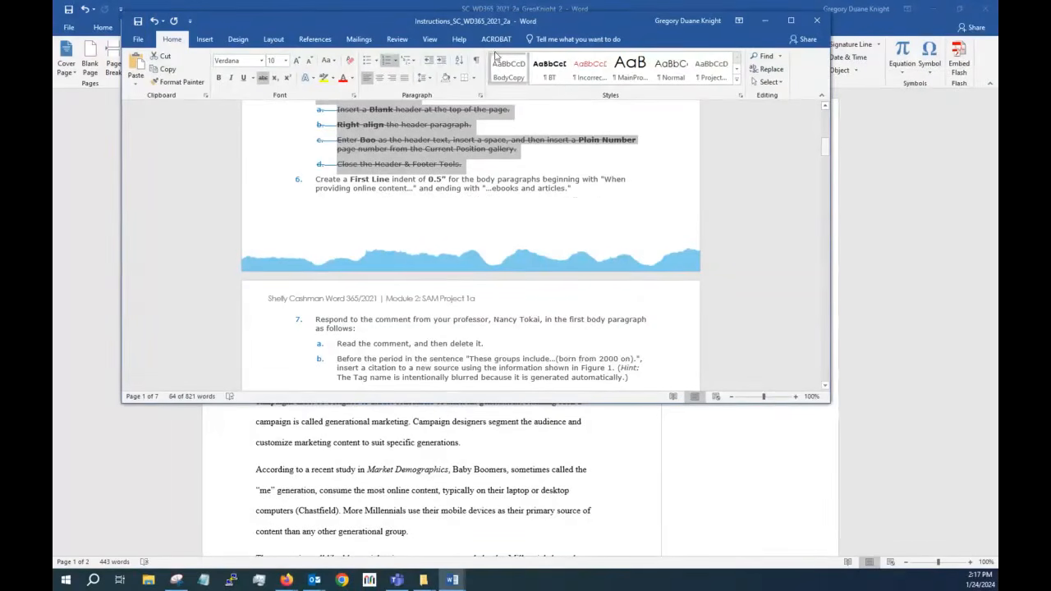
pyautogui.moveTo(471, 22); pyautogui.dragTo(52, 116)
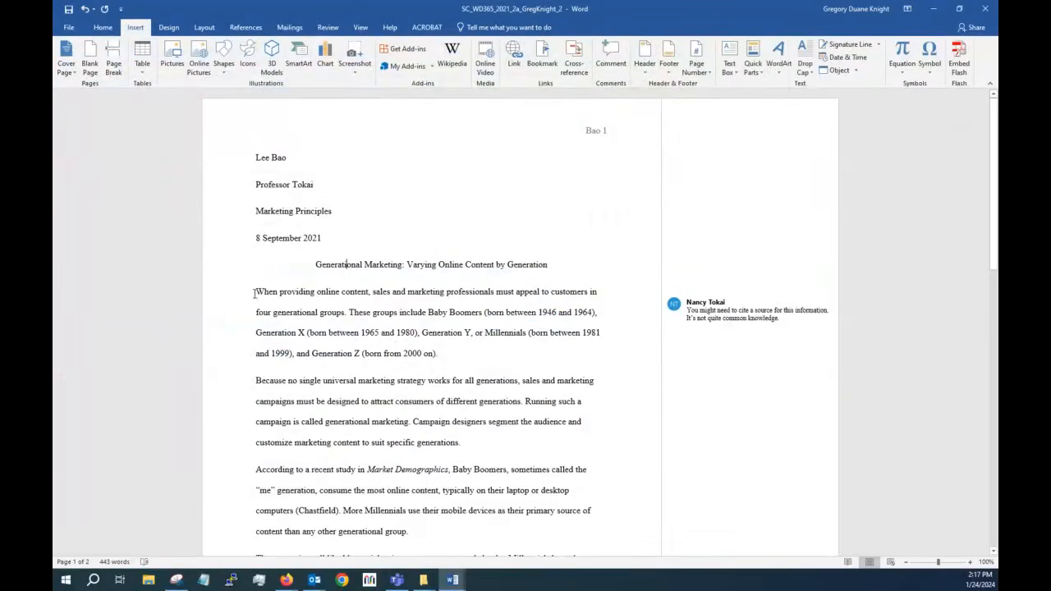
# Step: Apply a 0.5" First line indent to all body paragraphs from "When providing online content" through "ebooks and articles."
pyautogui.moveTo(255, 293); pyautogui.dragTo(377, 298)
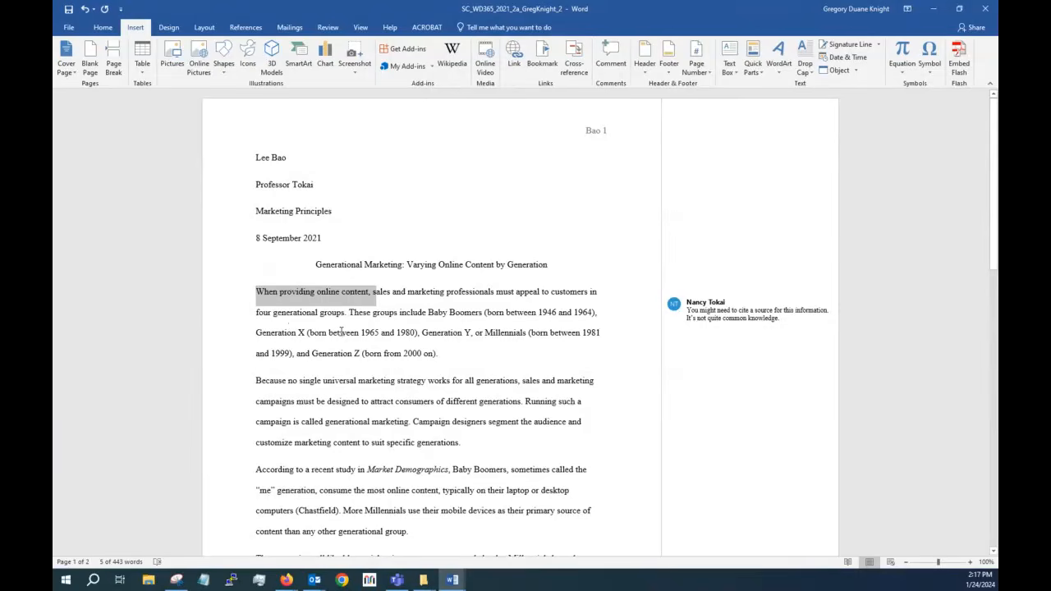
pyautogui.scroll(-5, 345, 333)
pyautogui.scroll(-10, 389, 345)
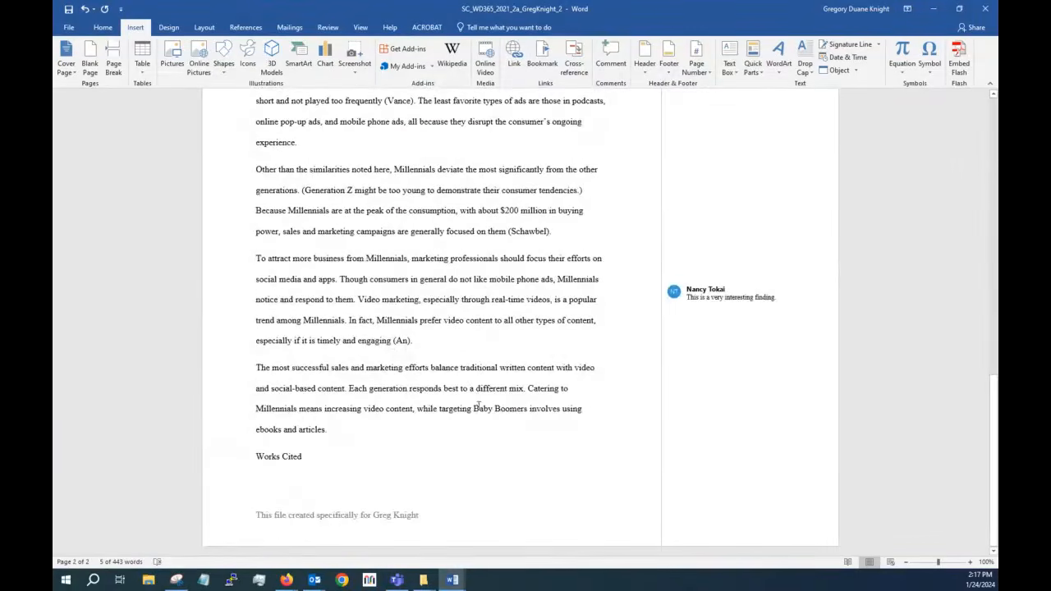
pyautogui.moveTo(333, 431); pyautogui.dragTo(242, 430)
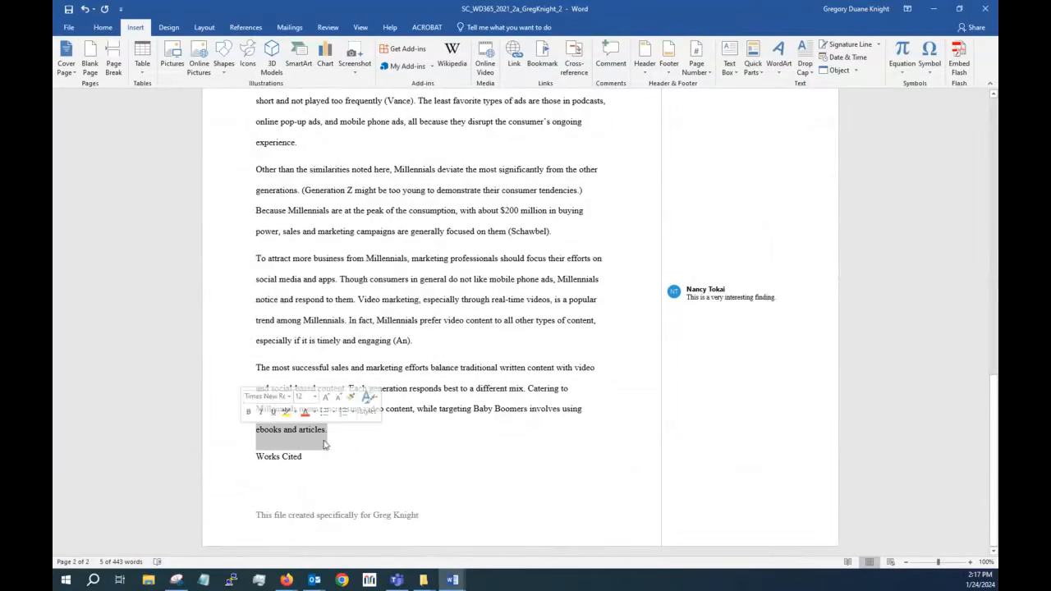
pyautogui.click(351, 434)
pyautogui.moveTo(343, 432); pyautogui.dragTo(239, 310)
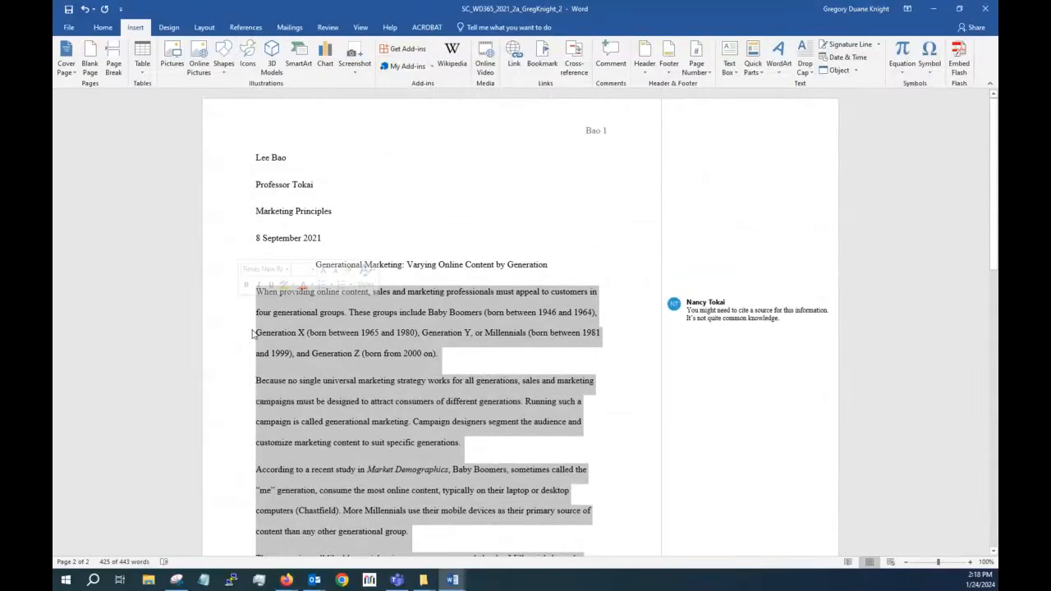
pyautogui.click(101, 29)
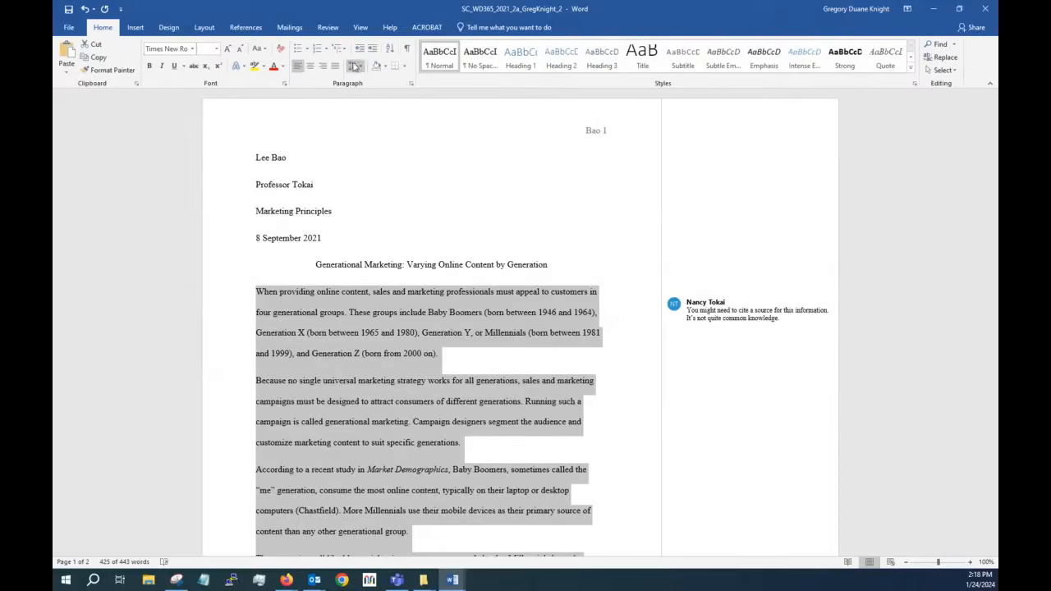
pyautogui.click(412, 86)
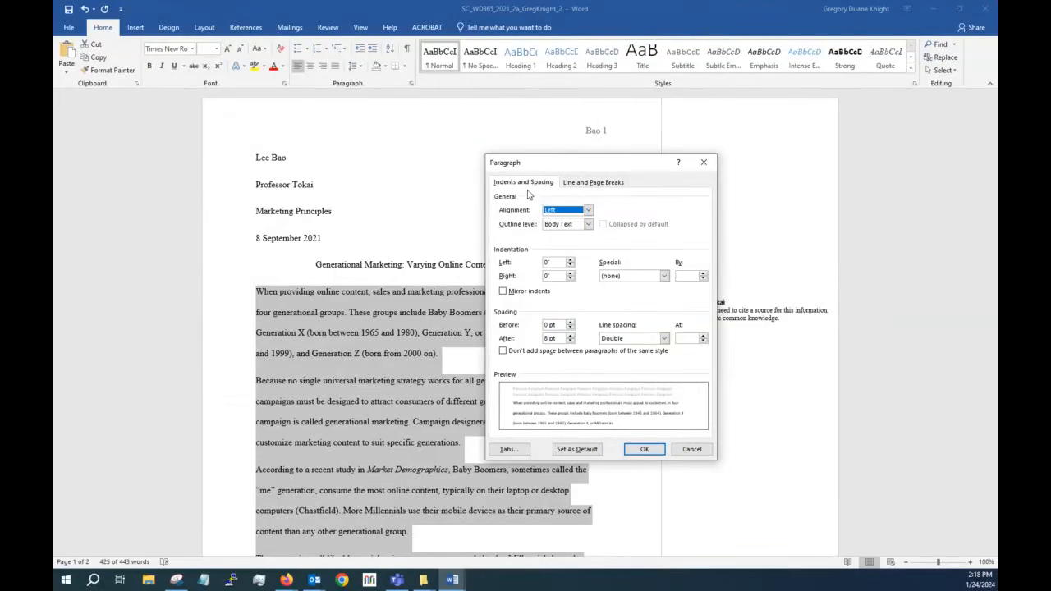
pyautogui.moveTo(538, 162); pyautogui.dragTo(406, 154)
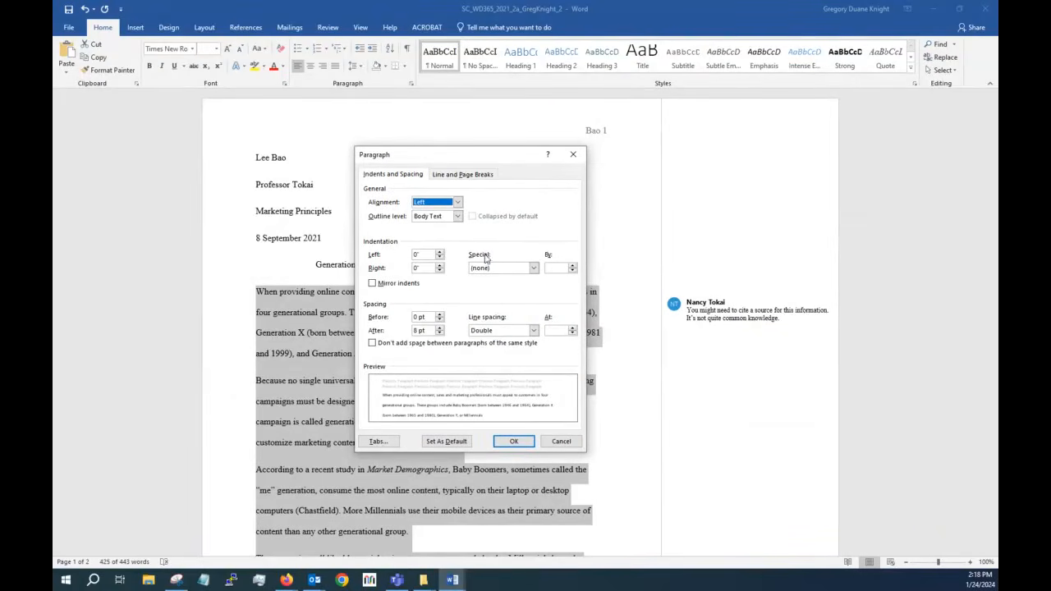
pyautogui.click(534, 268)
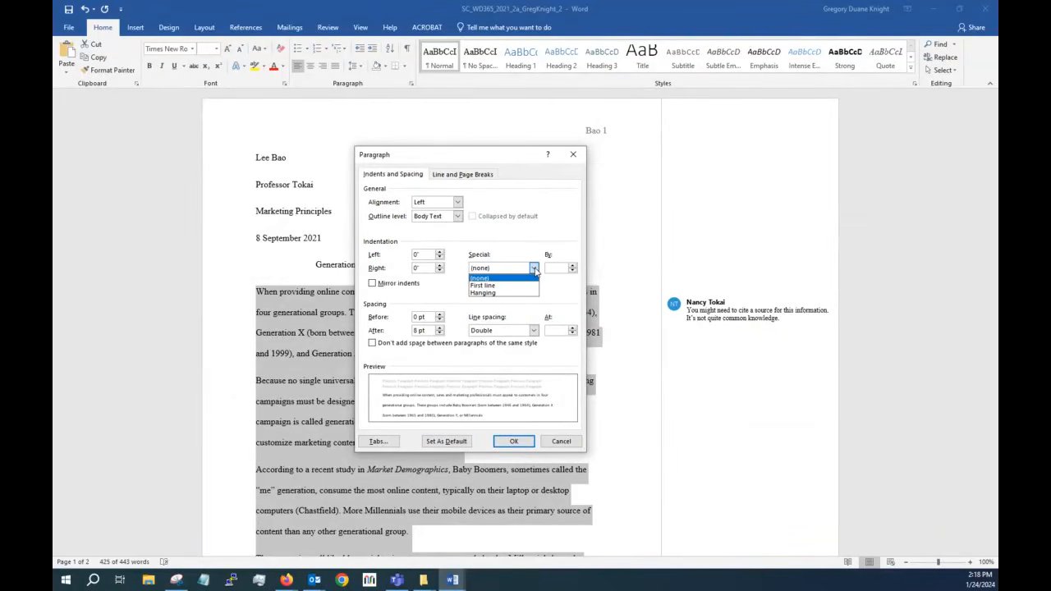
pyautogui.click(508, 287)
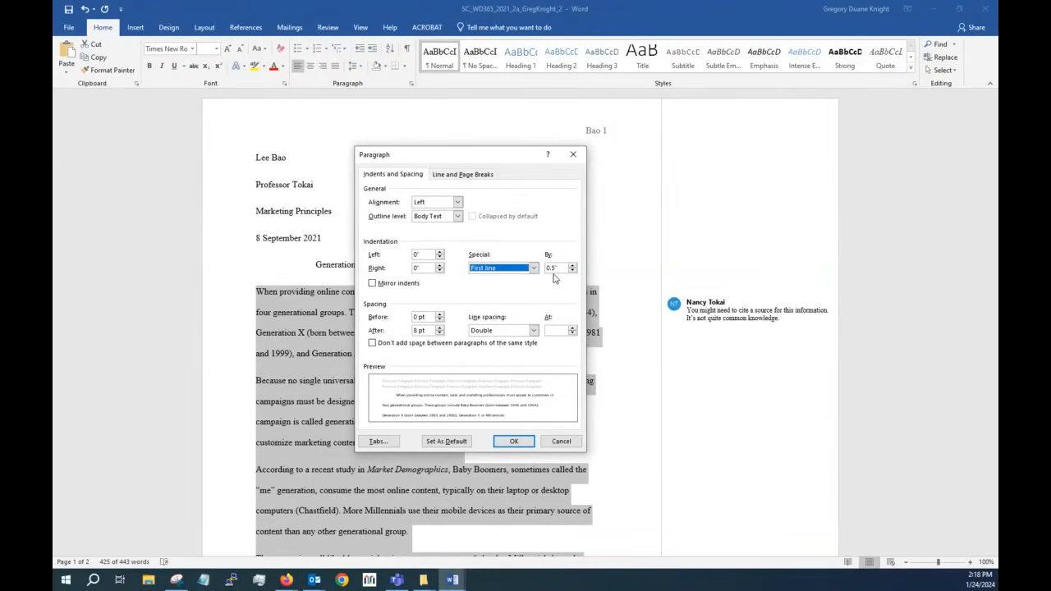
pyautogui.click(516, 443)
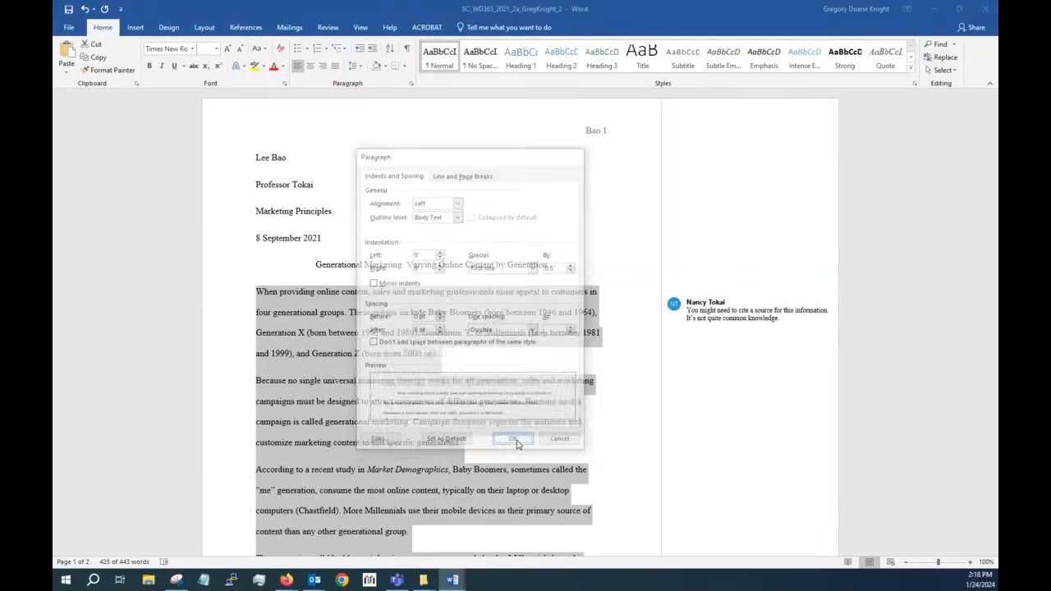
# Step: Check the body paragraphs' indents across both pages and save the paper
pyautogui.click(280, 289)
pyautogui.scroll(-6, 282, 304)
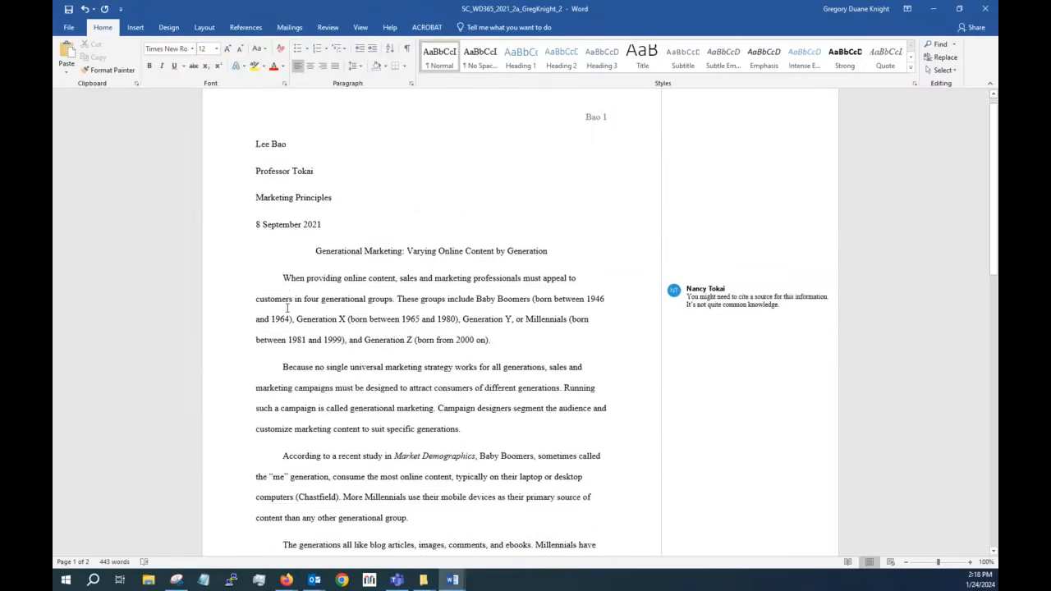
pyautogui.scroll(-12, 283, 327)
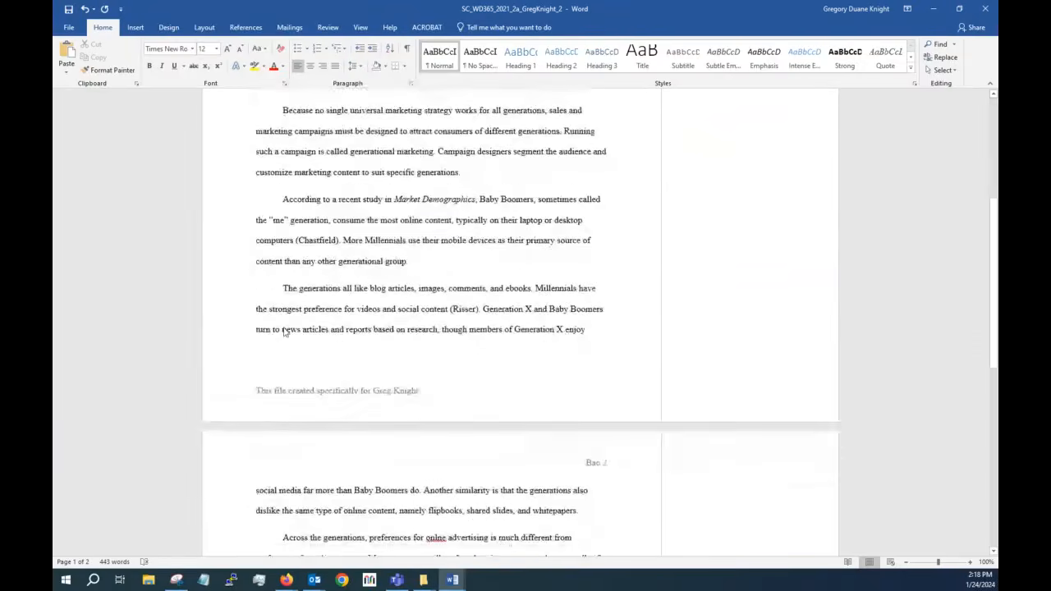
pyautogui.scroll(18, 287, 326)
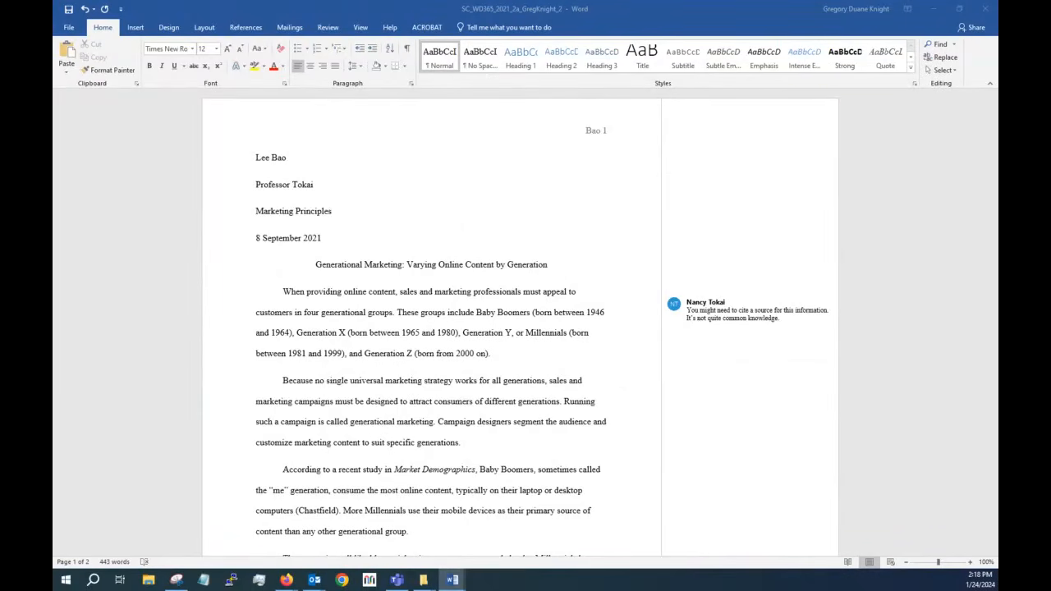
pyautogui.click(67, 11)
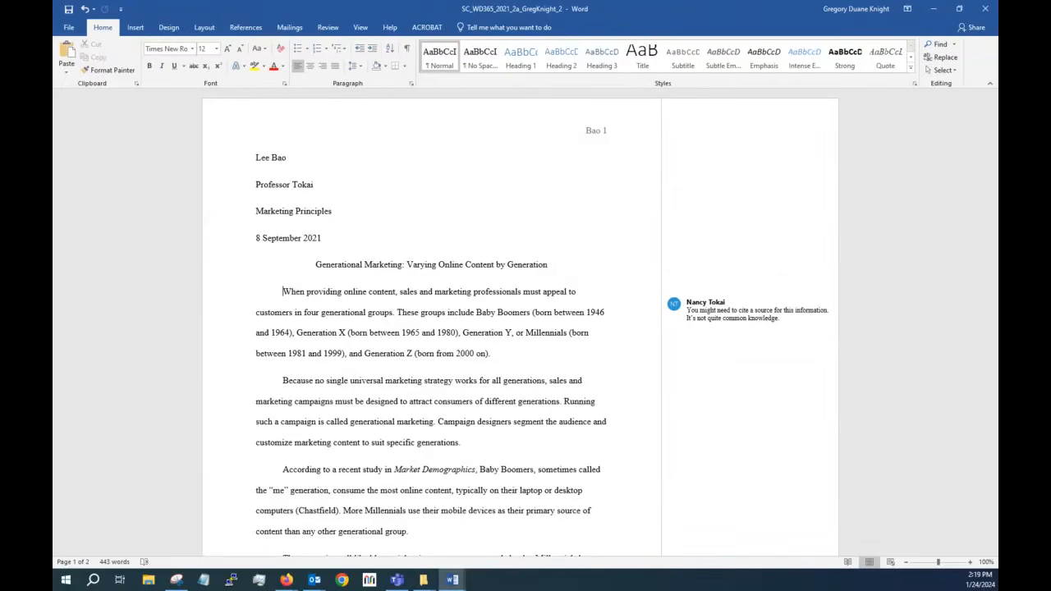
# Step: Read project step 7 in the instructions document and delete the professor's comment on the first body paragraph
pyautogui.moveTo(54, 172); pyautogui.dragTo(516, 139)
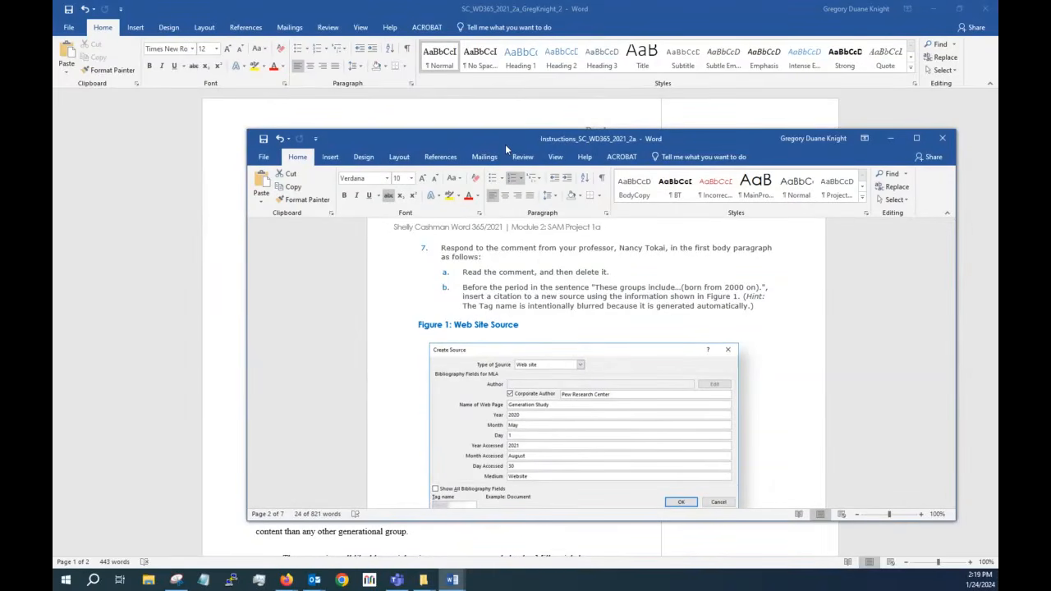
pyautogui.moveTo(505, 144); pyautogui.dragTo(130, 170)
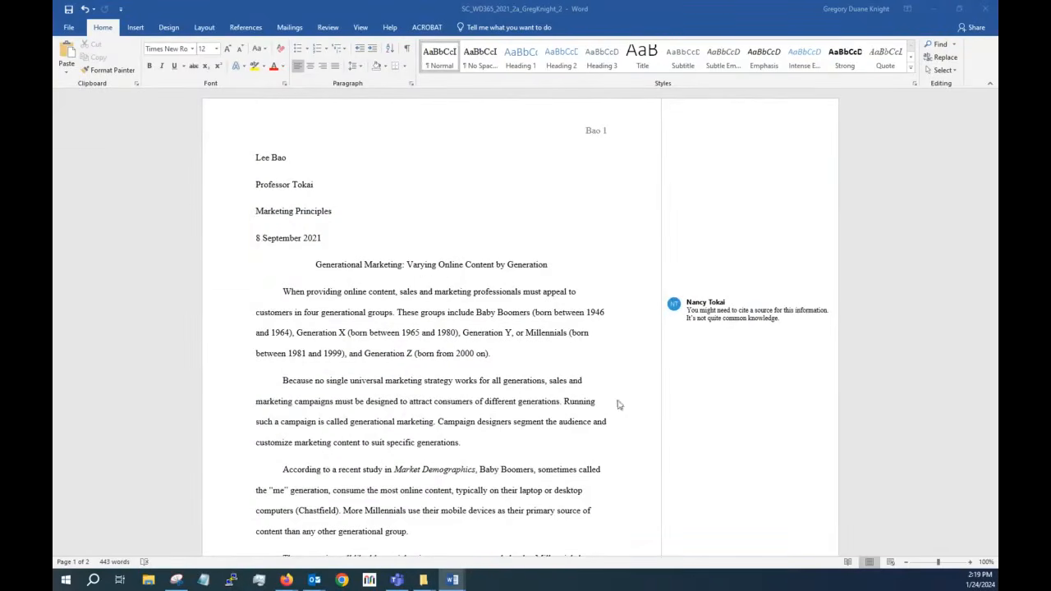
pyautogui.click(736, 324)
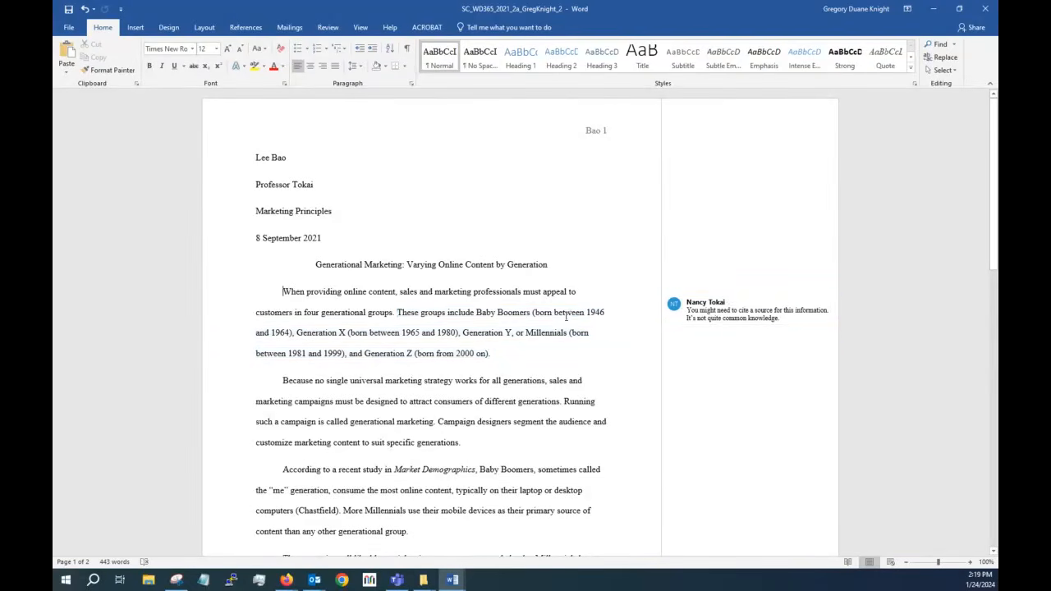
pyautogui.rightClick(713, 319)
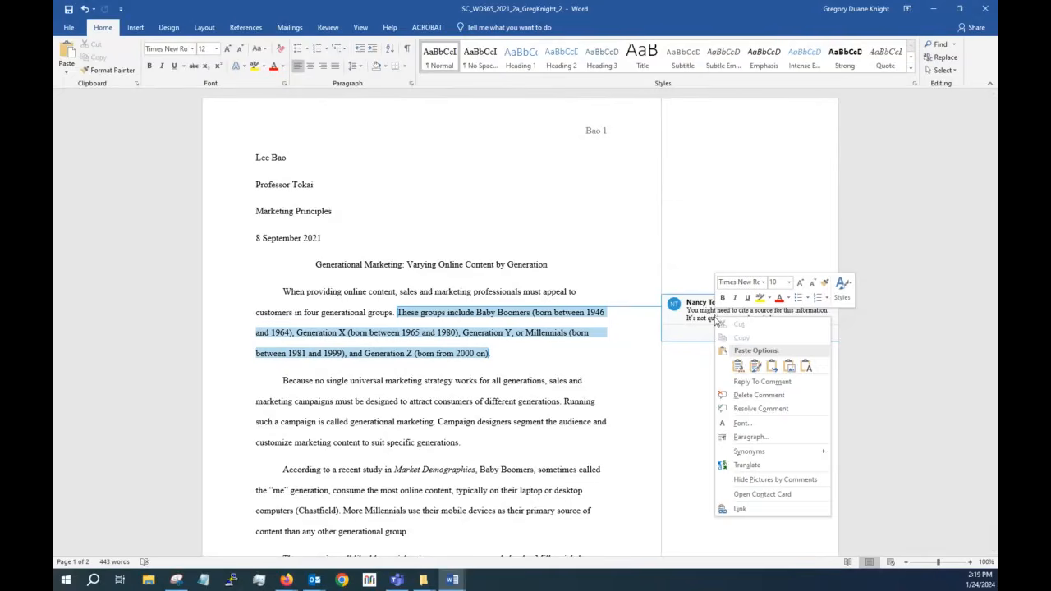
pyautogui.click(698, 329)
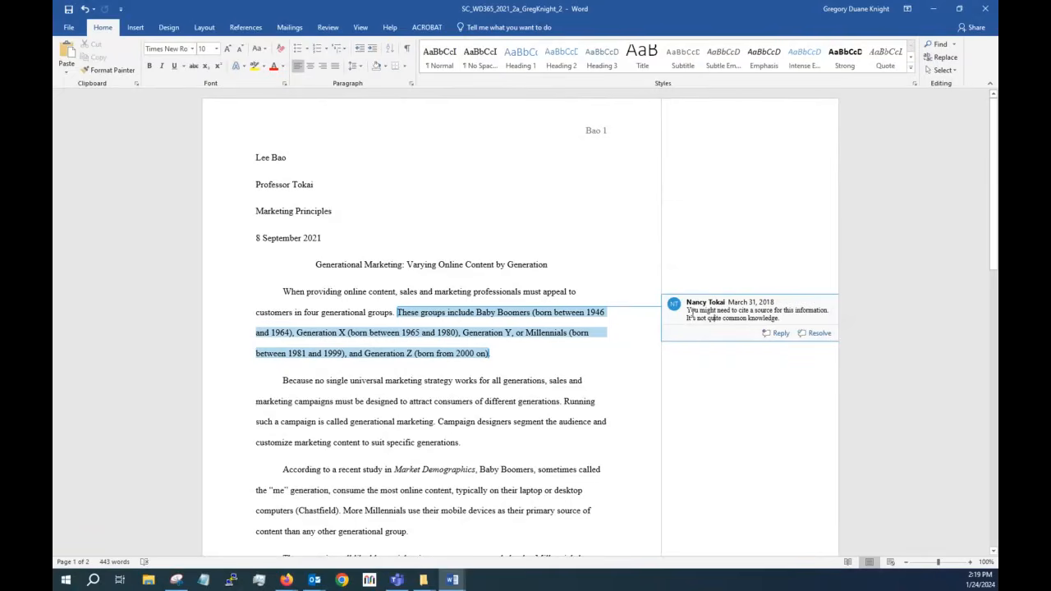
pyautogui.rightClick(708, 318)
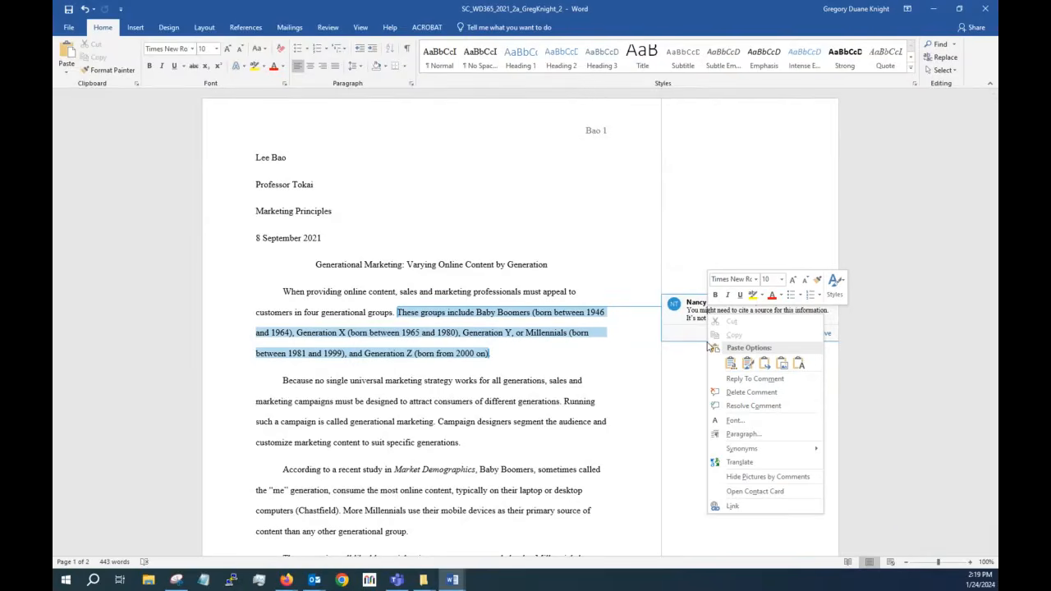
pyautogui.click(719, 395)
pyautogui.click(495, 366)
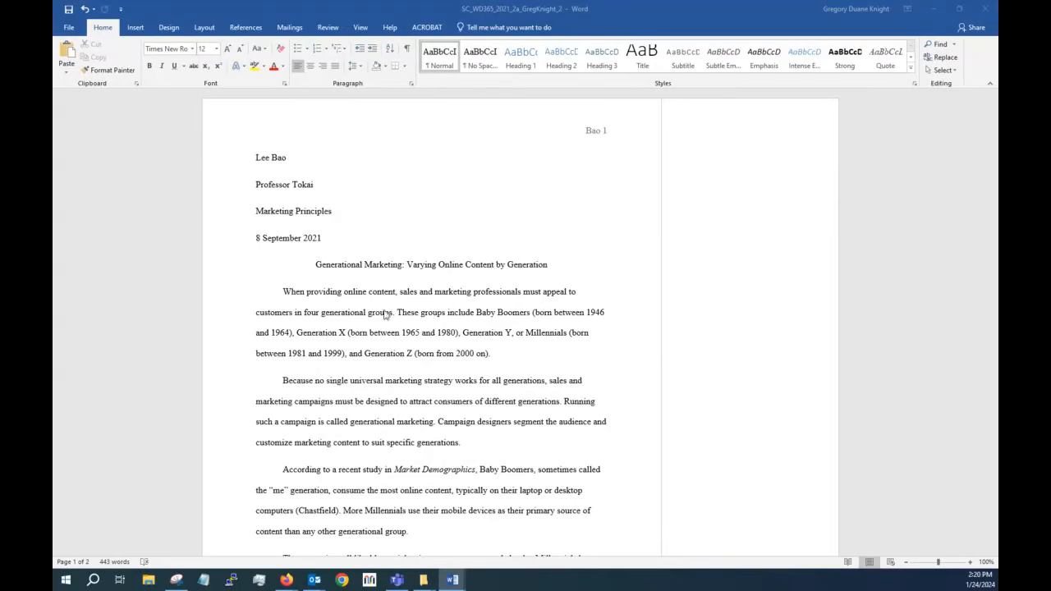
# Step: Start a new citation source of type Web site before the period after "(born from 2000 on)" in the first body paragraph
pyautogui.click(489, 355)
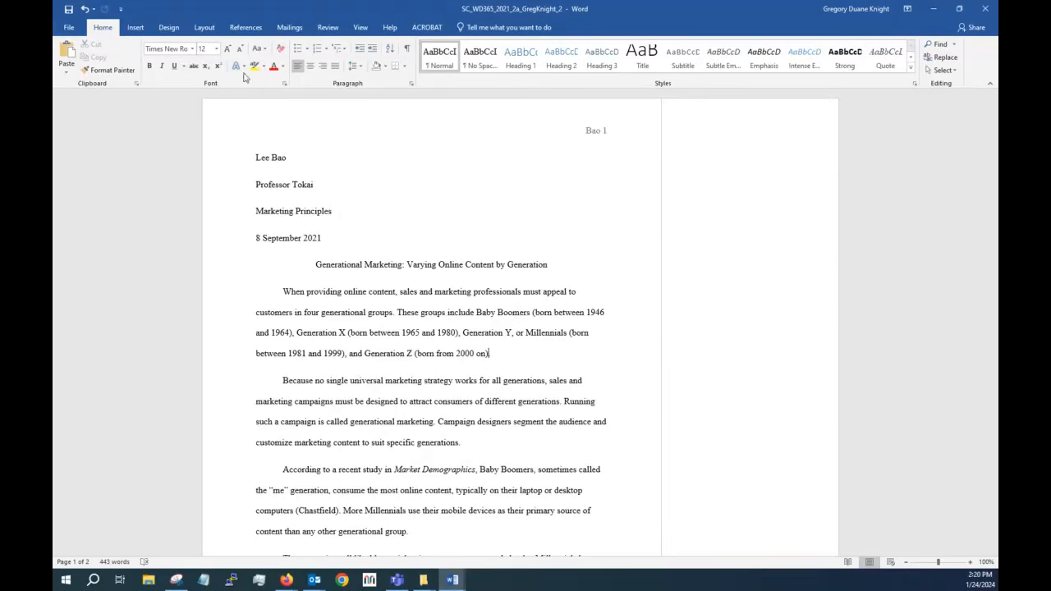
pyautogui.click(245, 30)
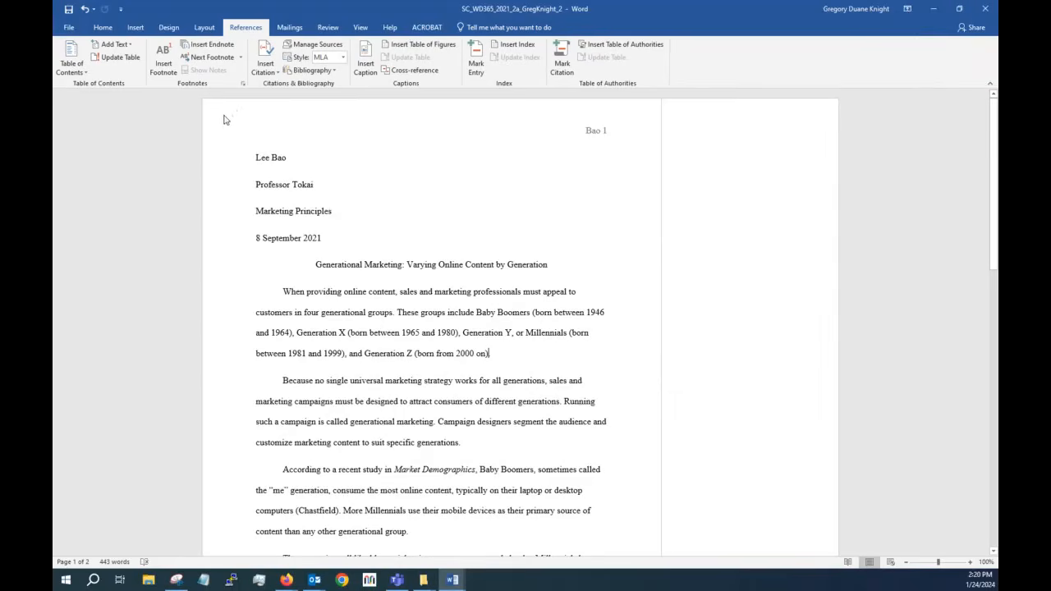
pyautogui.click(266, 70)
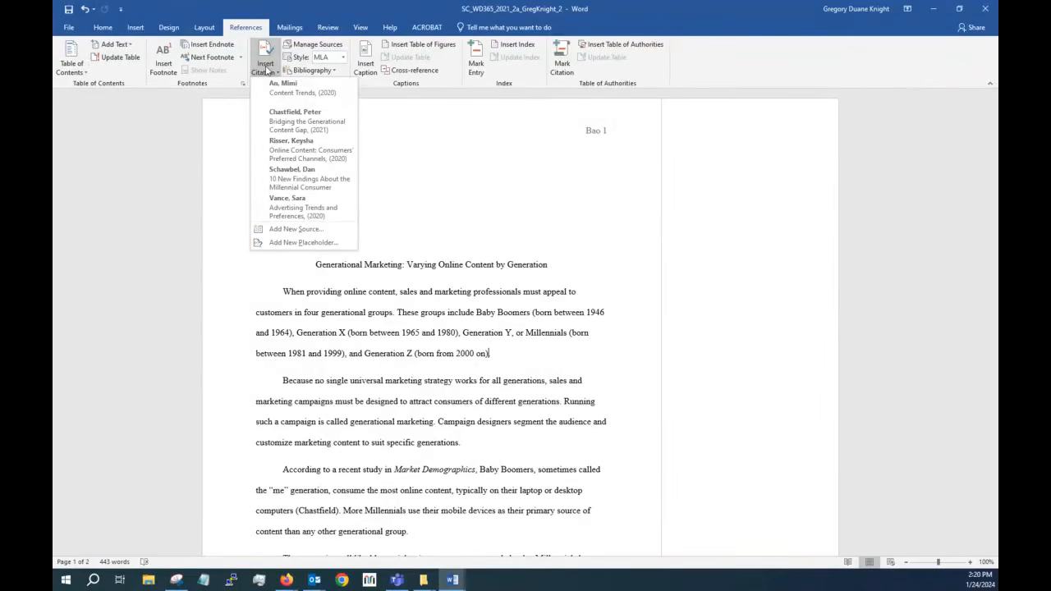
pyautogui.click(280, 230)
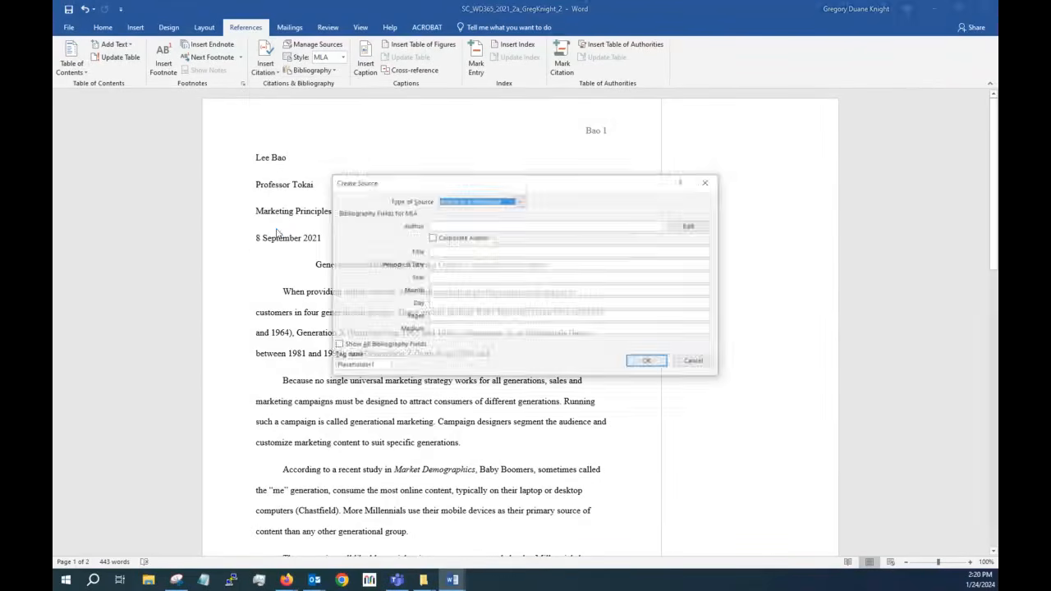
pyautogui.moveTo(432, 182); pyautogui.dragTo(400, 204)
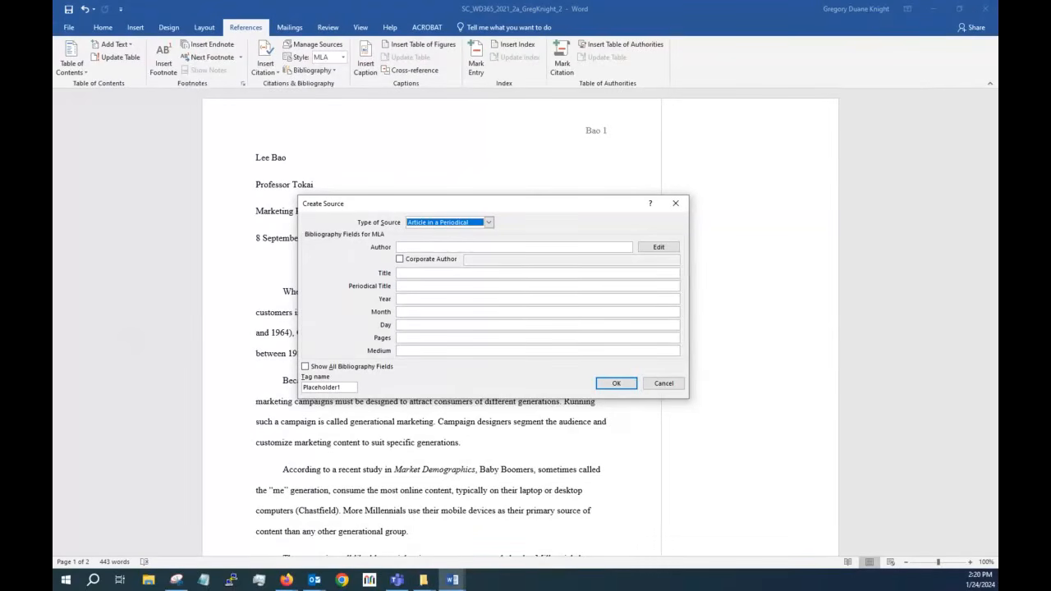
pyautogui.click(489, 222)
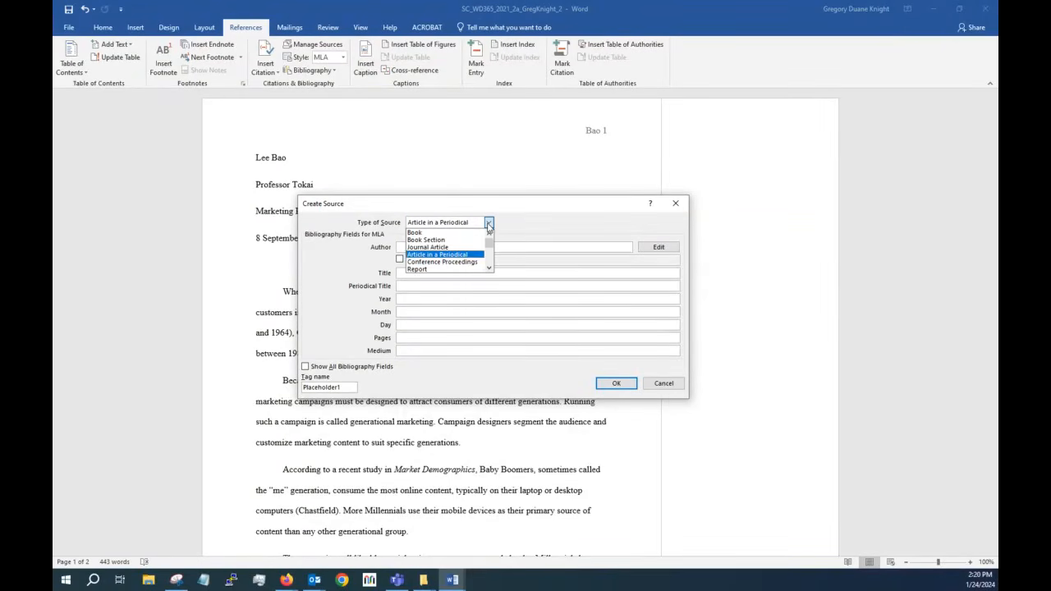
pyautogui.scroll(-1, 447, 254)
pyautogui.click(434, 265)
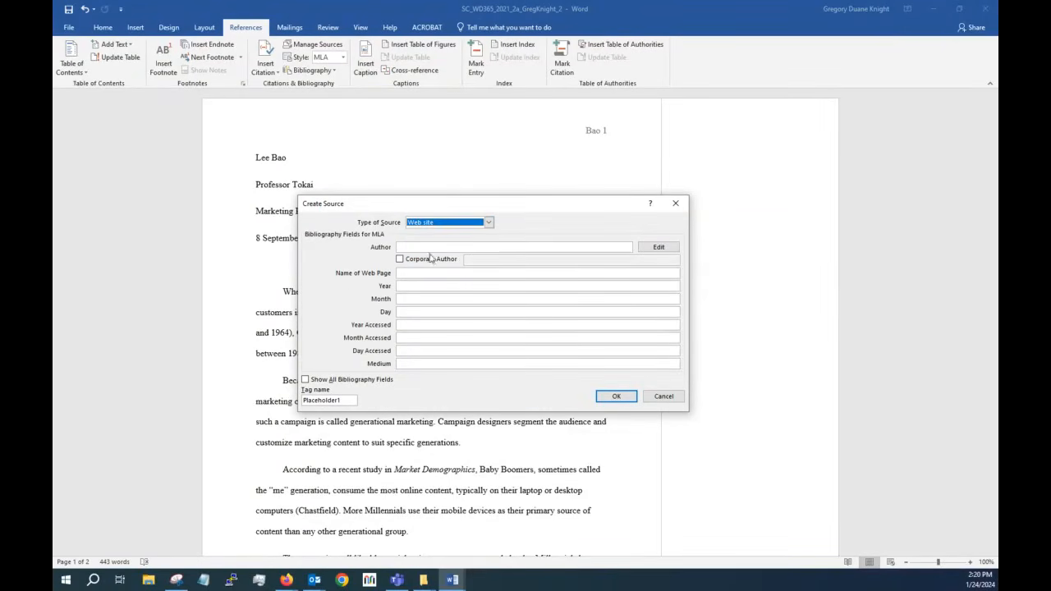
# Step: Set the source's corporate author to Pew Research Center and the name of the web page to Generation Study
pyautogui.click(422, 246)
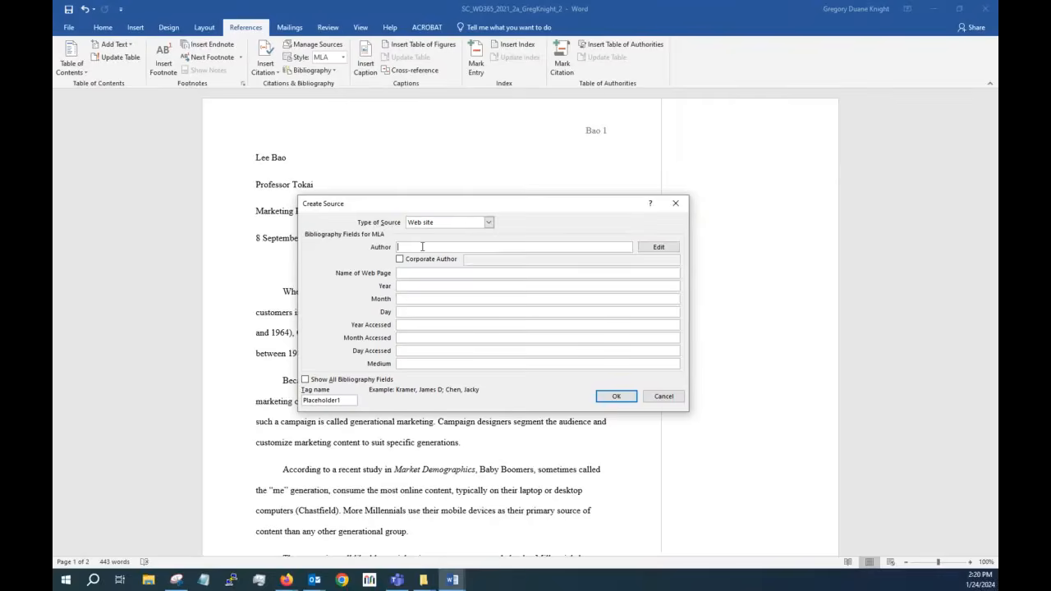
pyautogui.click(400, 259)
pyautogui.click(476, 258)
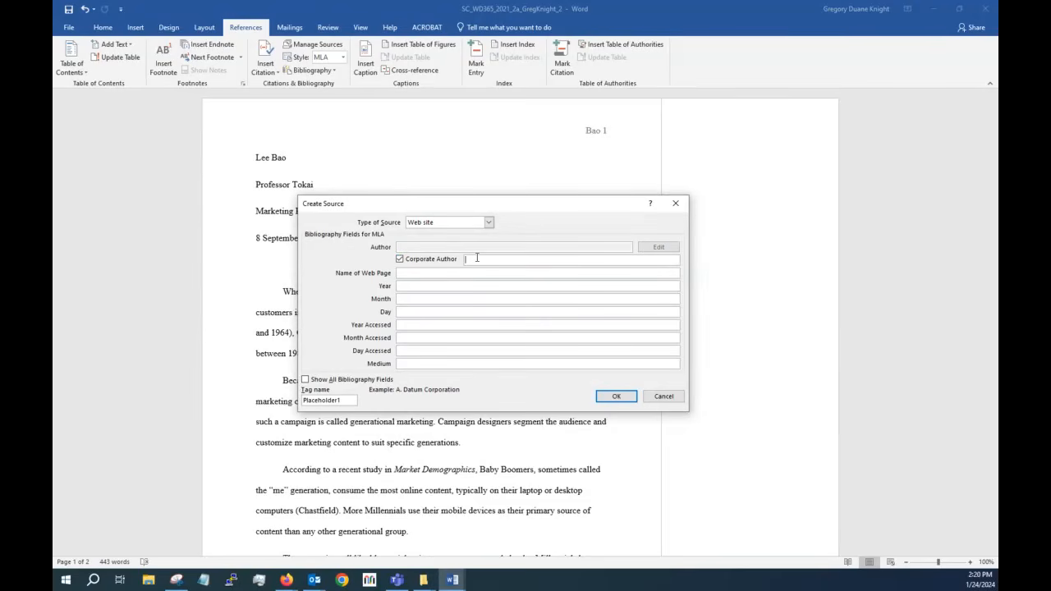
pyautogui.write('Pew Research Center')
pyautogui.press('Tab')
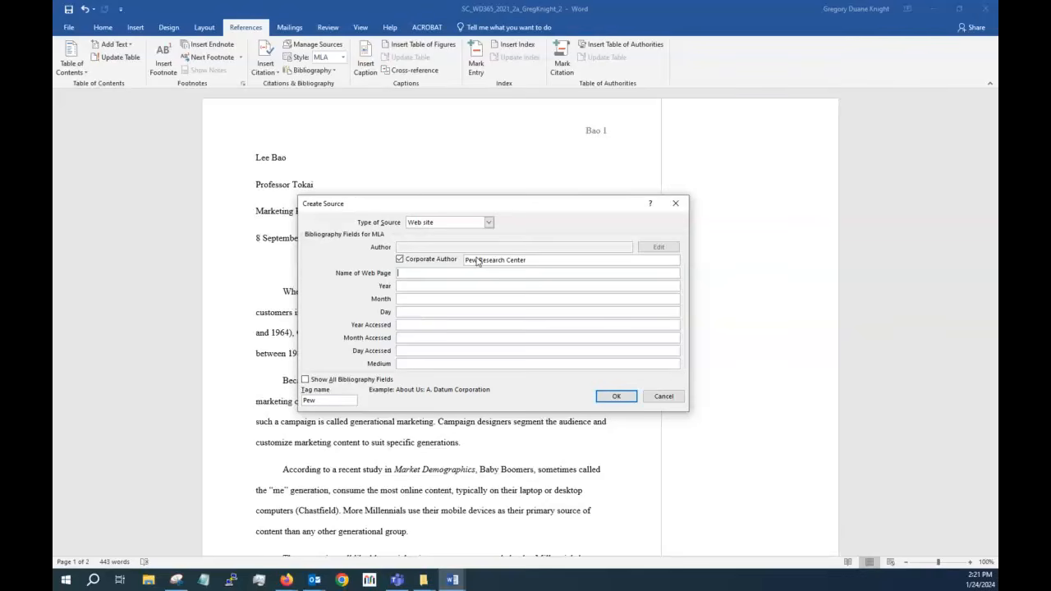
pyautogui.write('Generation St')
pyautogui.write('udy')
pyautogui.press('Tab')
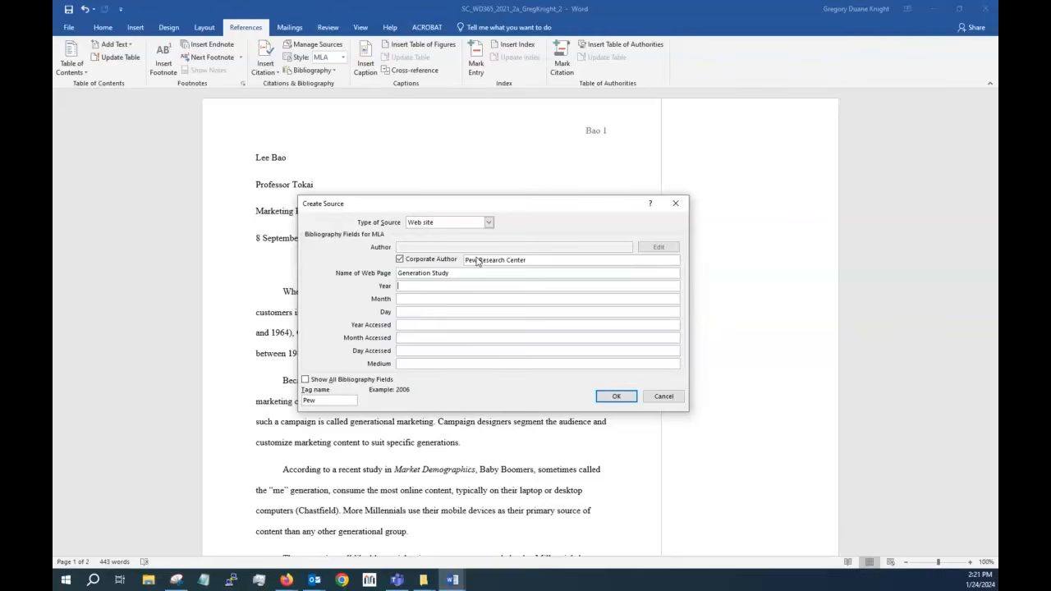
# Step: Set the source's publication date to 2020, May, 1 and its accessed date to 2021, August, 30
pyautogui.write('2020')
pyautogui.press('Tab')
pyautogui.press('Tab')
pyautogui.click(414, 301)
pyautogui.write('May')
pyautogui.press('Tab')
pyautogui.write('1')
pyautogui.press('Tab')
pyautogui.write('2021')
pyautogui.press('Tab')
pyautogui.write('August')
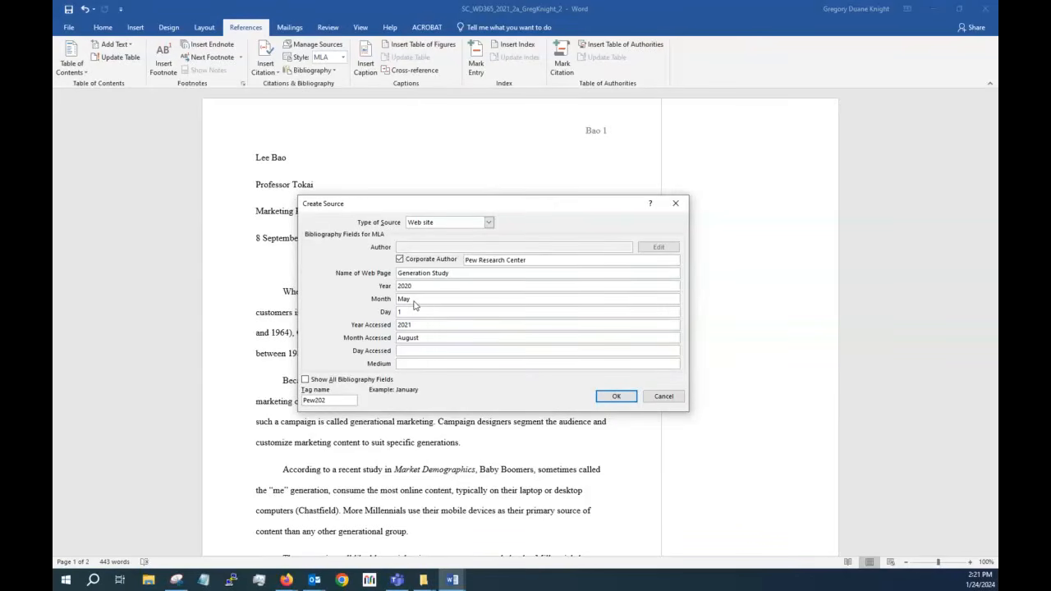
pyautogui.press('Tab')
pyautogui.write('30')
# Step: Set the source's medium to Website and insert its citation at the end of the first body paragraph
pyautogui.press('Tab')
pyautogui.write('Website')
pyautogui.click(322, 400)
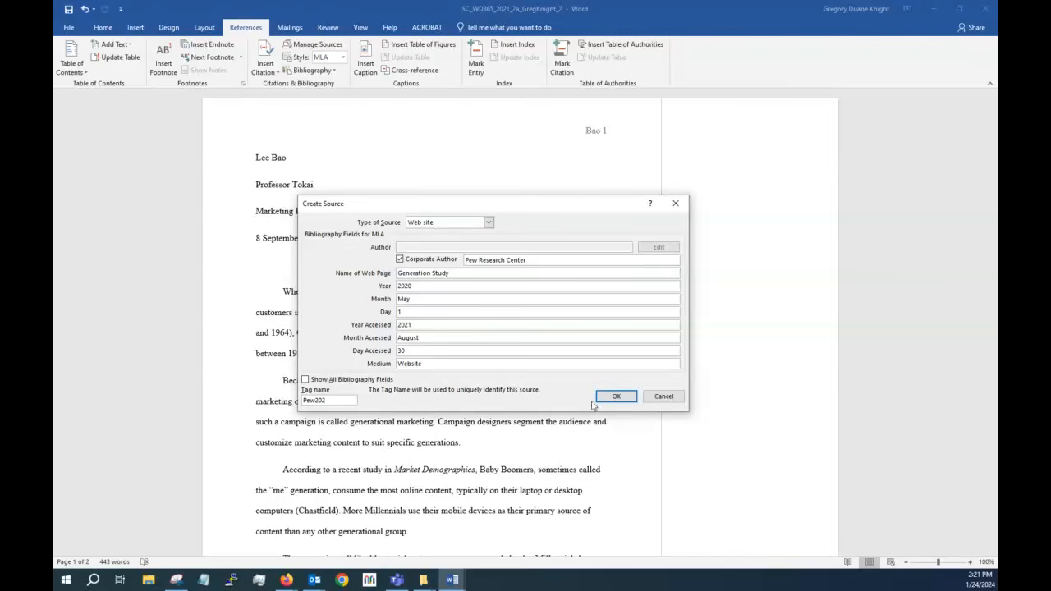
pyautogui.click(615, 396)
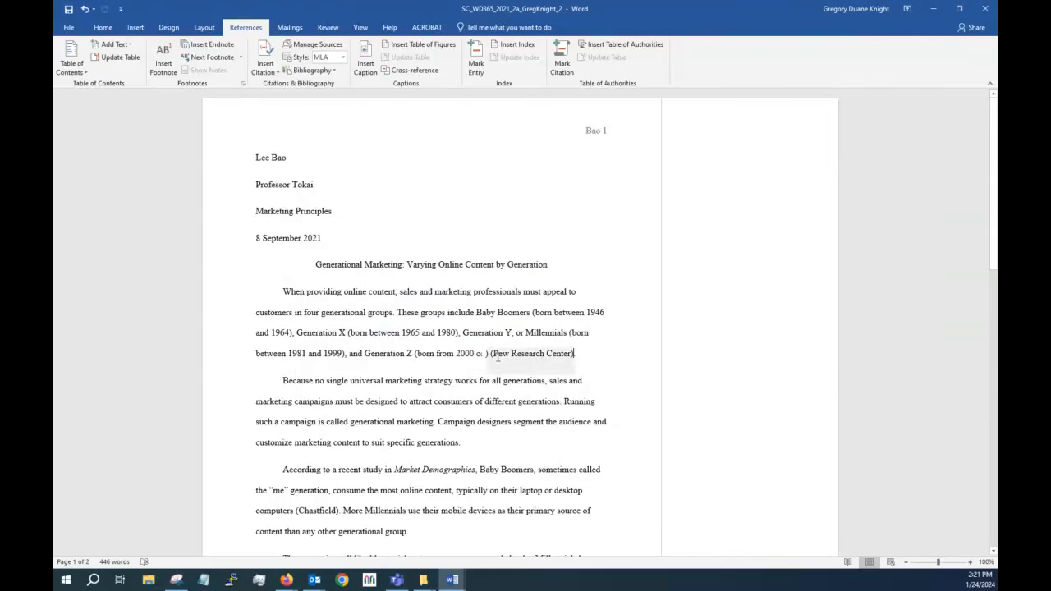
pyautogui.write('.')
# Step: Insert a citation to the existing source "Bridging the Generational Content Gap" before the period ending the second body paragraph
pyautogui.scroll(-1, 622, 341)
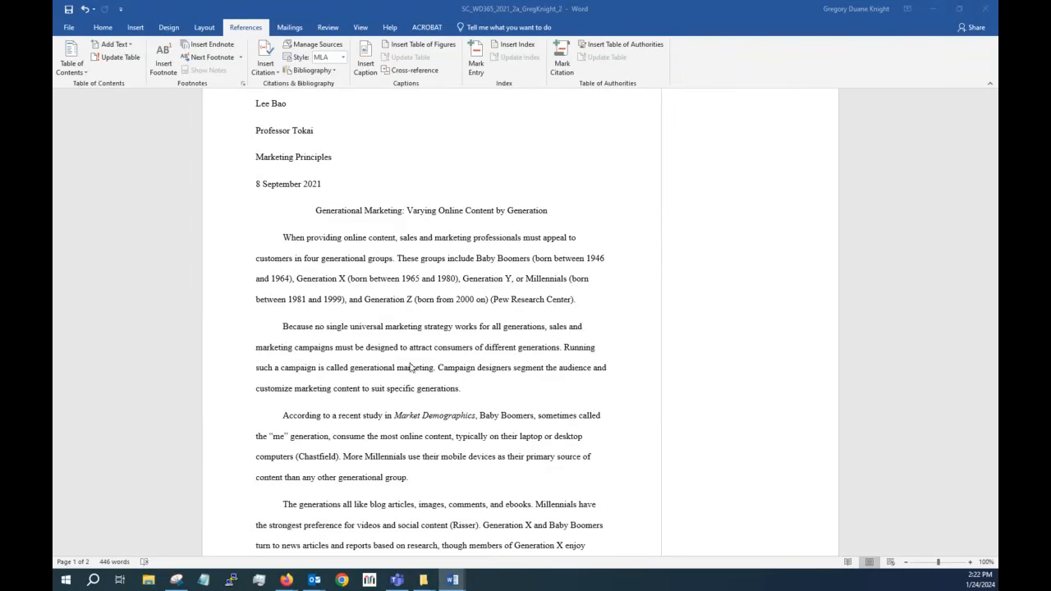
pyautogui.click(438, 369)
pyautogui.moveTo(438, 369); pyautogui.dragTo(475, 387)
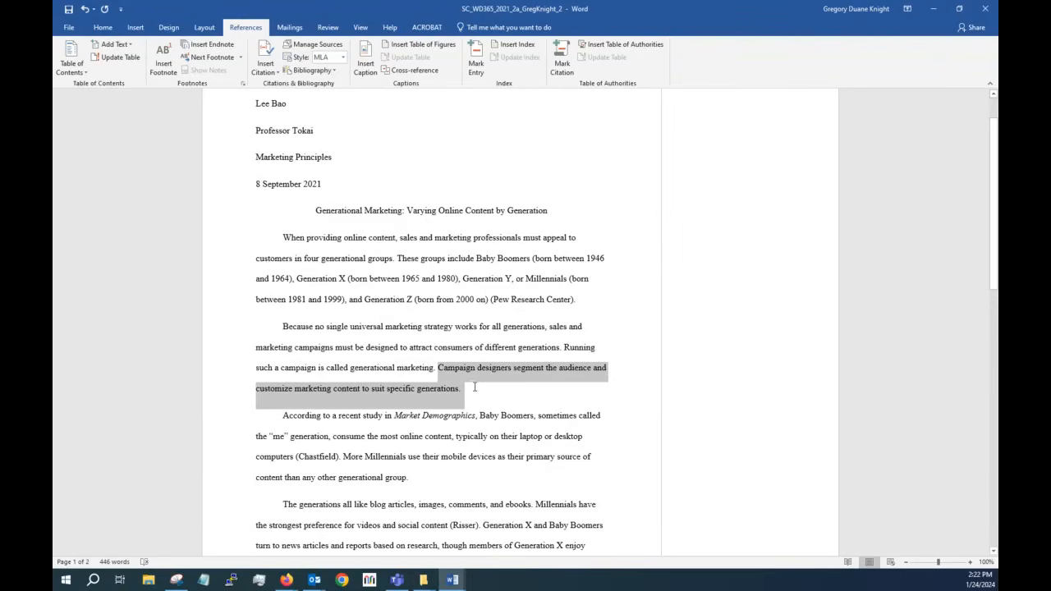
pyautogui.click(458, 392)
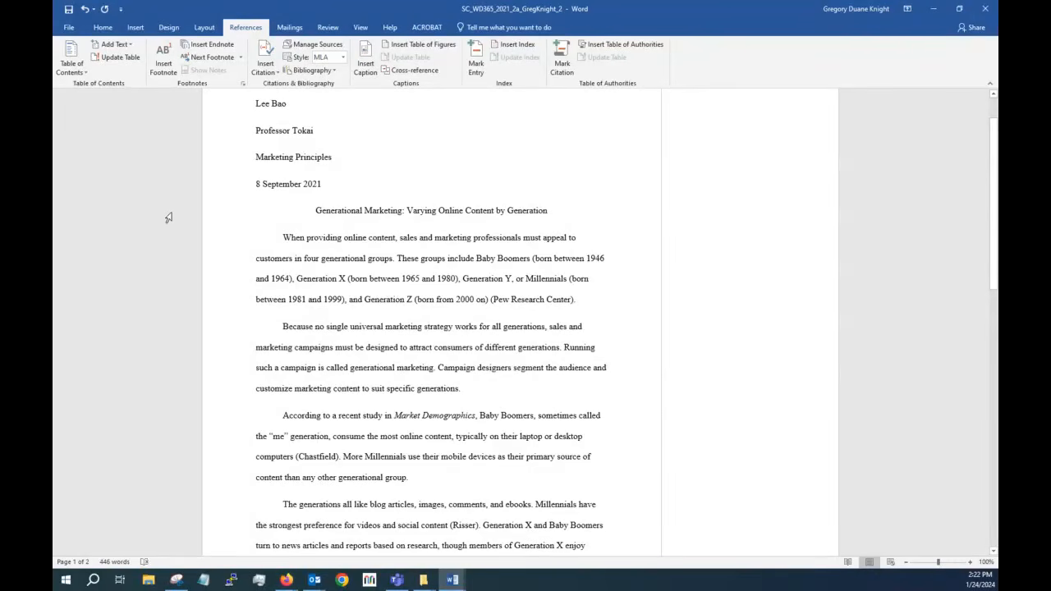
pyautogui.click(271, 70)
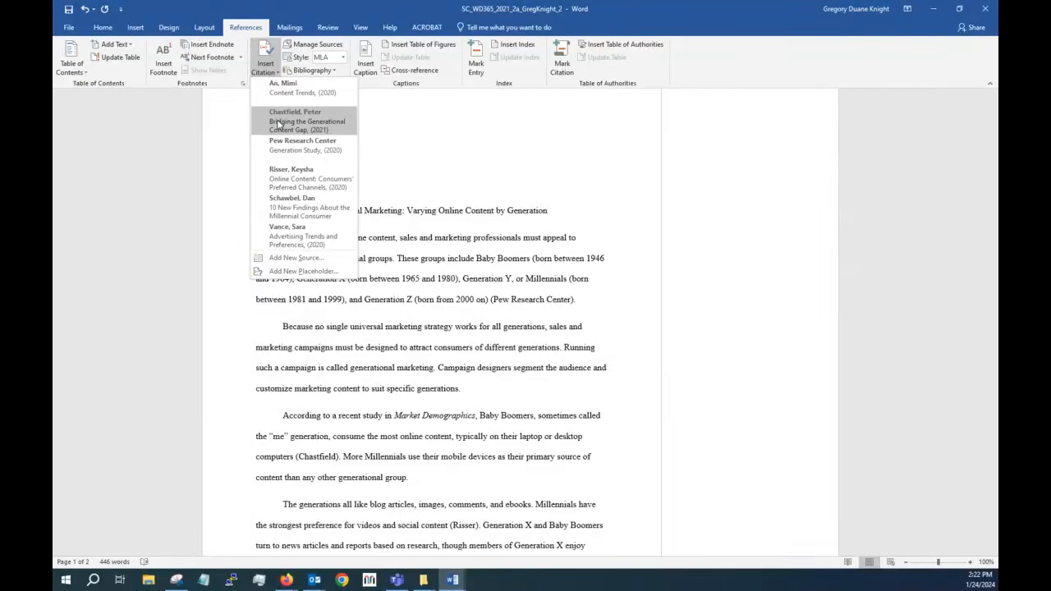
pyautogui.click(278, 124)
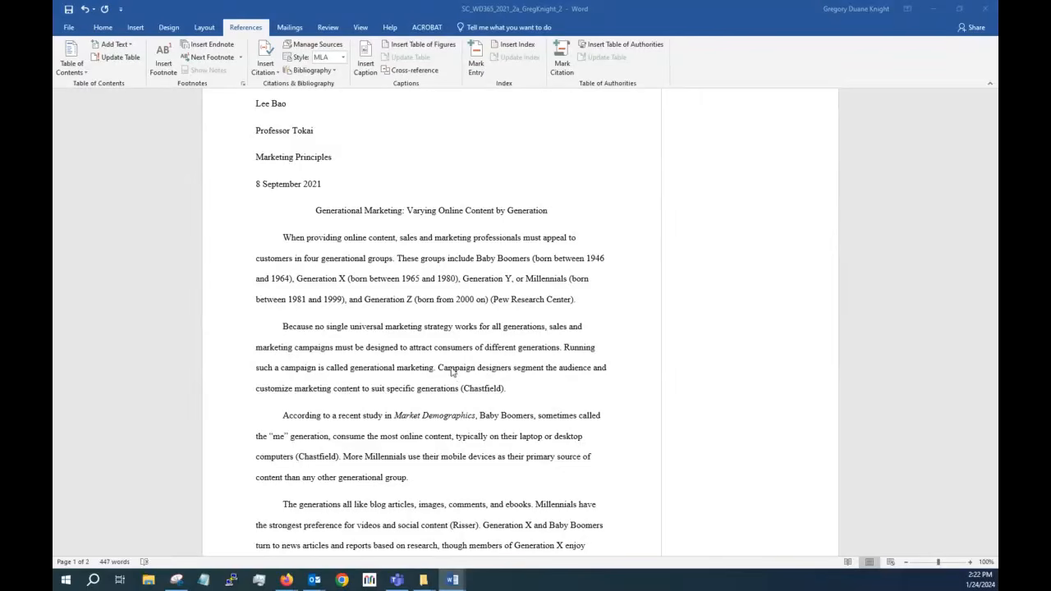
# Step: Replace "customize" in the last sentence of the second body paragraph with its synonym "tailor"
pyautogui.doubleClick(276, 390)
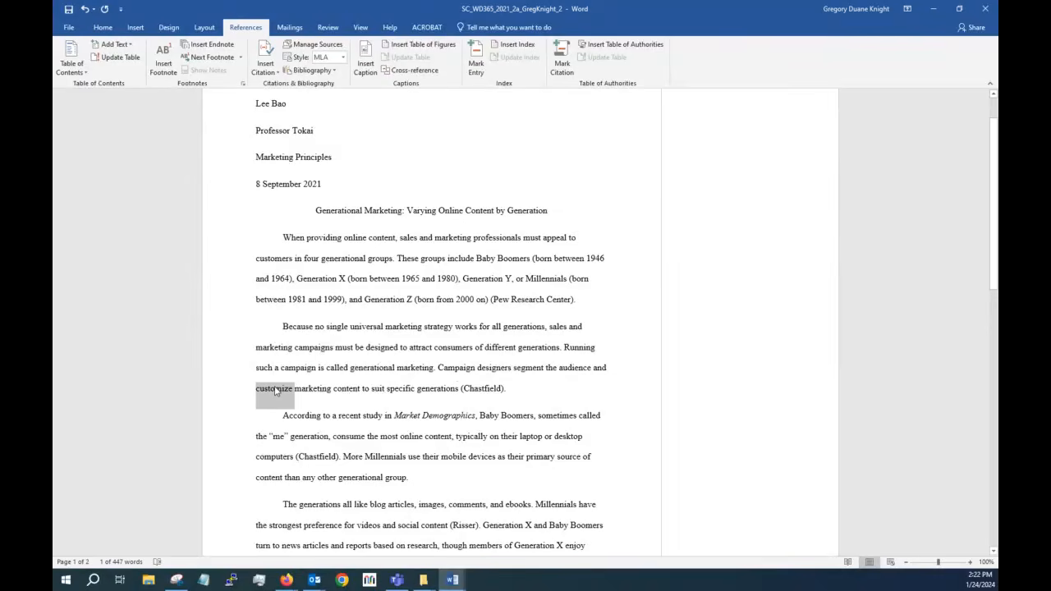
pyautogui.rightClick(276, 391)
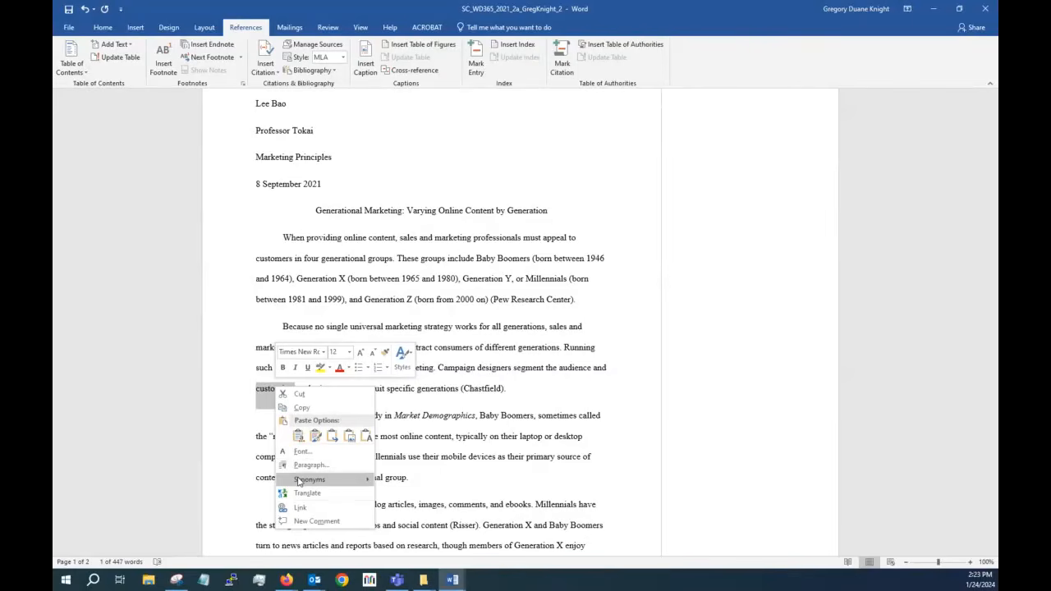
pyautogui.moveTo(300, 480)
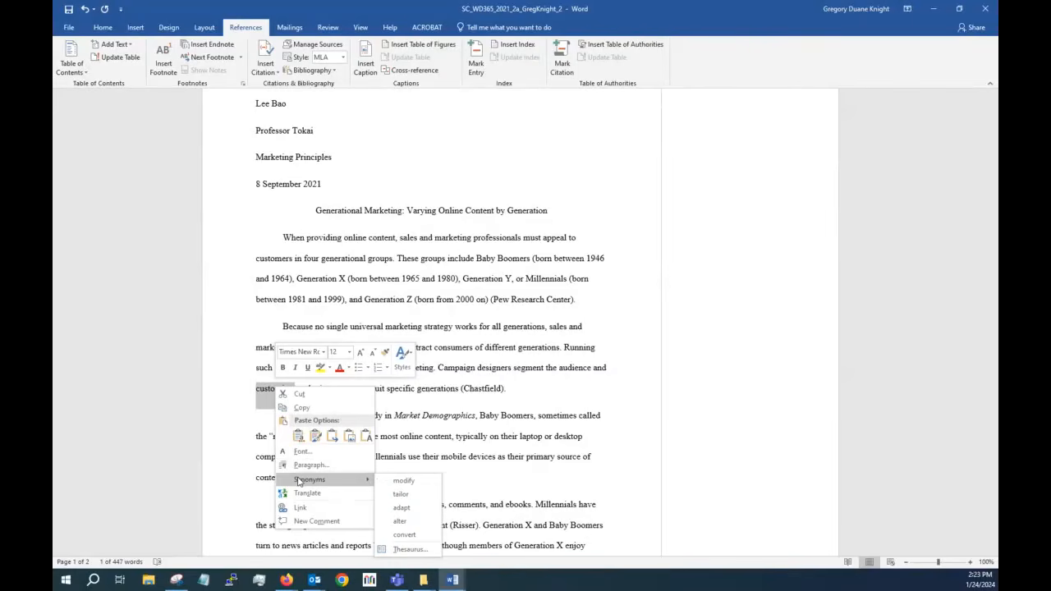
pyautogui.click(402, 495)
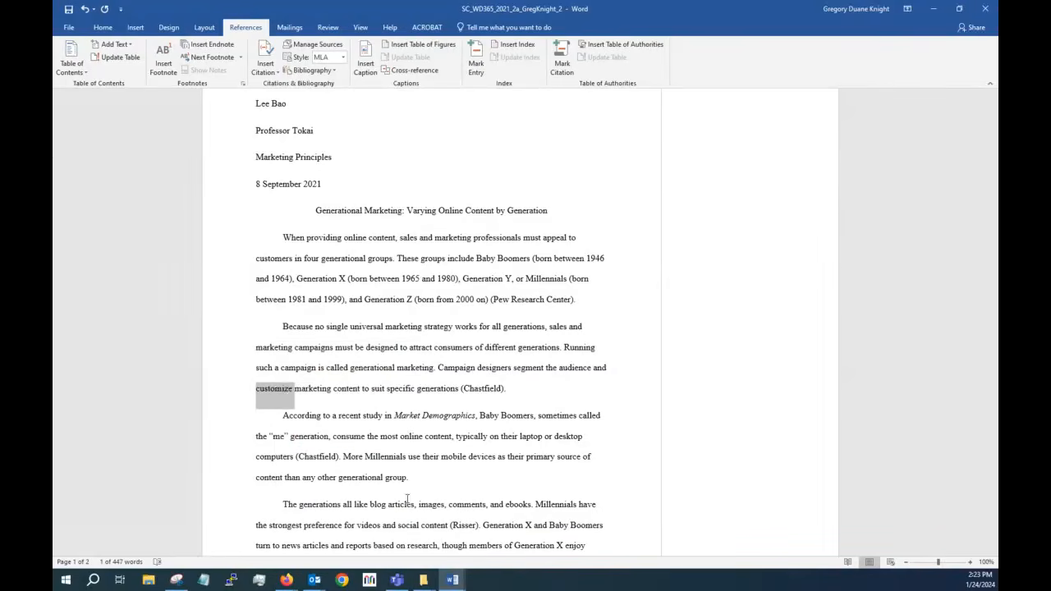
pyautogui.click(528, 386)
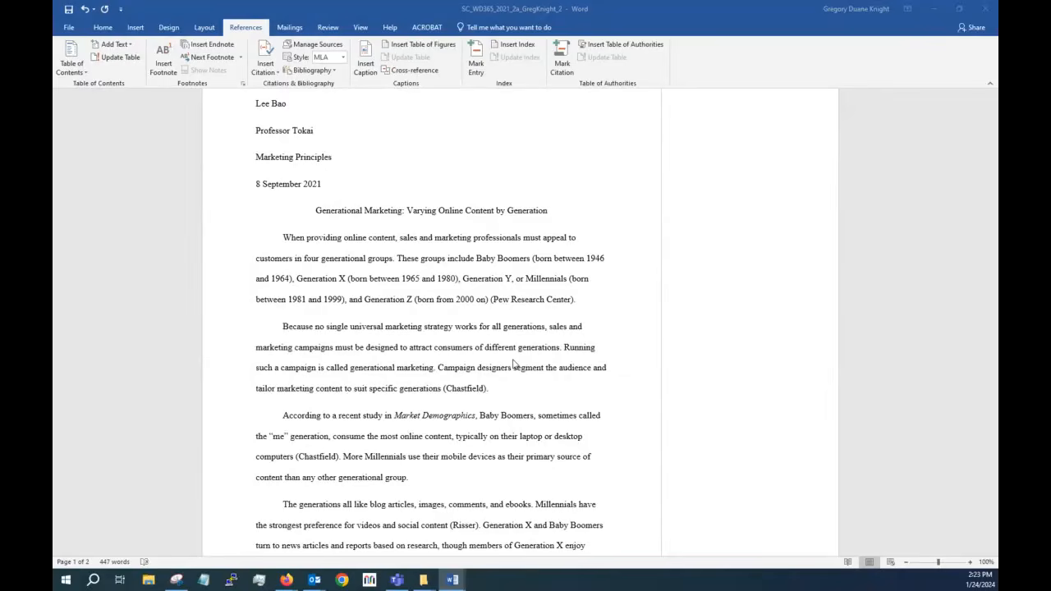
# Step: Set the day accessed to 2 for the cited source "Online Content: Consumers' Preferred Channels" in the fourth body paragraph
pyautogui.scroll(2, 388, 308)
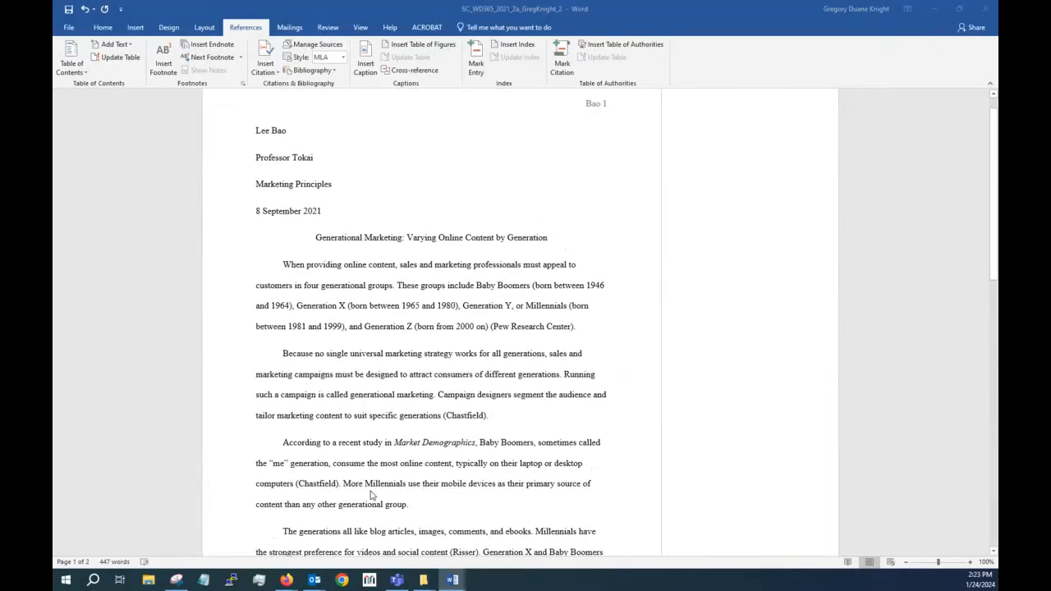
pyautogui.scroll(-3, 378, 476)
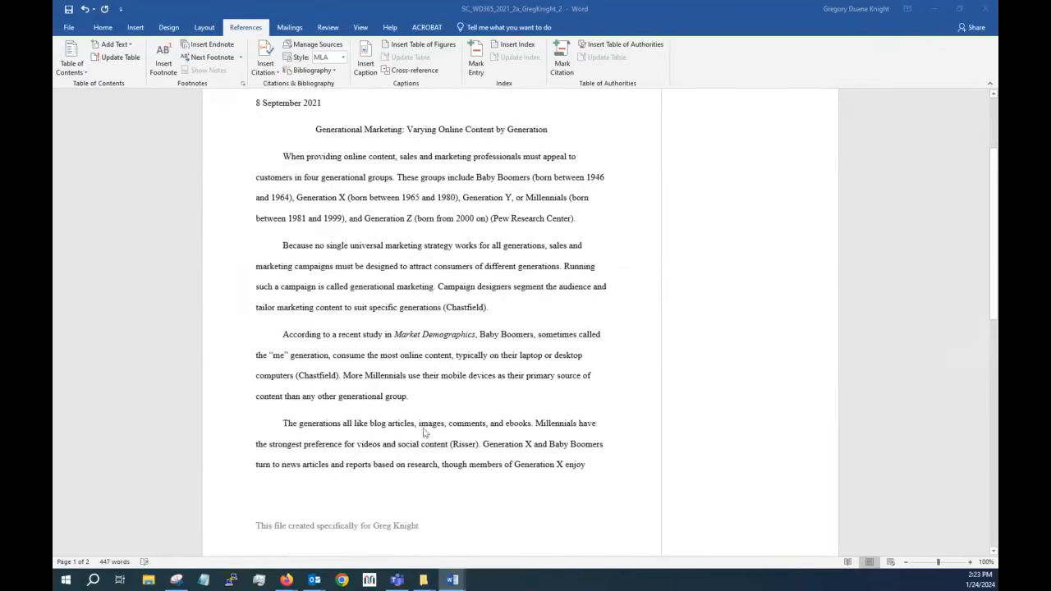
pyautogui.scroll(-6, 427, 433)
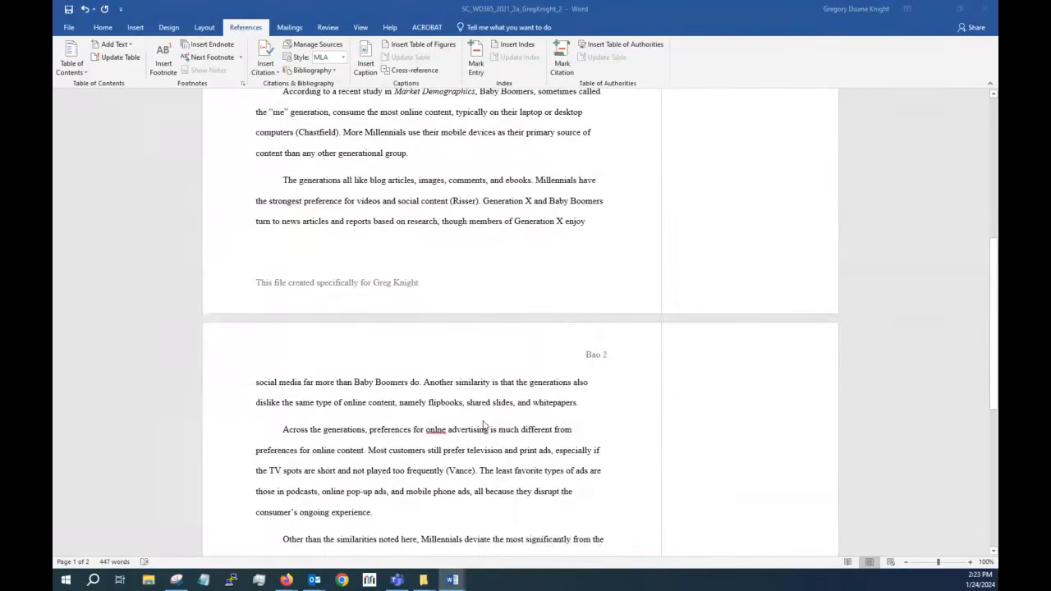
pyautogui.doubleClick(463, 201)
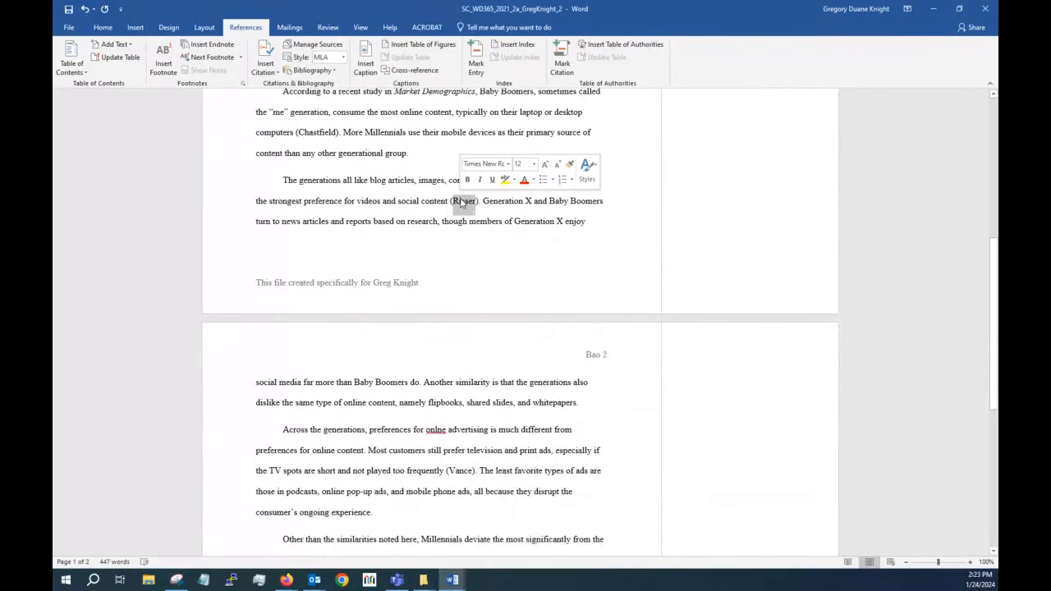
pyautogui.click(462, 203)
pyautogui.rightClick(460, 202)
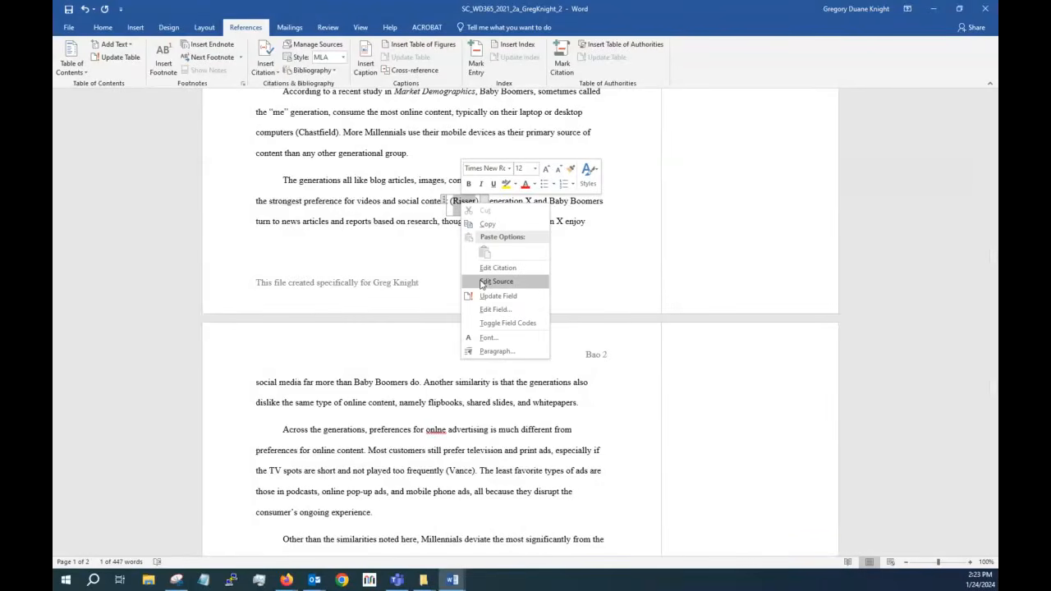
pyautogui.click(485, 281)
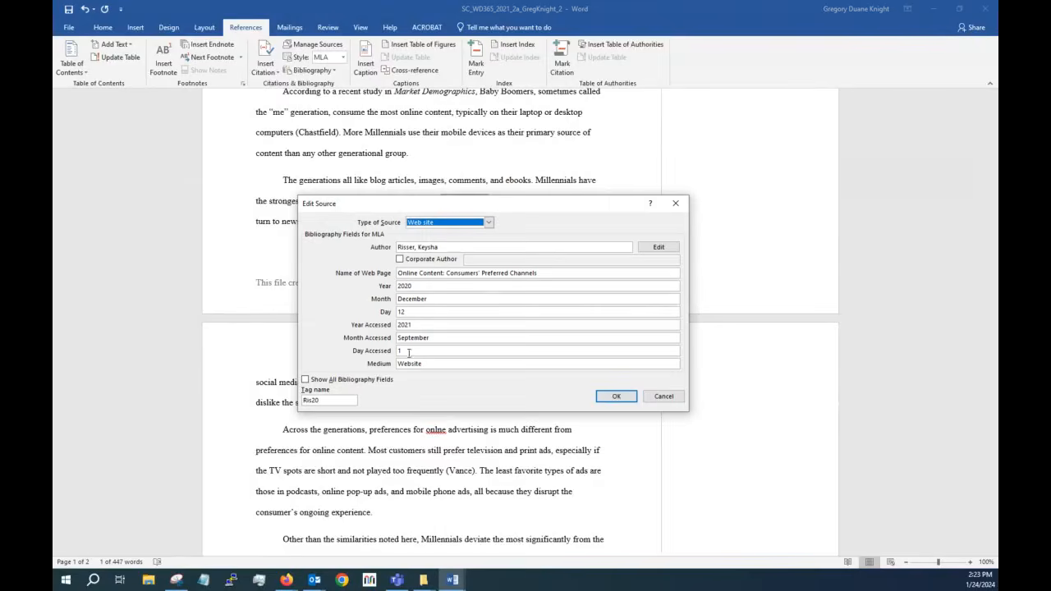
pyautogui.click(409, 351)
pyautogui.press('BackSpace')
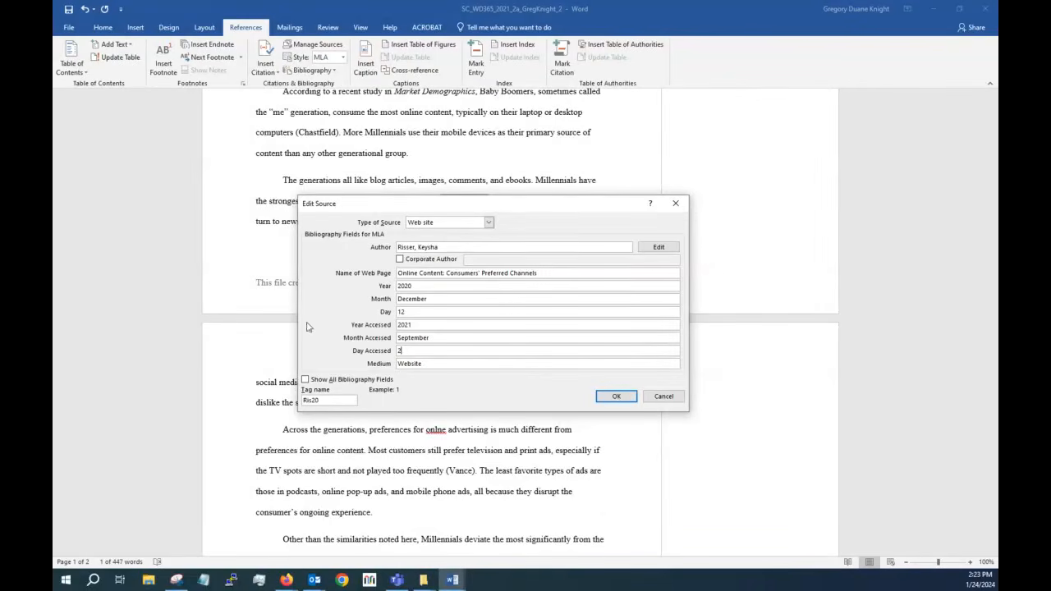
pyautogui.click(616, 398)
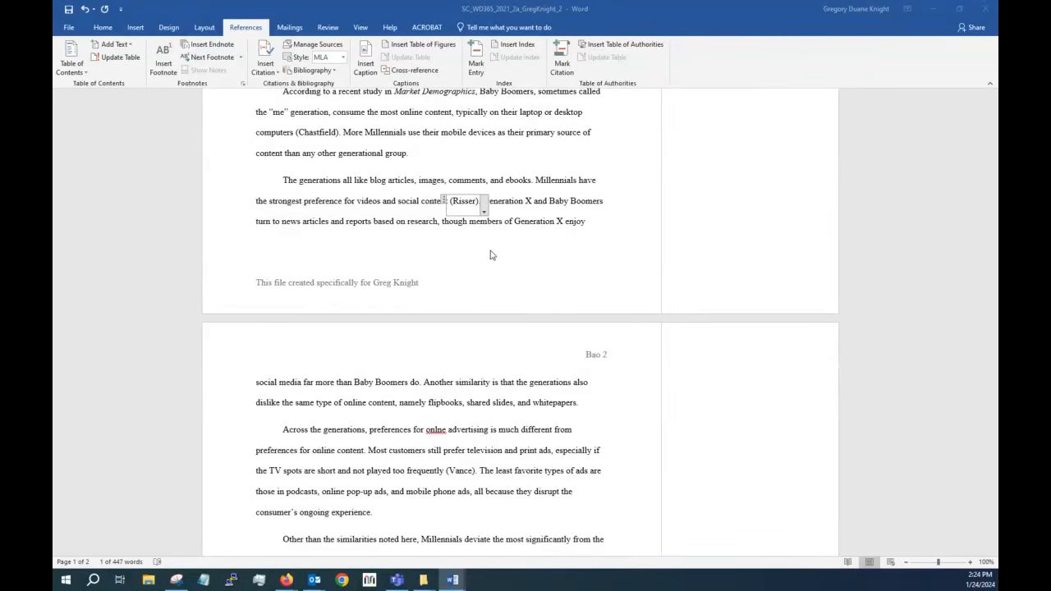
# Step: Place the insertion point before the period ending the fourth body paragraph, after "whitepapers"
pyautogui.click(432, 393)
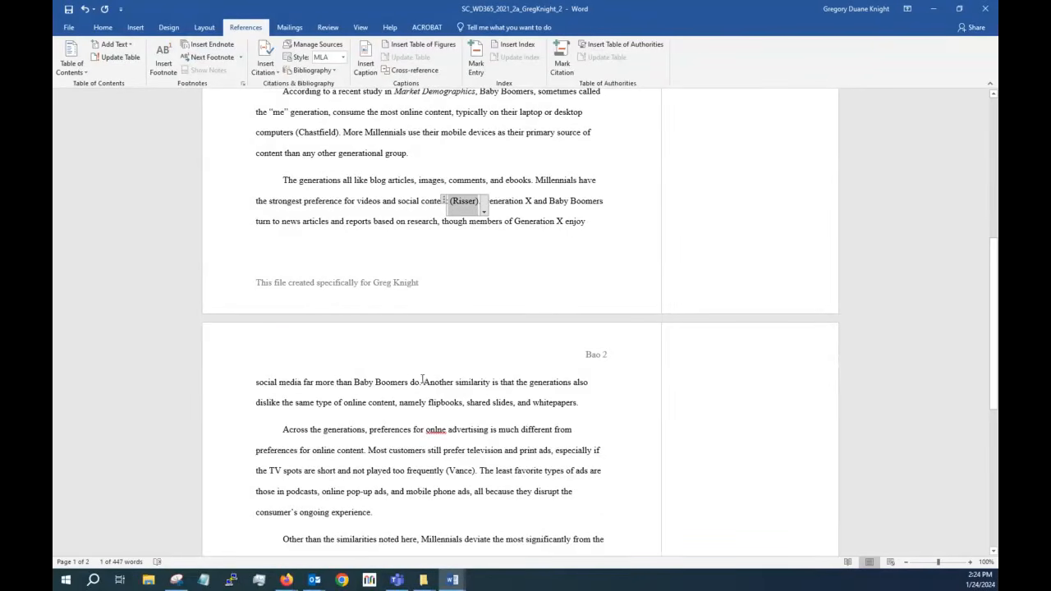
pyautogui.click(423, 382)
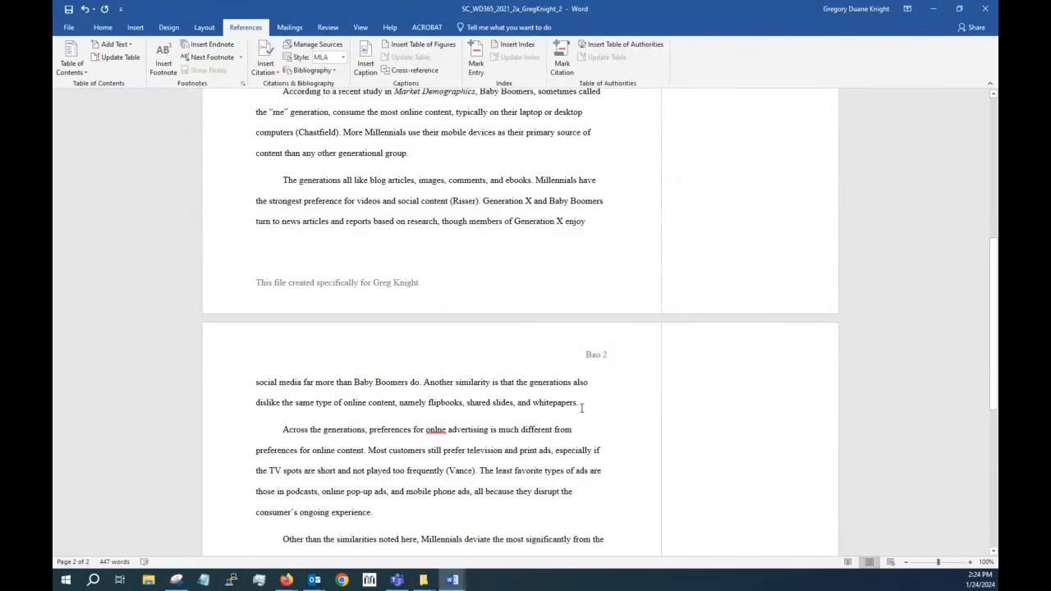
pyautogui.click(576, 404)
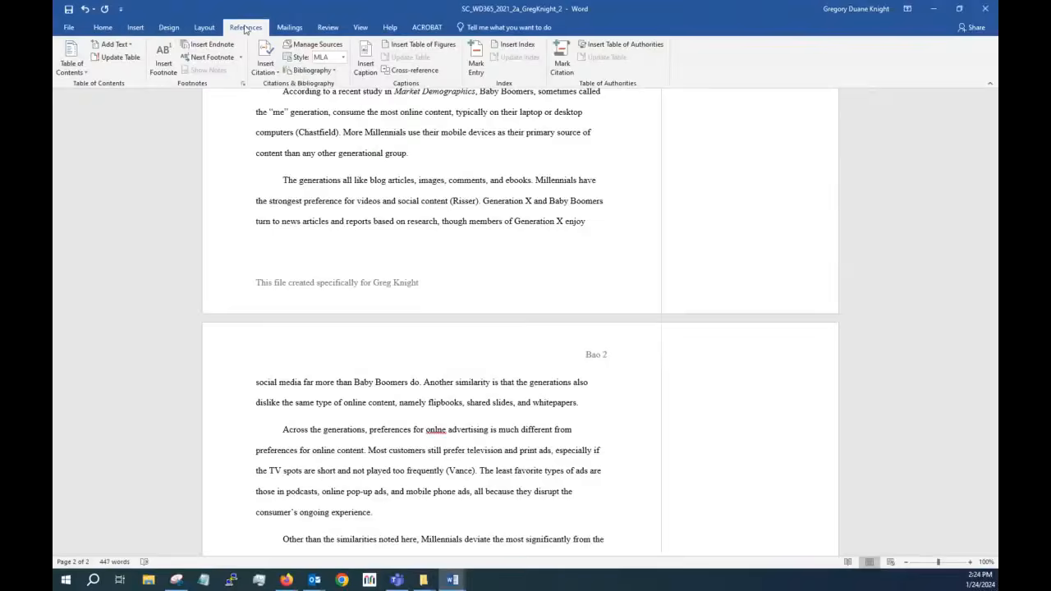
pyautogui.click(269, 65)
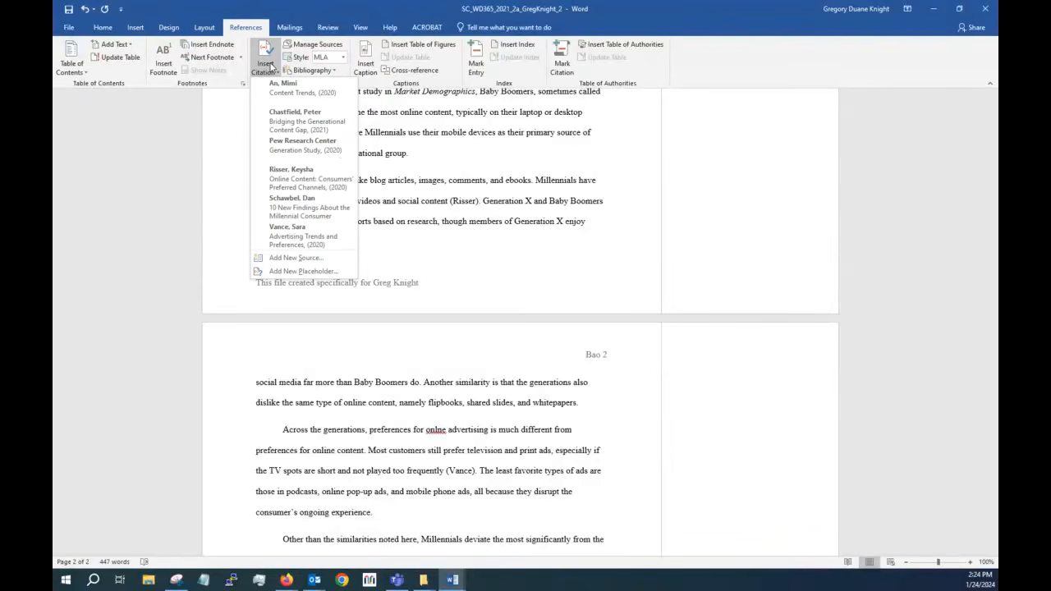
pyautogui.click(273, 257)
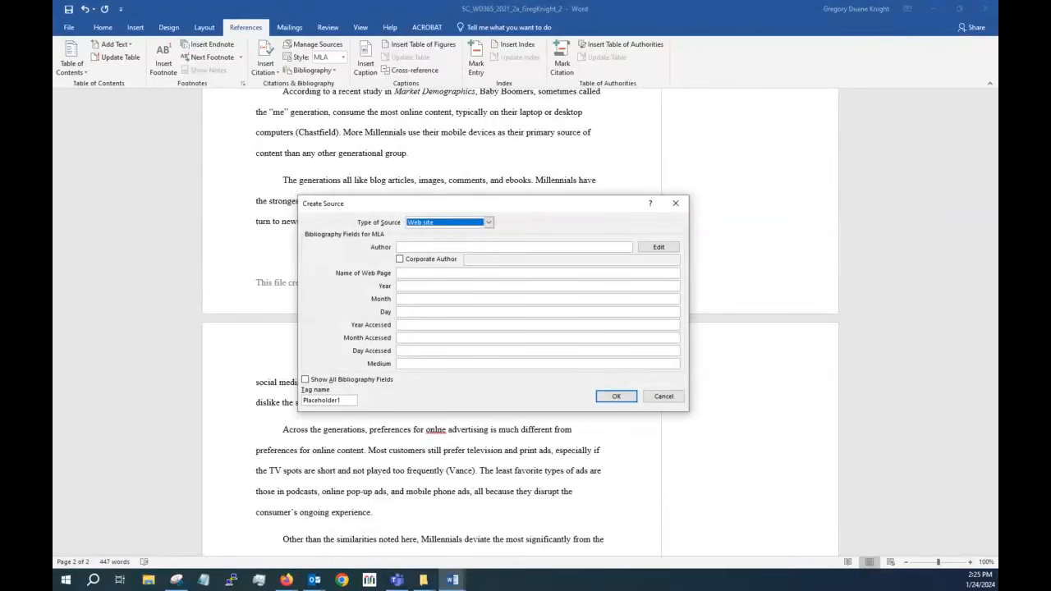
pyautogui.click(663, 396)
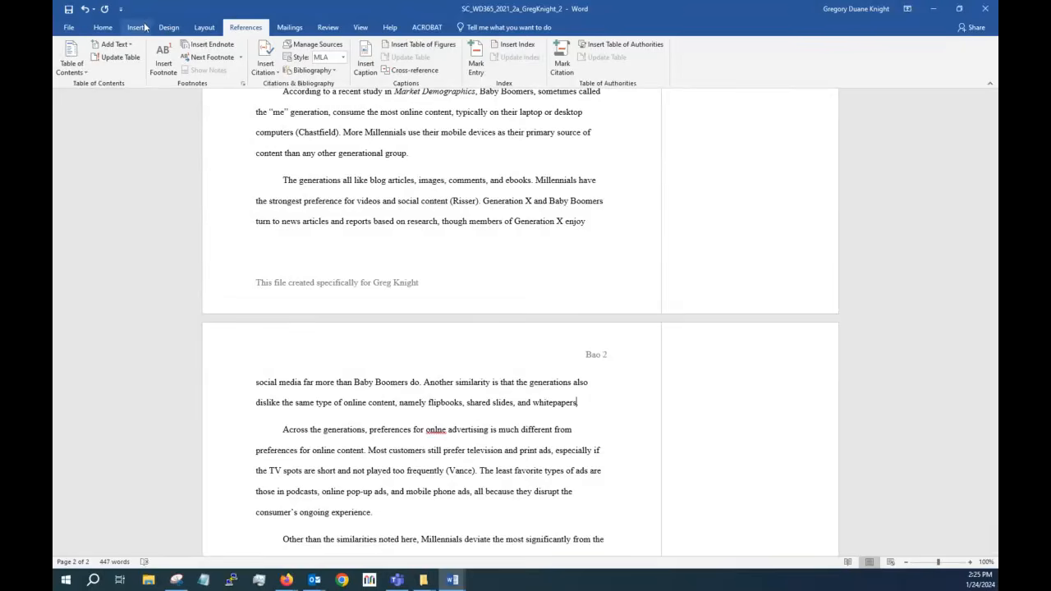
# Step: Create a new citation source of type Article in a Periodical and enter the author's name, last name first
pyautogui.click(265, 62)
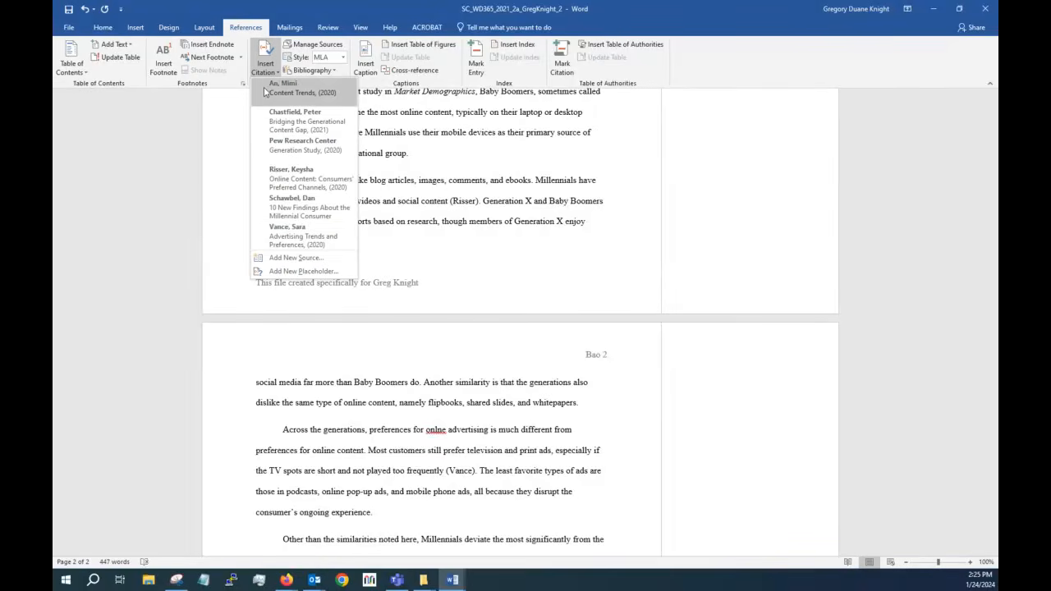
pyautogui.click(264, 257)
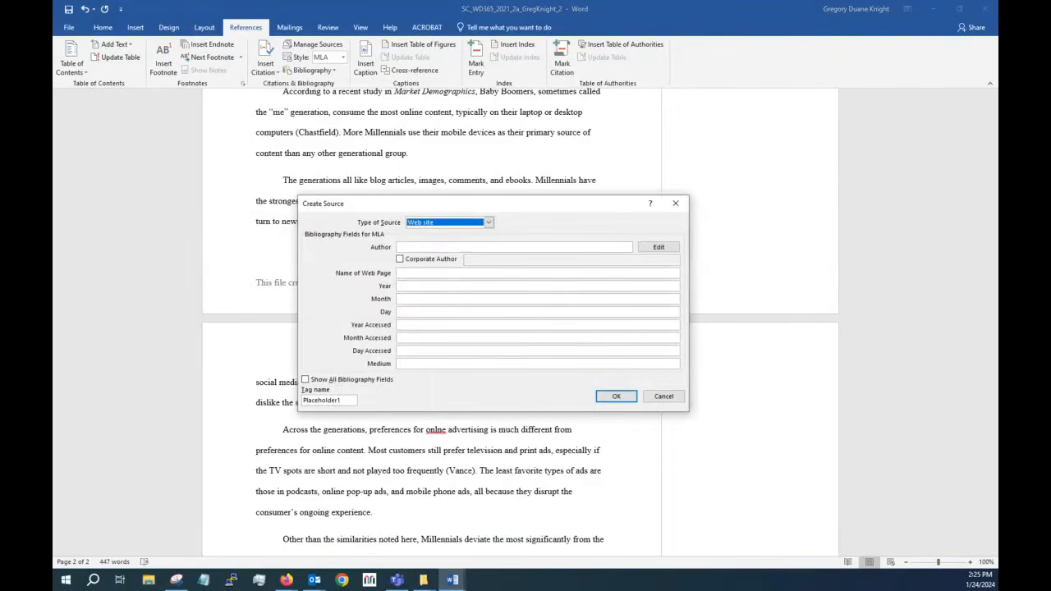
pyautogui.click(488, 223)
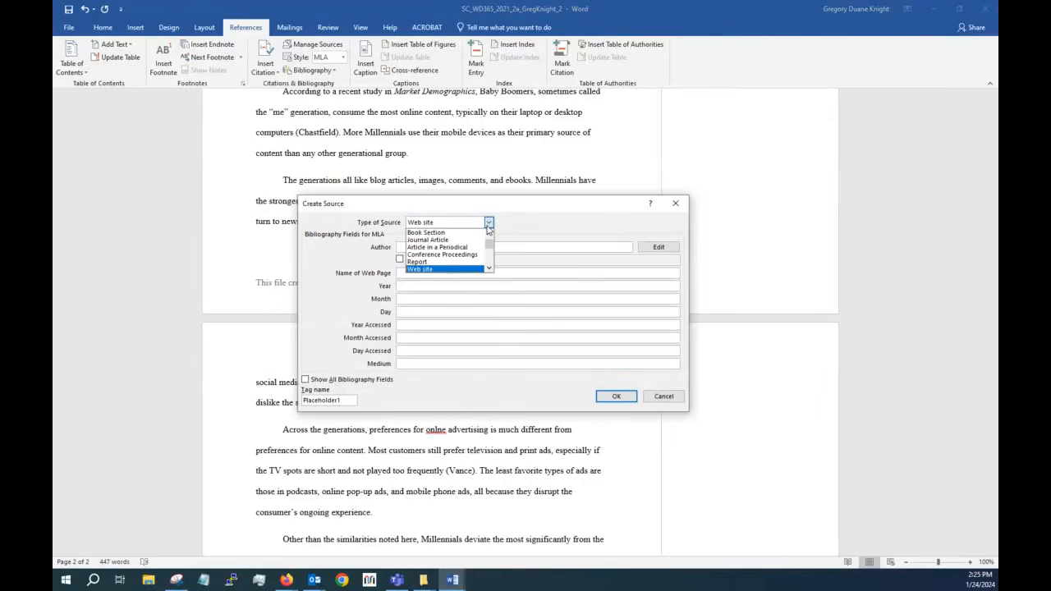
pyautogui.click(426, 247)
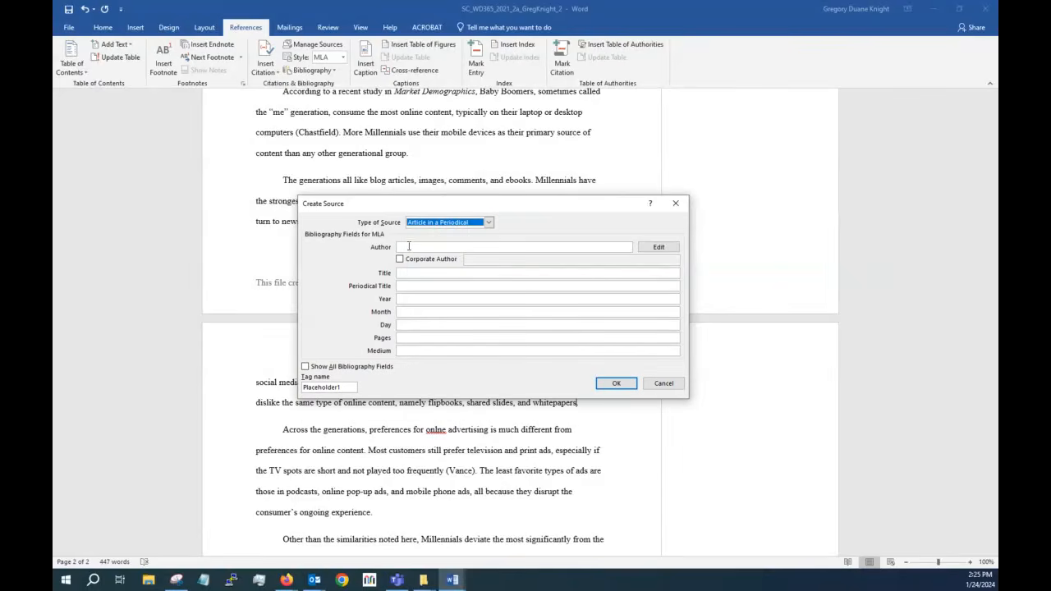
pyautogui.click(408, 246)
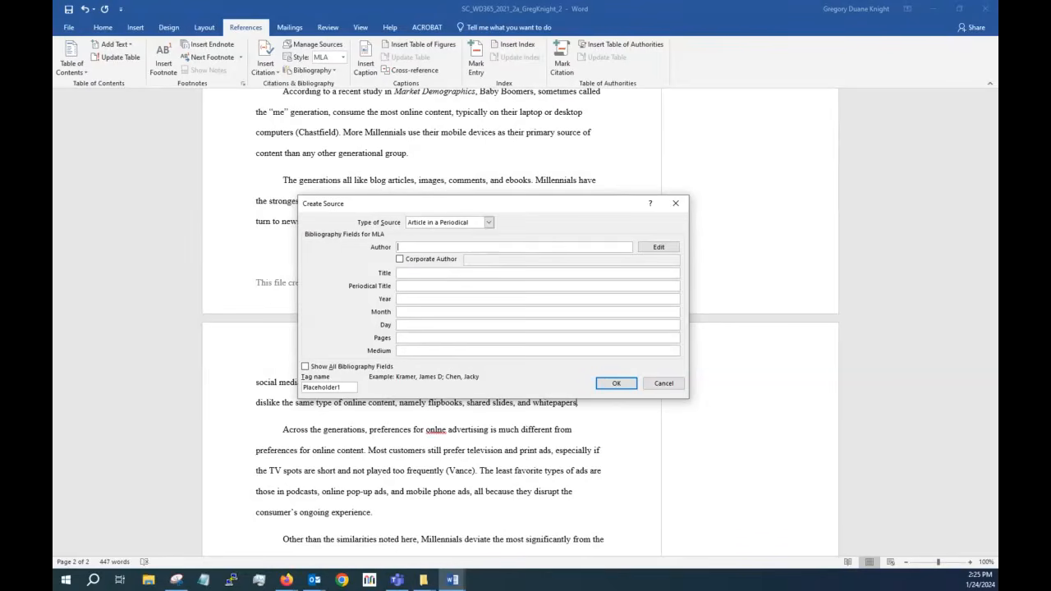
pyautogui.write('Rivera, Pedro')
pyautogui.press('Tab')
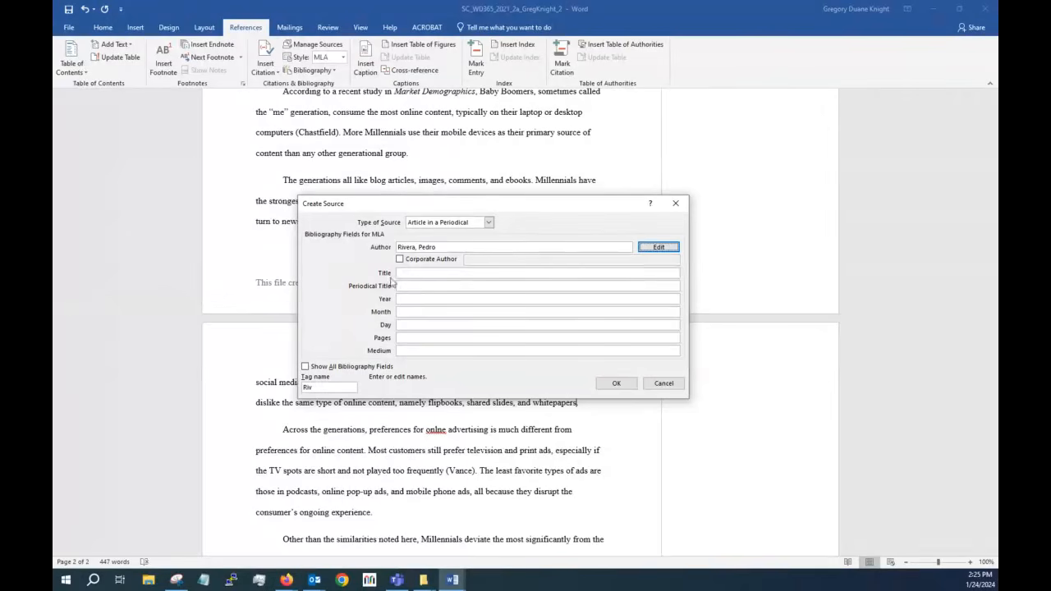
# Step: Set the source's title to "Generation Gaps" and its periodical title to "Market Analysis"
pyautogui.click(405, 276)
pyautogui.write('G')
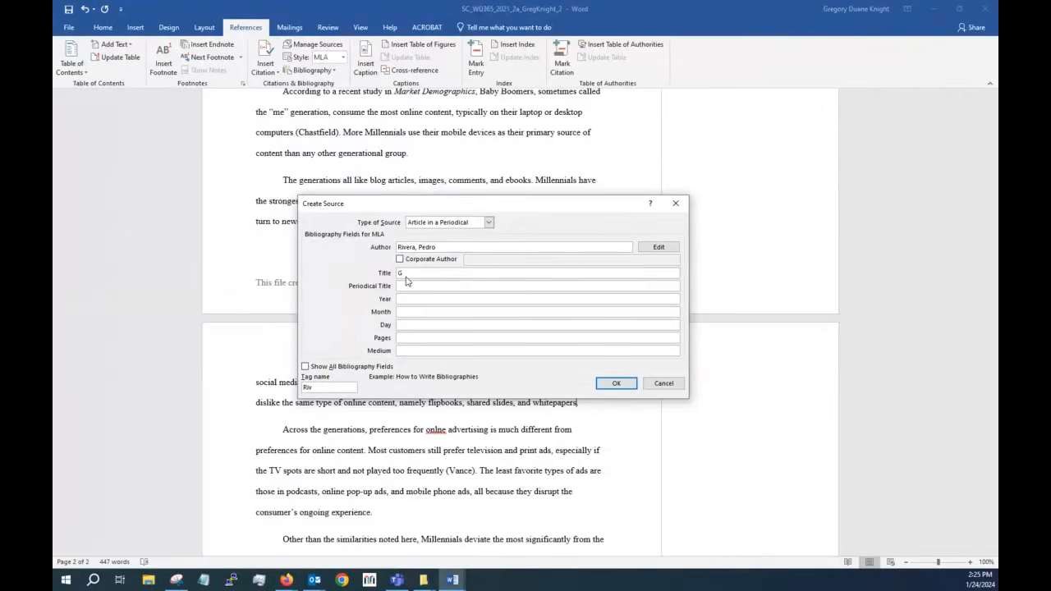
pyautogui.write('eneration Gaps')
pyautogui.press('Tab')
pyautogui.write('Market Analysis')
pyautogui.press('Tab')
# Step: Date the source 2020, June, 5 with pages 20 and medium Print, and insert its citation
pyautogui.write('2020')
pyautogui.press('Tab')
pyautogui.write('June')
pyautogui.press('Tab')
pyautogui.write('5')
pyautogui.press('Tab')
pyautogui.write('20')
pyautogui.press('Tab')
pyautogui.write('Print')
pyautogui.click(624, 384)
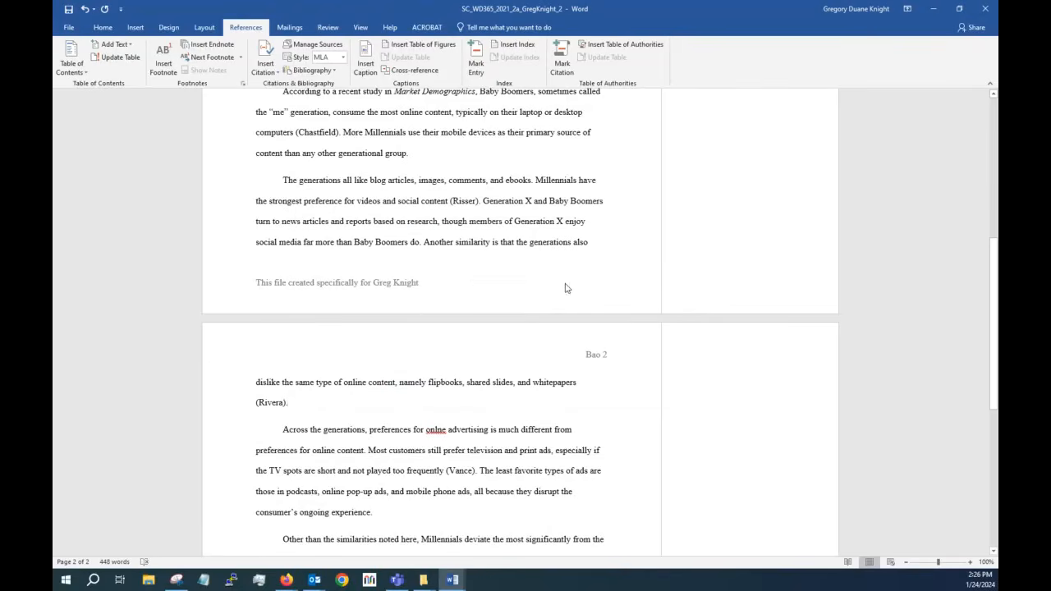
# Step: Try adding page number 12 to the source "Advertising Trends and Preferences" cited in the fifth body paragraph, and undo the edit
pyautogui.click(265, 406)
pyautogui.scroll(-3, 265, 406)
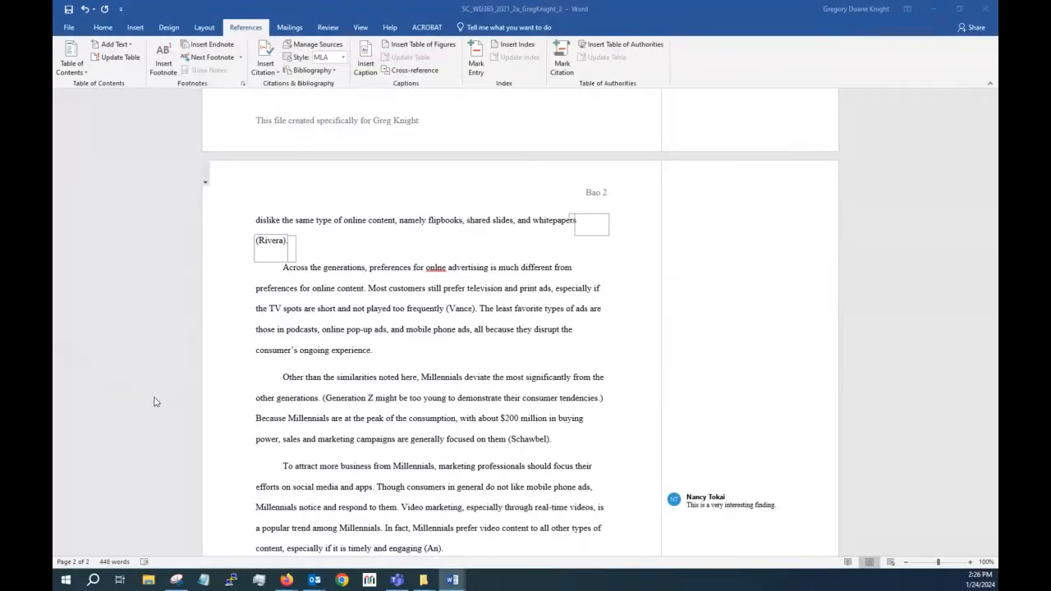
pyautogui.scroll(-3, 465, 408)
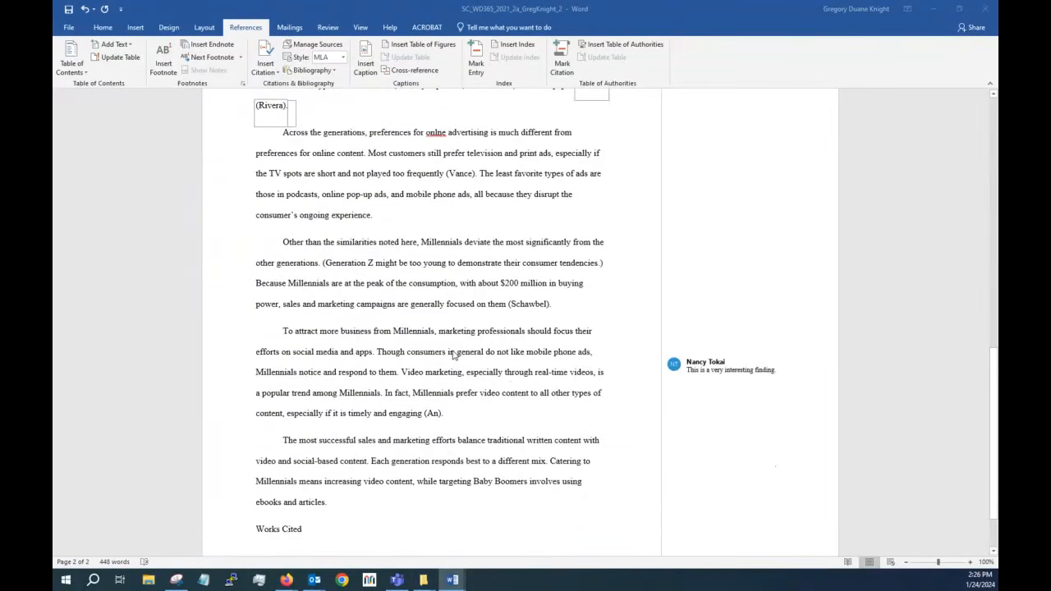
pyautogui.click(453, 173)
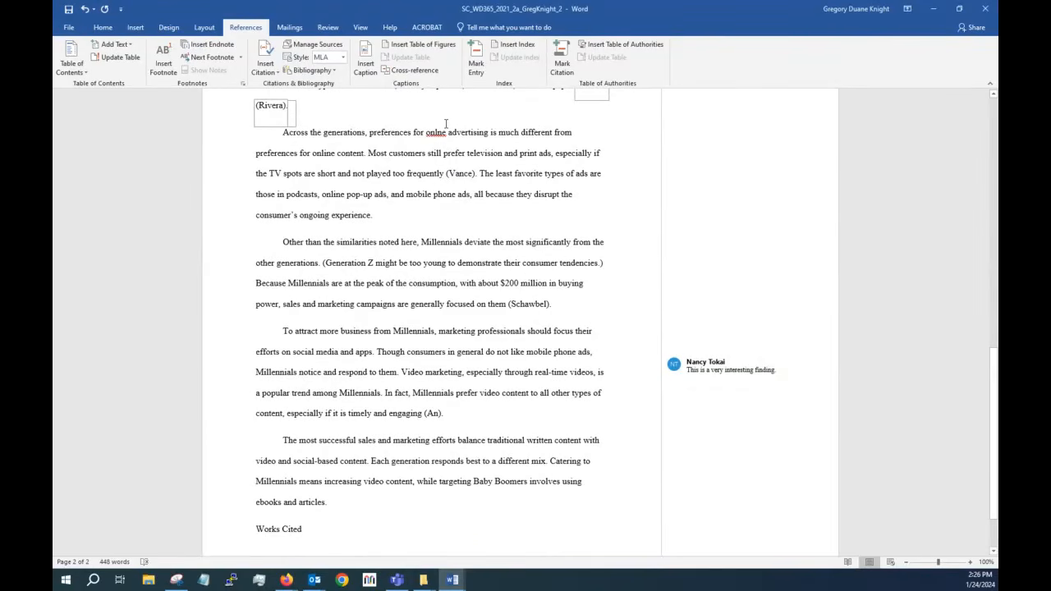
pyautogui.click(461, 174)
pyautogui.rightClick(461, 174)
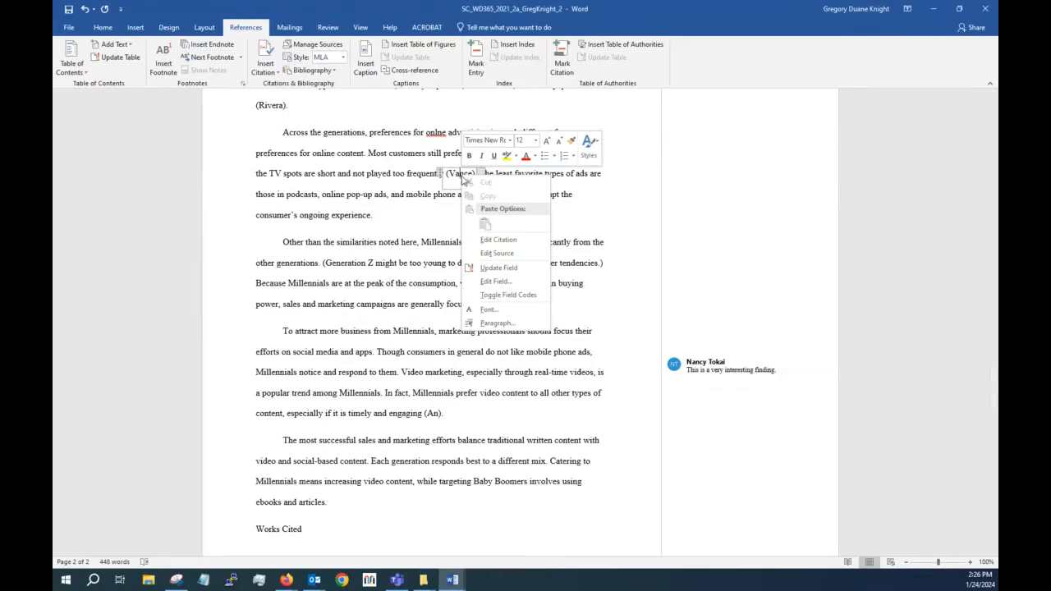
pyautogui.click(485, 254)
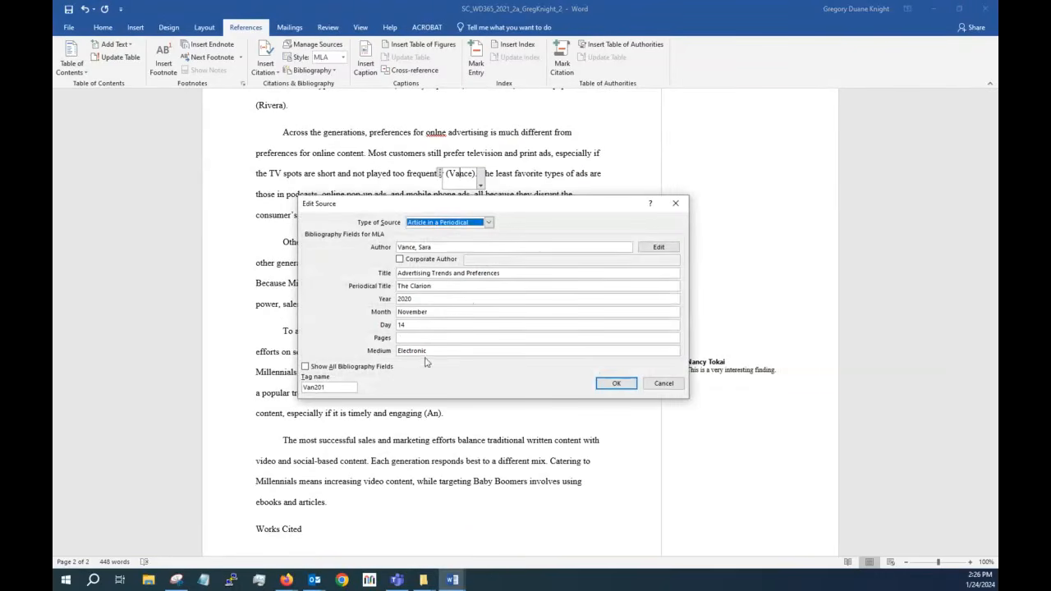
pyautogui.click(443, 338)
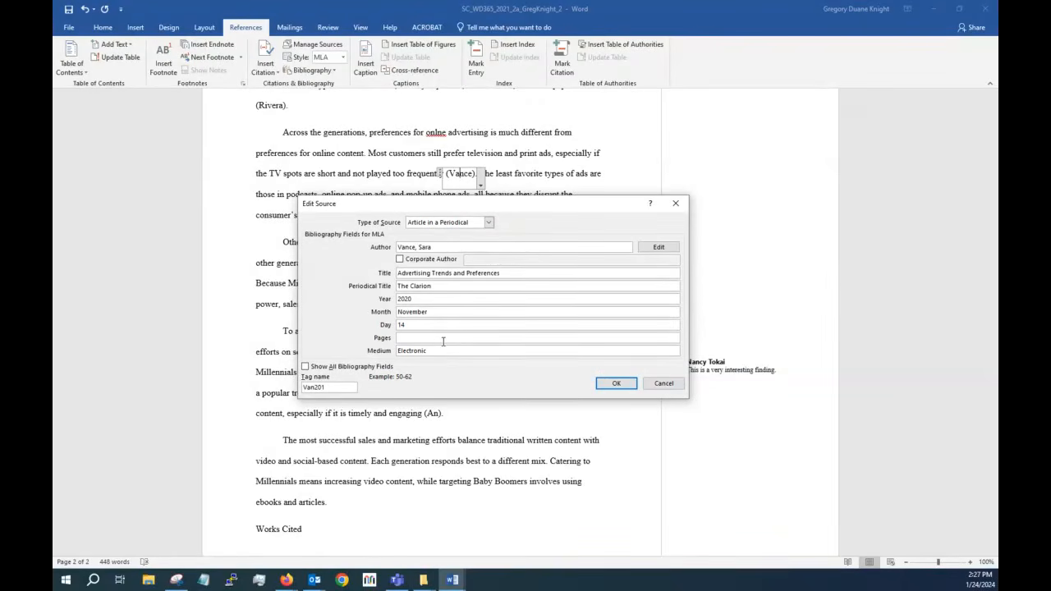
pyautogui.write('12')
pyautogui.click(612, 383)
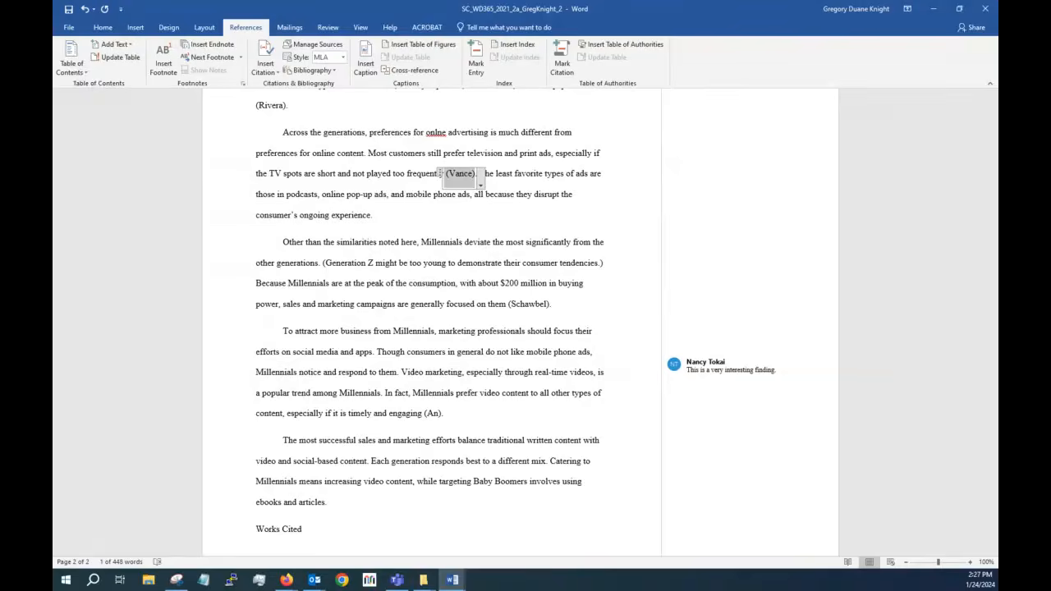
pyautogui.click(85, 10)
# Step: Add page number 14 to the in-text citation after "too frequently" in the fifth body paragraph
pyautogui.rightClick(479, 180)
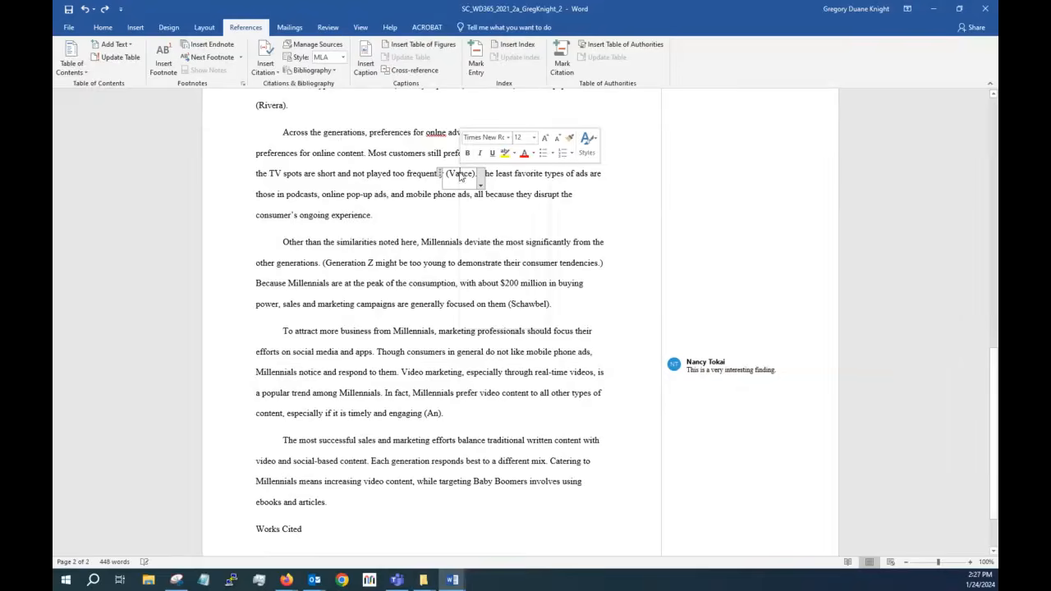
pyautogui.click(496, 237)
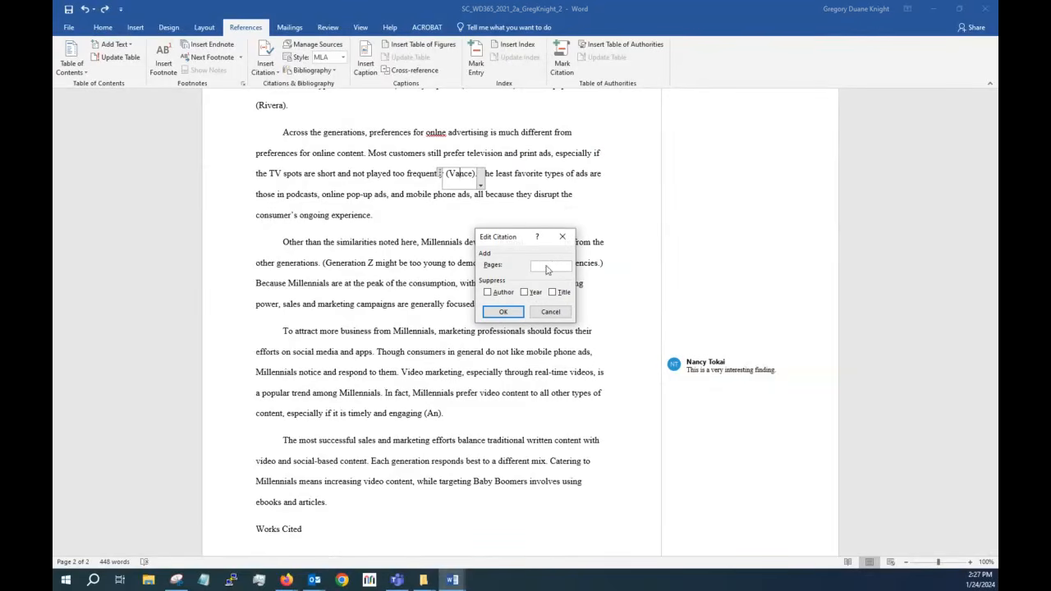
pyautogui.write('14')
pyautogui.click(500, 312)
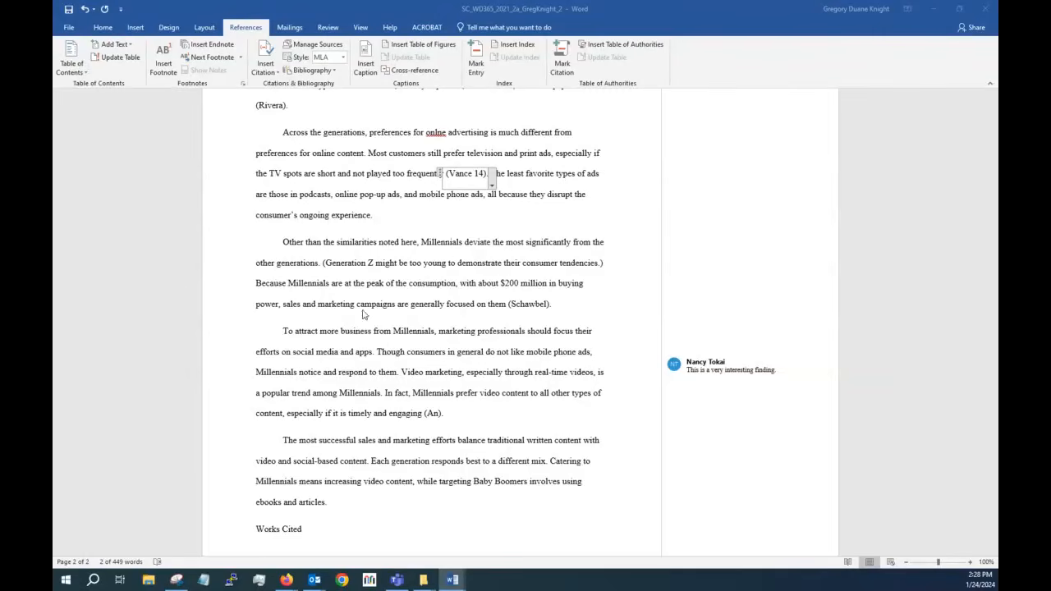
pyautogui.scroll(-2, 400, 325)
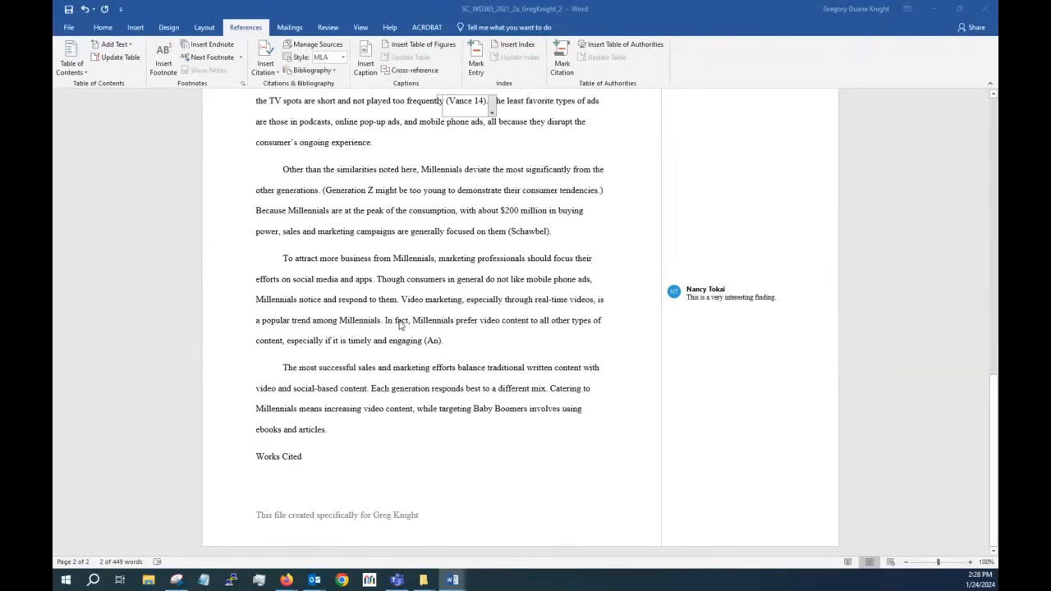
pyautogui.click(333, 431)
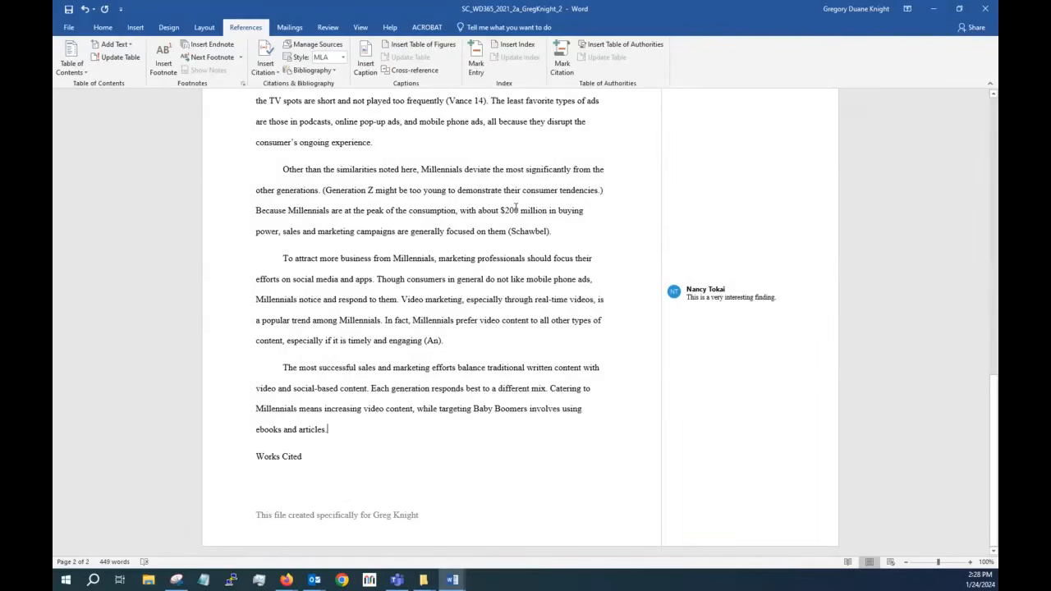
pyautogui.scroll(3, 516, 208)
pyautogui.scroll(-2, 452, 261)
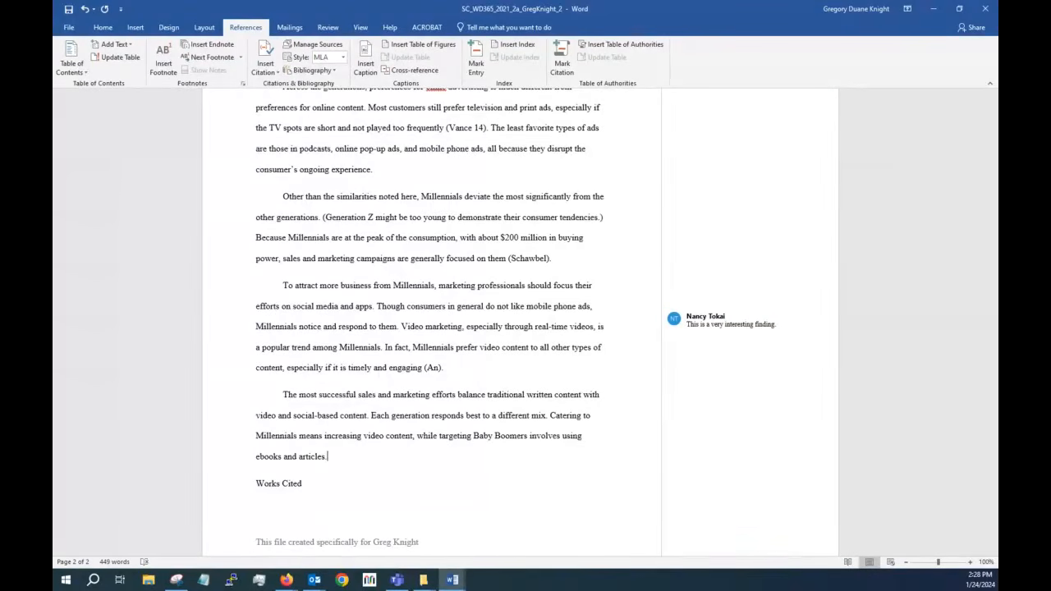
# Step: Insert a footnote after "ongoing experience." in the fifth body paragraph, reading "These ads include banner and display ads."
pyautogui.scroll(6, 361, 203)
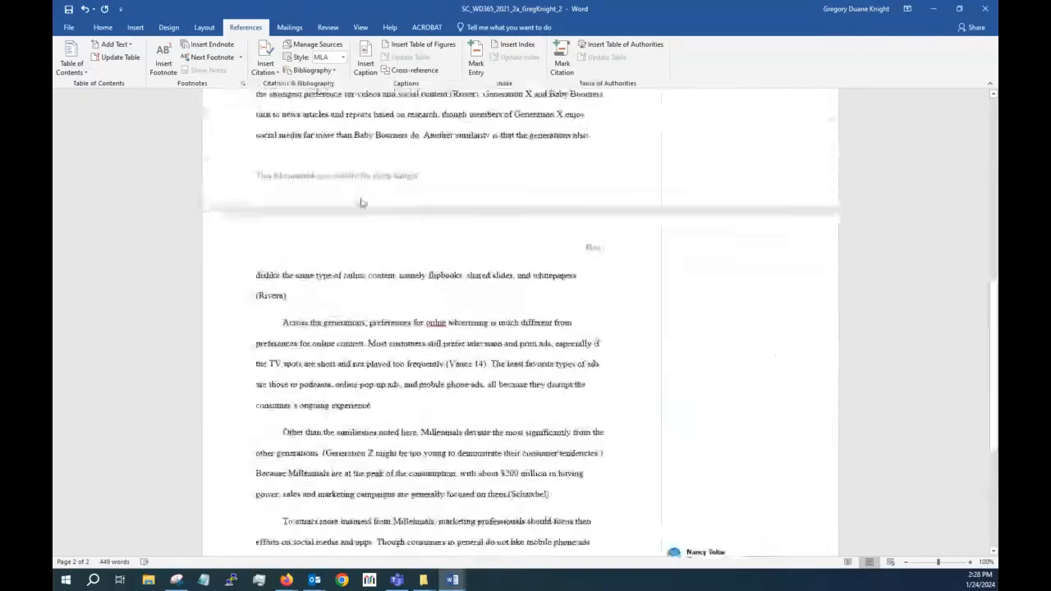
pyautogui.scroll(9, 361, 202)
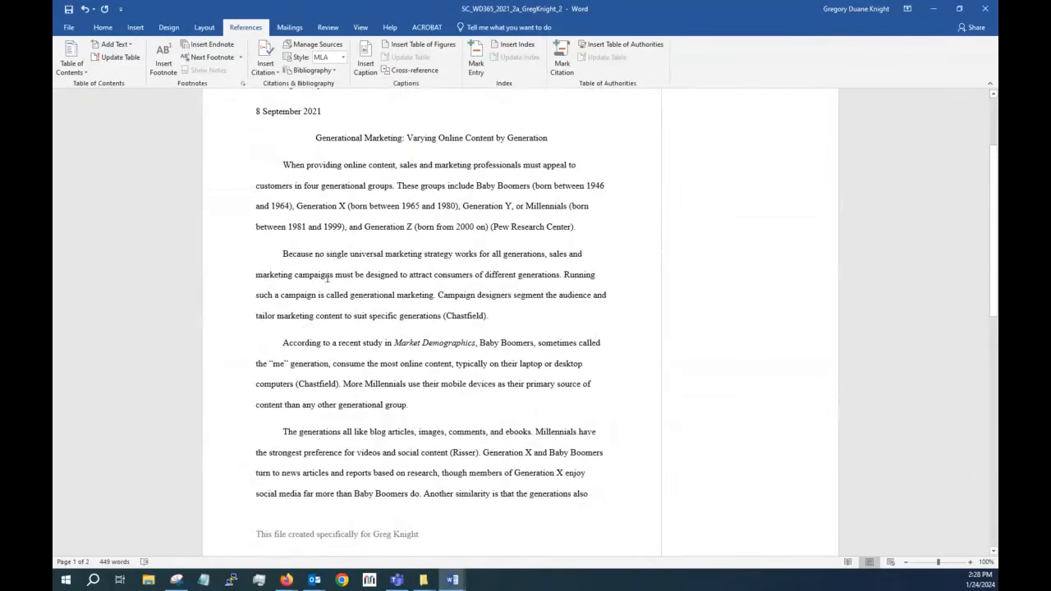
pyautogui.scroll(-3, 354, 426)
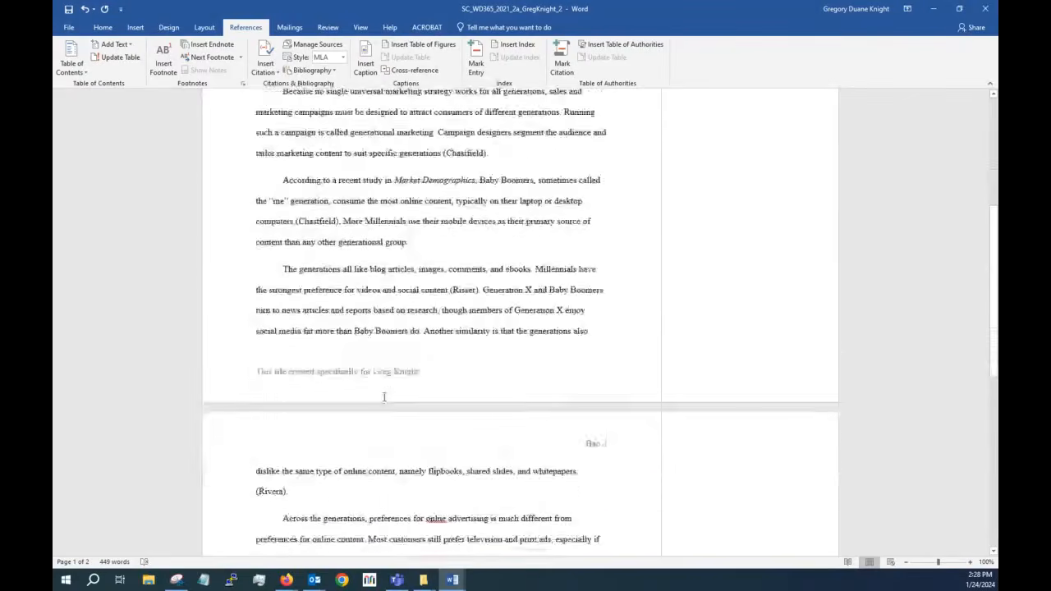
pyautogui.scroll(-5, 355, 409)
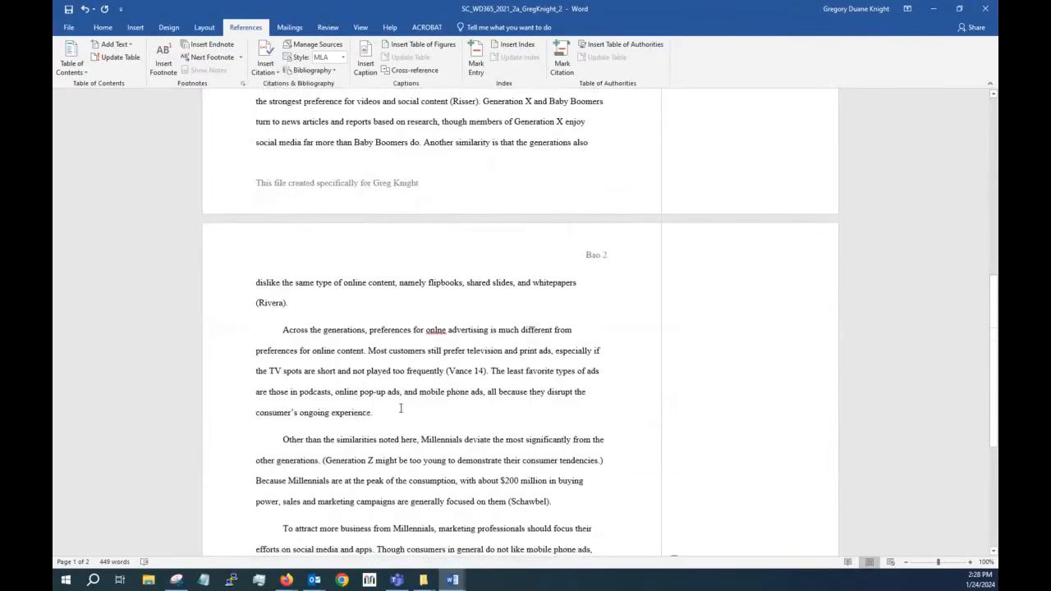
pyautogui.click(351, 425)
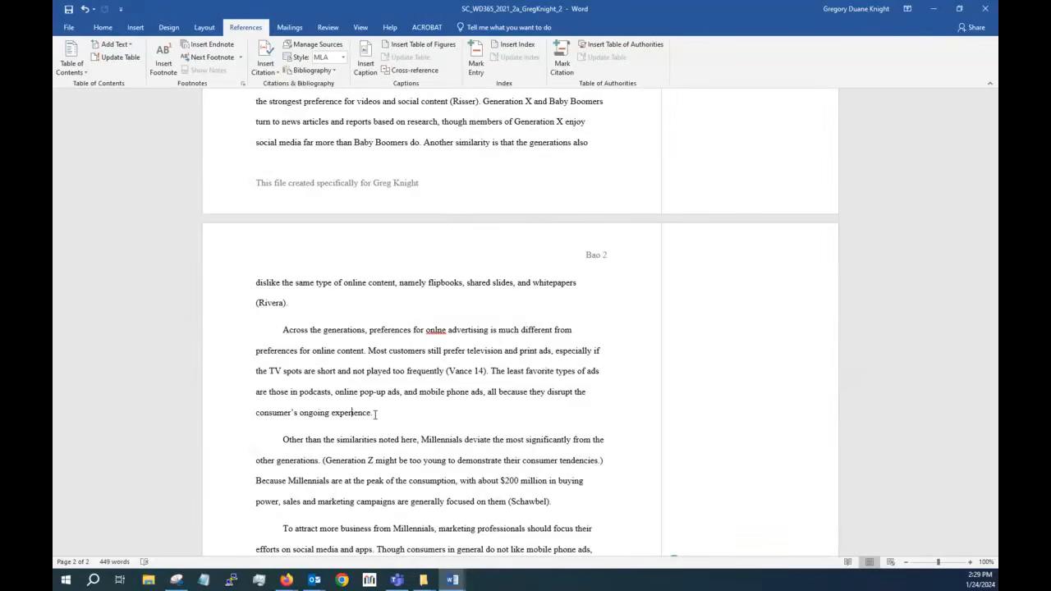
pyautogui.click(375, 414)
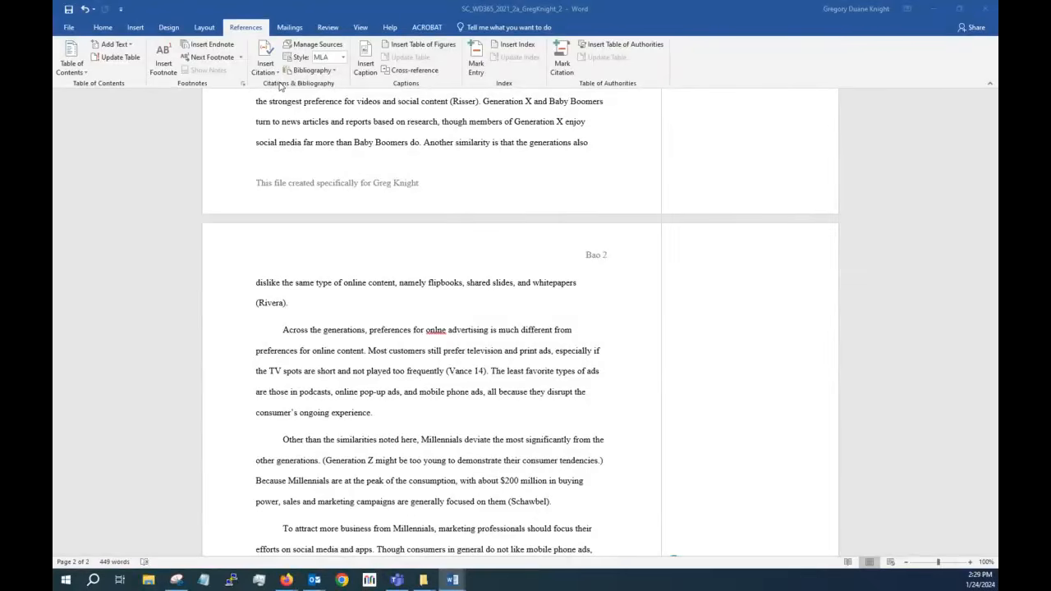
pyautogui.click(166, 63)
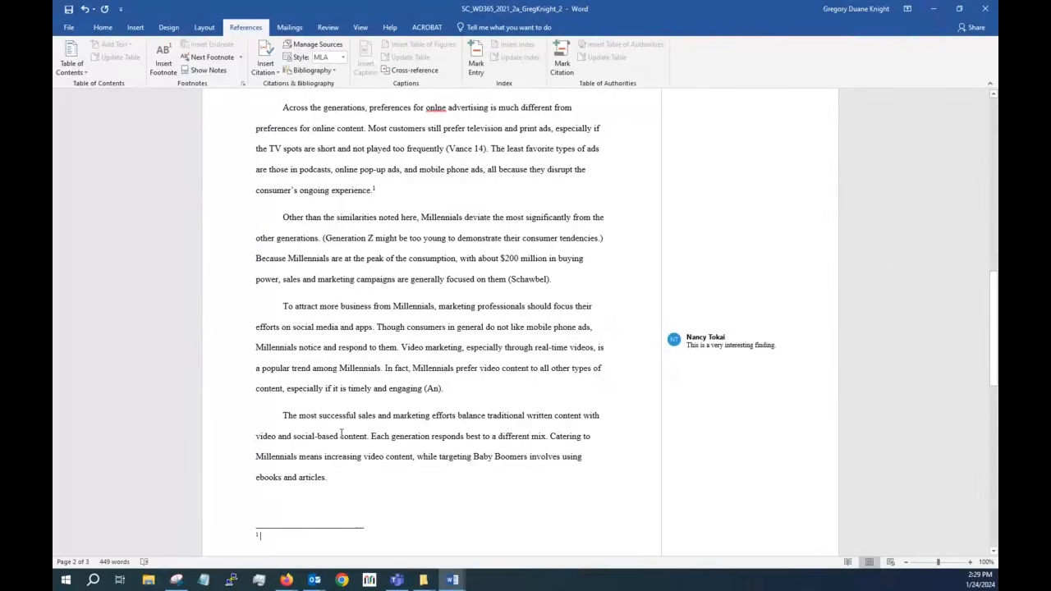
pyautogui.write('These ads include banner and display ads.')
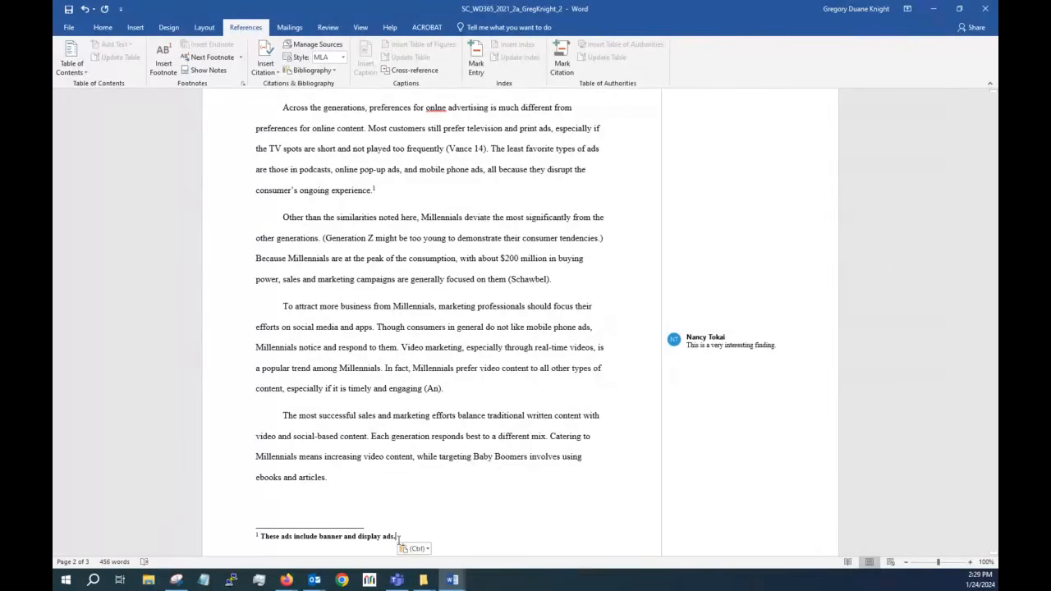
# Step: Remove the bold formatting from the footnote text and save the document
pyautogui.moveTo(396, 536); pyautogui.dragTo(260, 538)
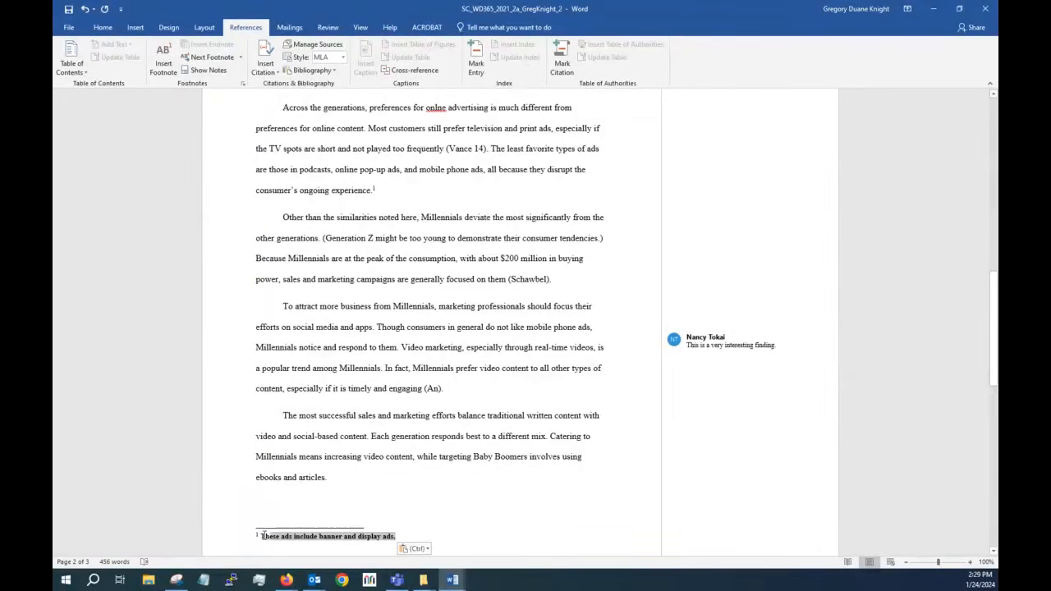
pyautogui.click(268, 518)
pyautogui.click(392, 537)
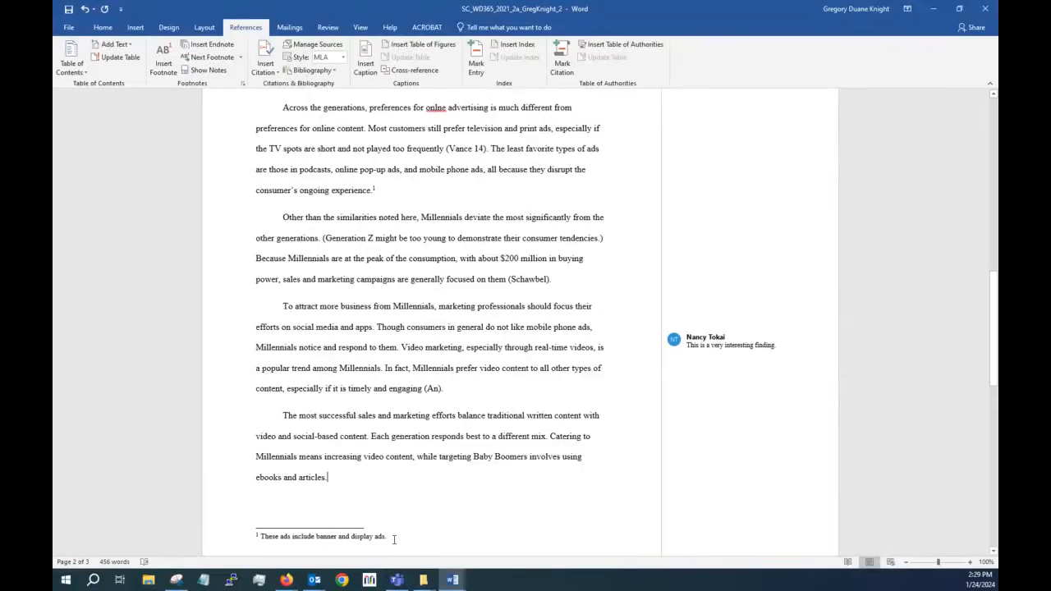
pyautogui.scroll(-5, 337, 493)
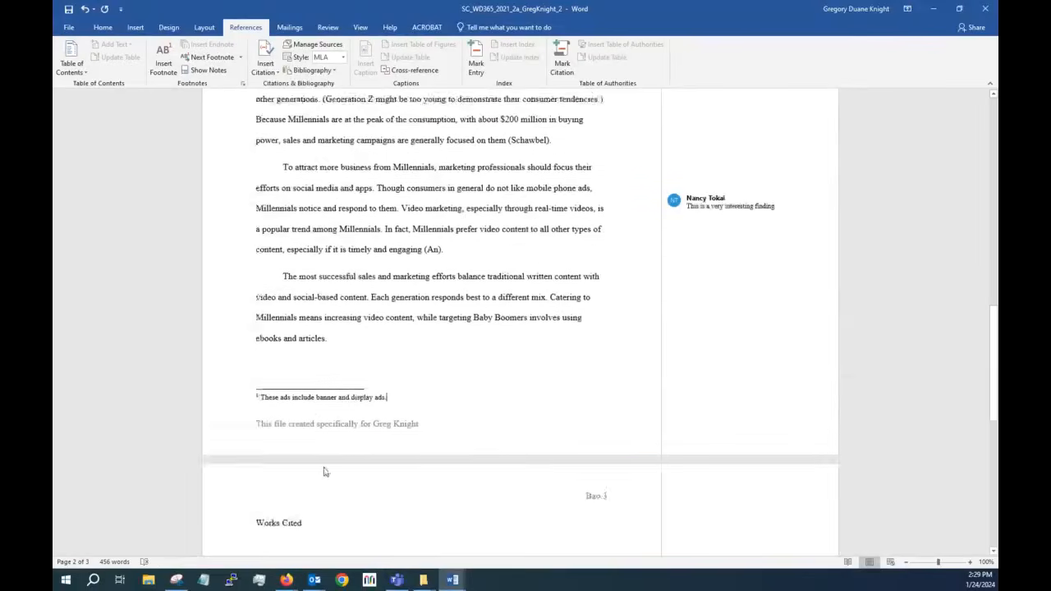
pyautogui.scroll(3, 344, 472)
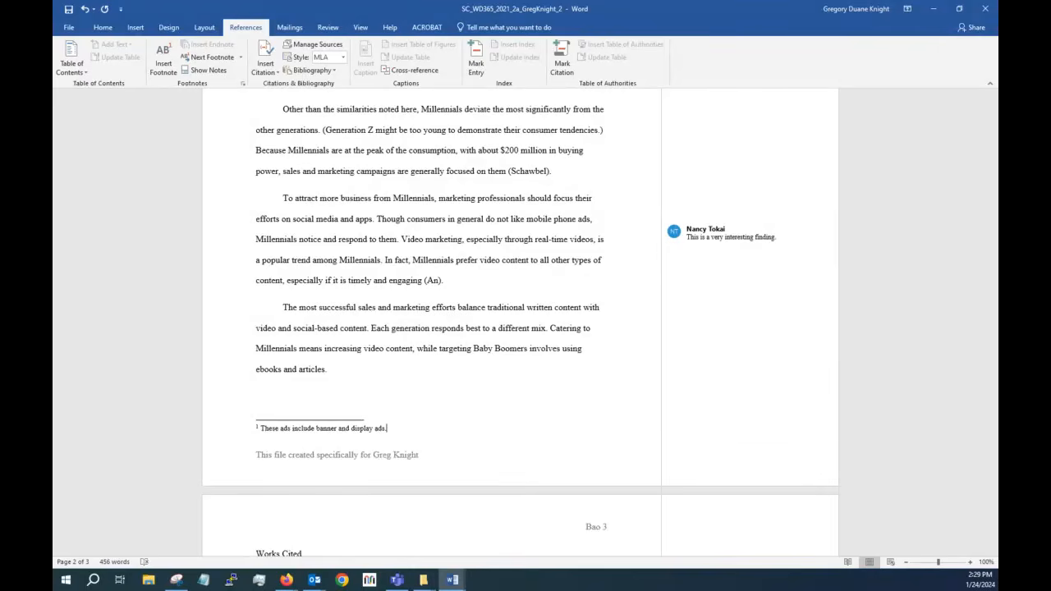
pyautogui.click(69, 10)
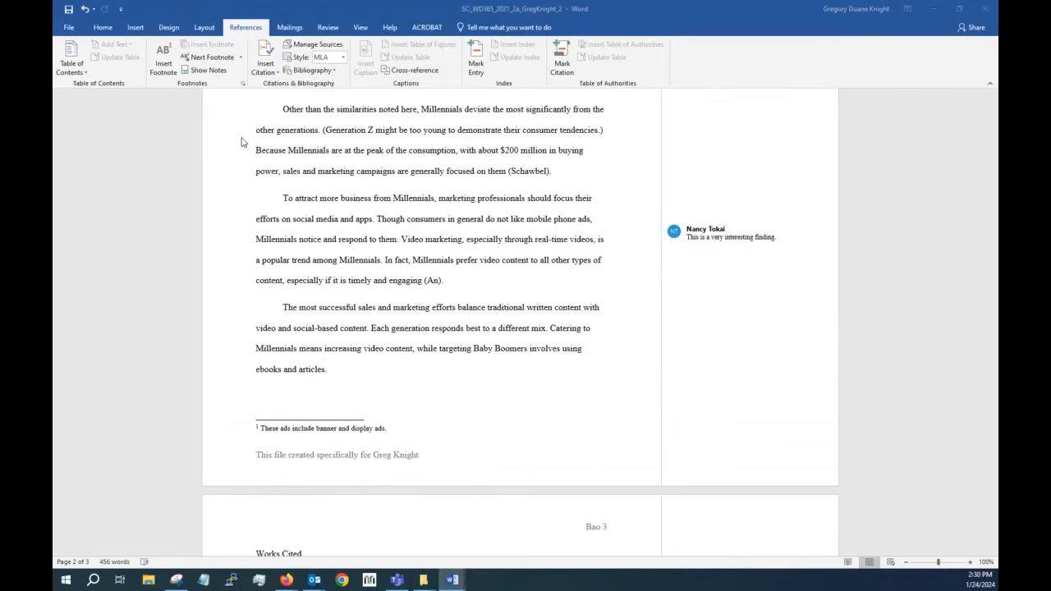
pyautogui.click(244, 85)
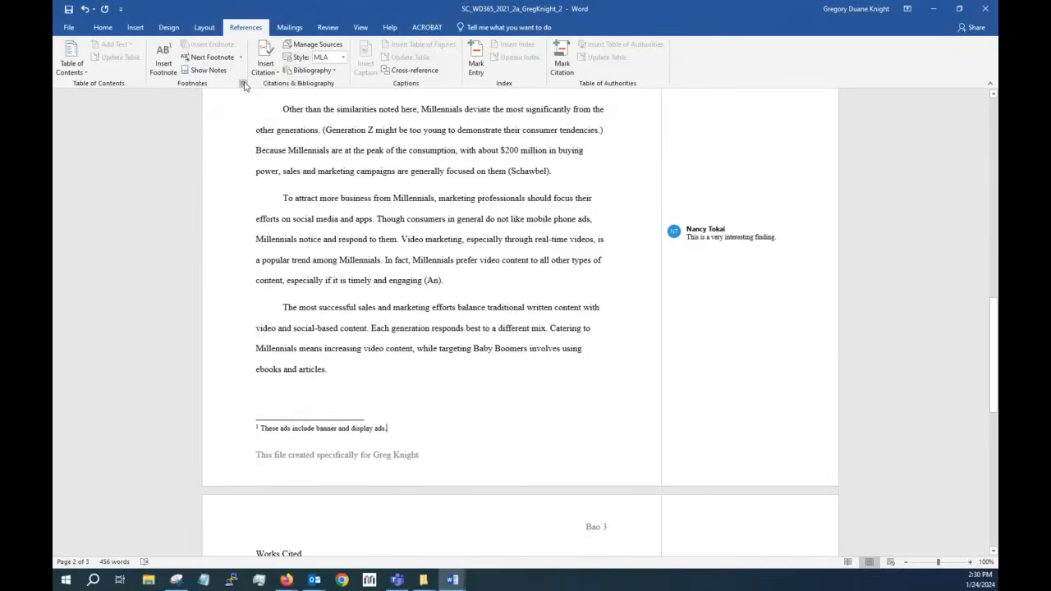
pyautogui.click(244, 86)
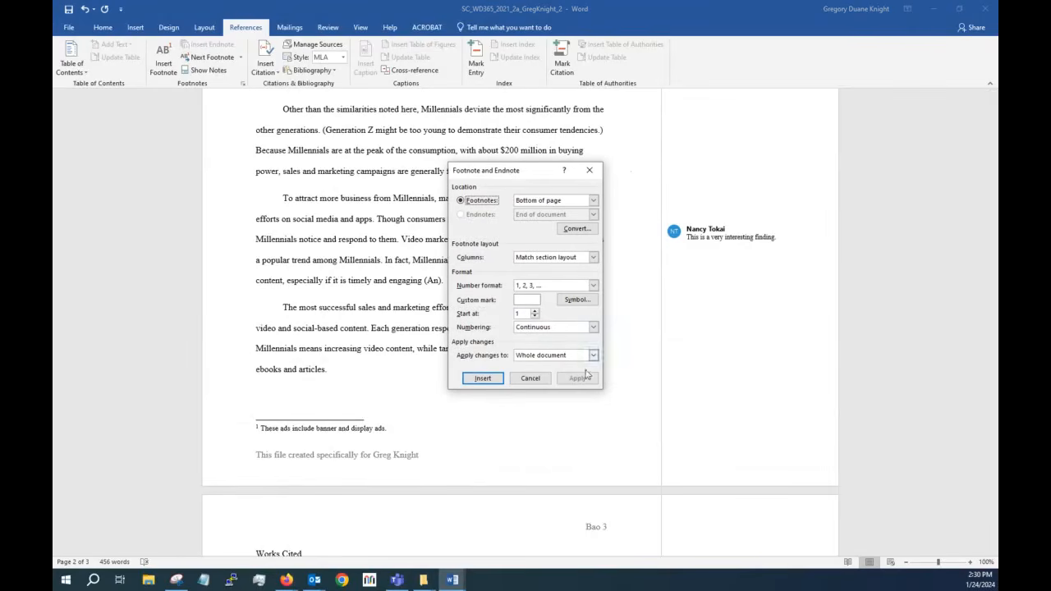
pyautogui.click(530, 379)
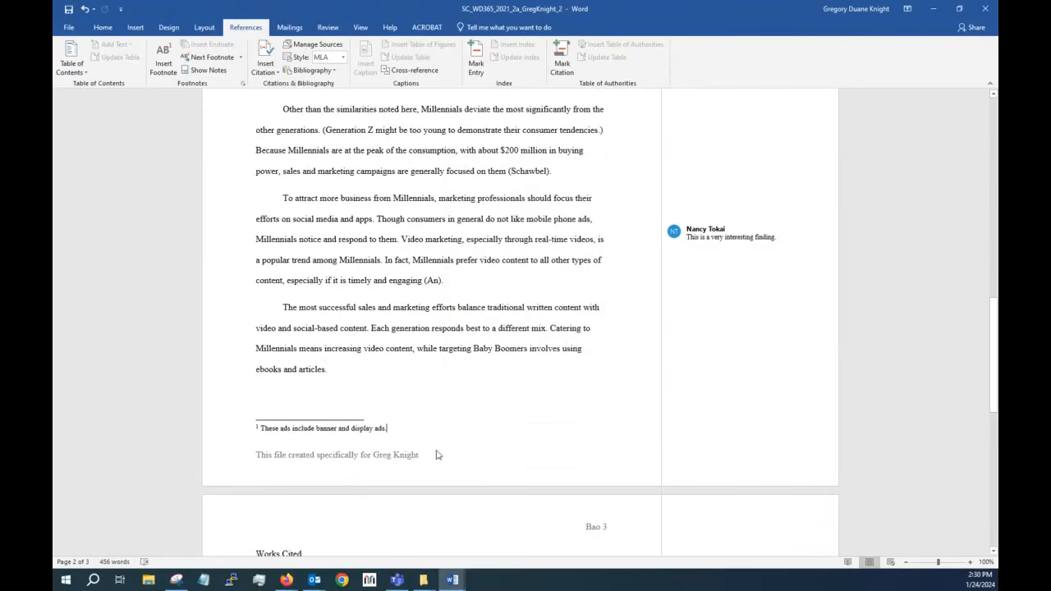
# Step: Modify the Footnote Text style of the footnote to use a 12-point font size
pyautogui.moveTo(388, 428); pyautogui.dragTo(262, 433)
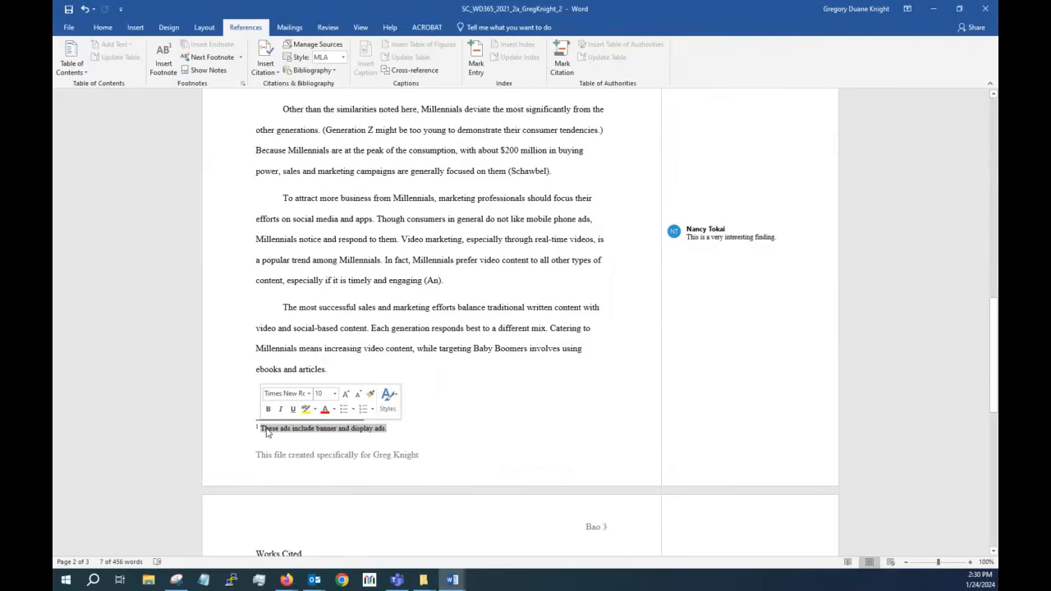
pyautogui.rightClick(264, 434)
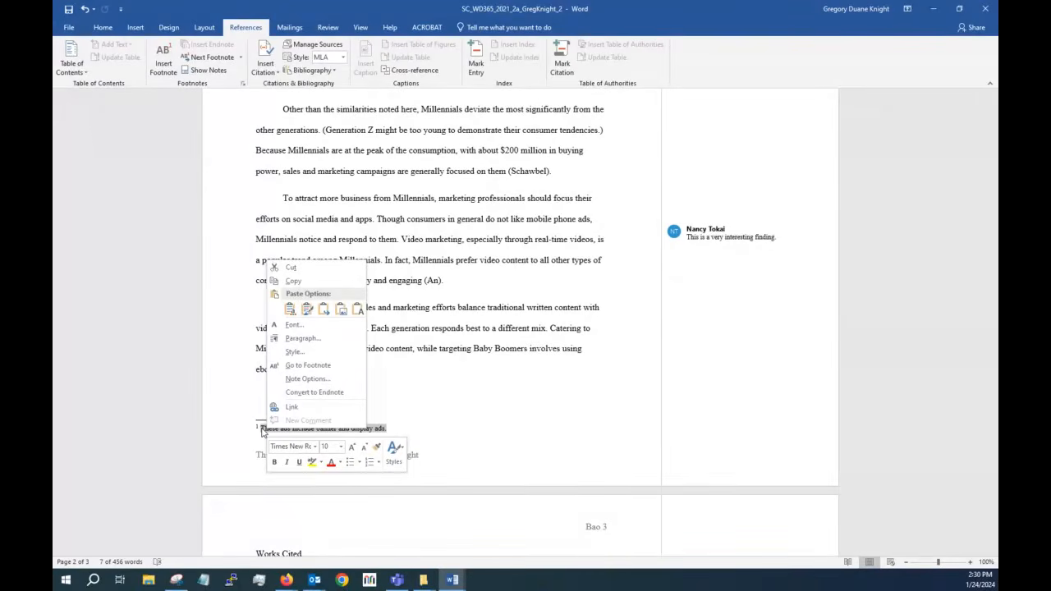
pyautogui.click(304, 358)
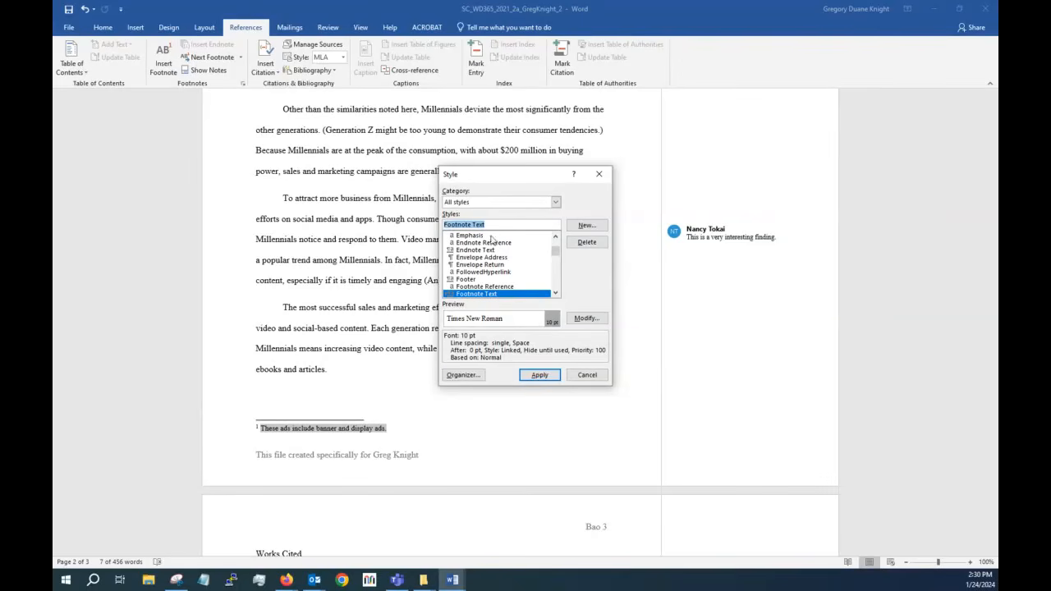
pyautogui.click(588, 322)
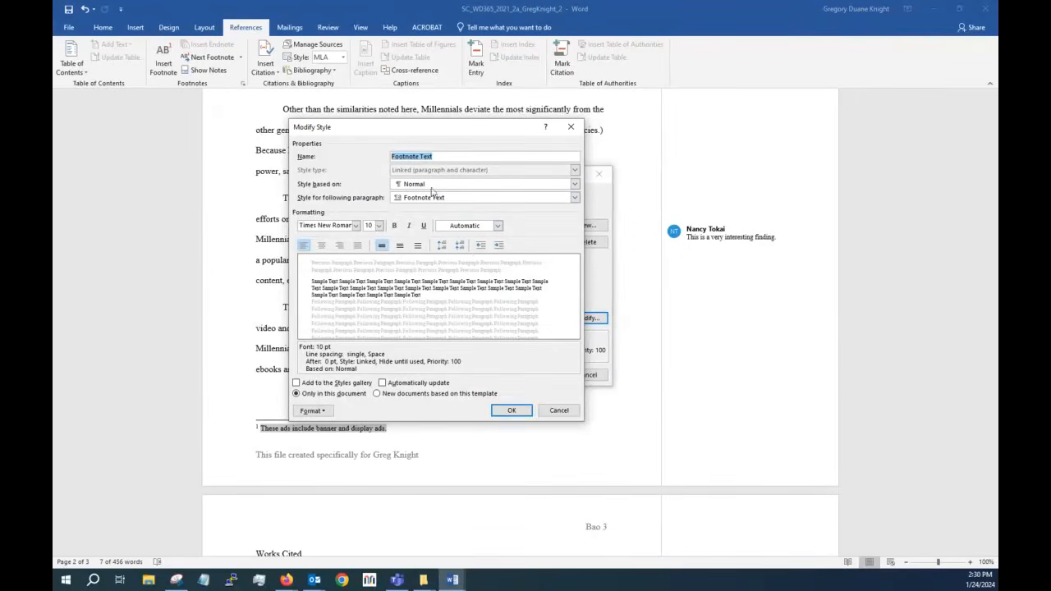
pyautogui.click(378, 225)
pyautogui.click(371, 265)
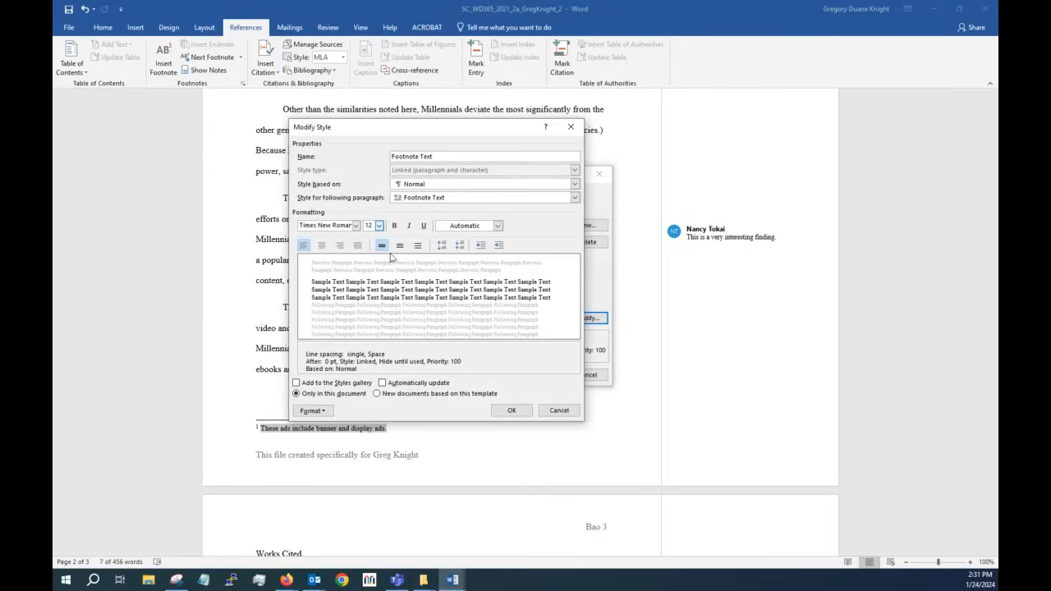
# Step: Give the Footnote Text style double line spacing and a 0.5" first-line indent, and apply it to the footnote
pyautogui.click(418, 246)
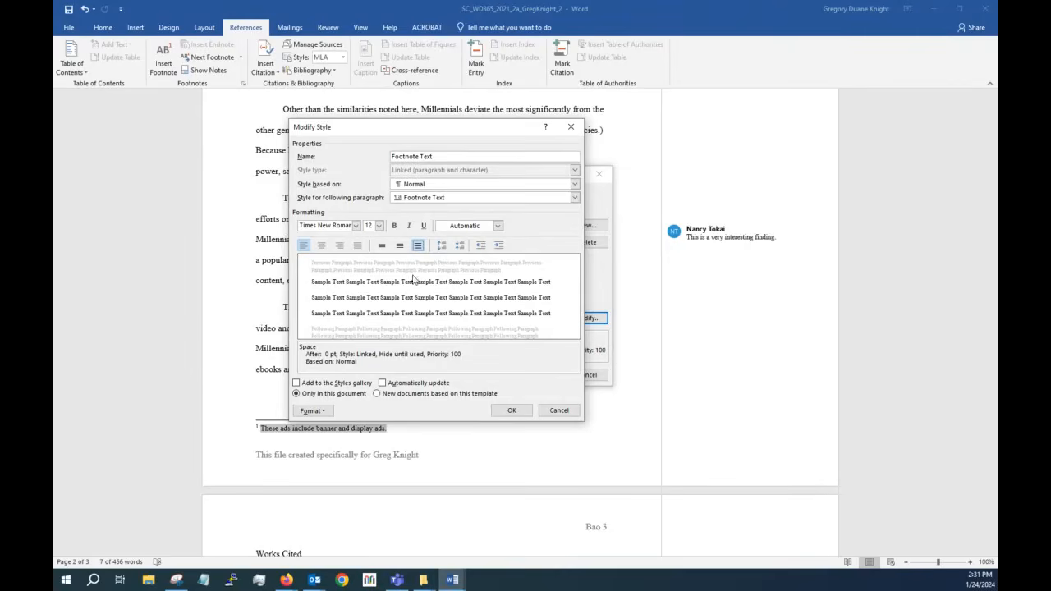
pyautogui.click(317, 411)
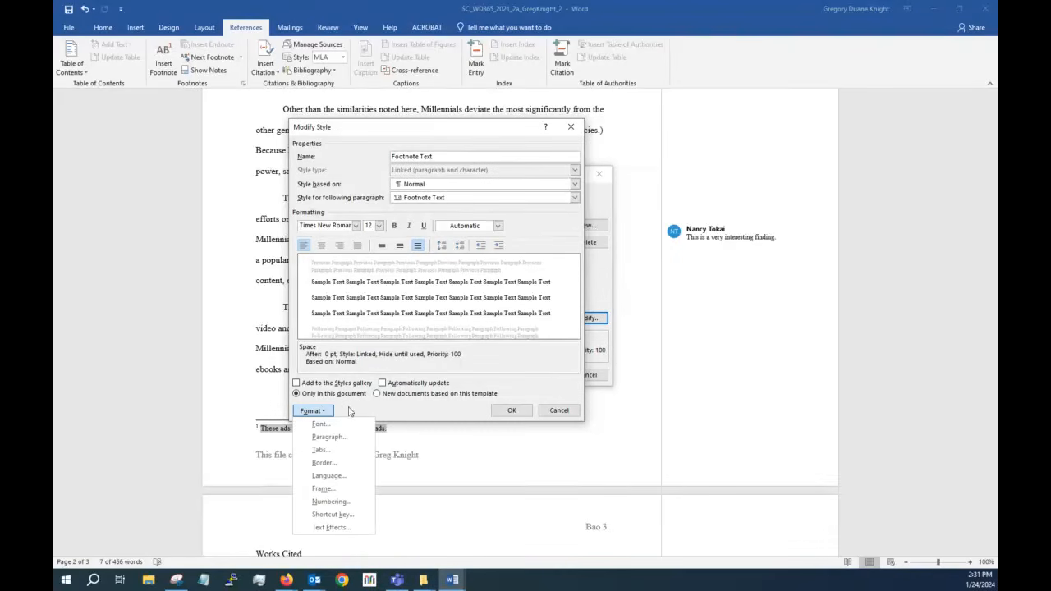
pyautogui.click(317, 411)
pyautogui.click(318, 412)
pyautogui.click(343, 443)
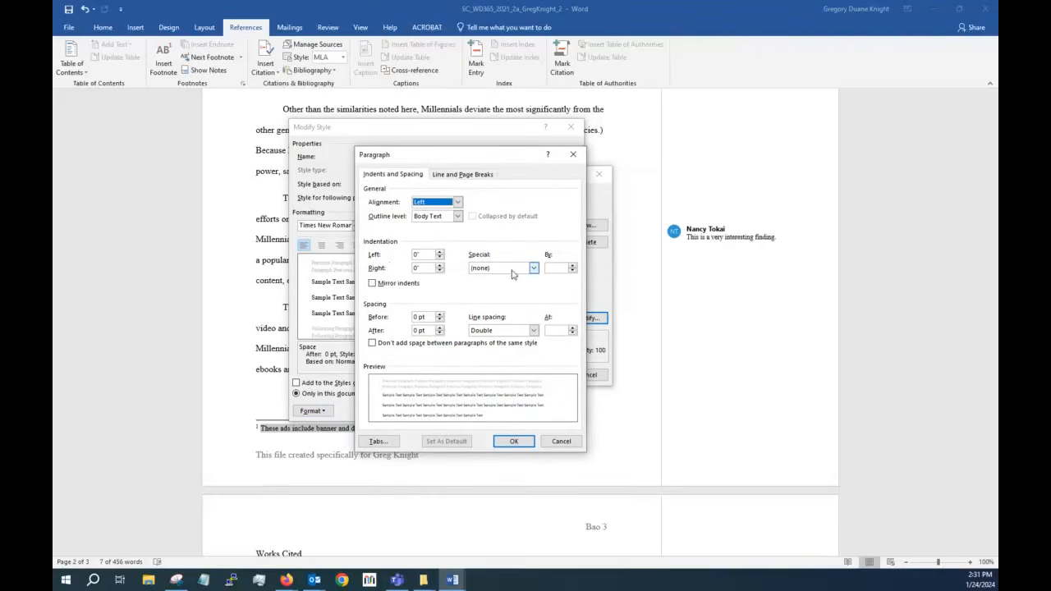
pyautogui.click(534, 268)
pyautogui.click(496, 286)
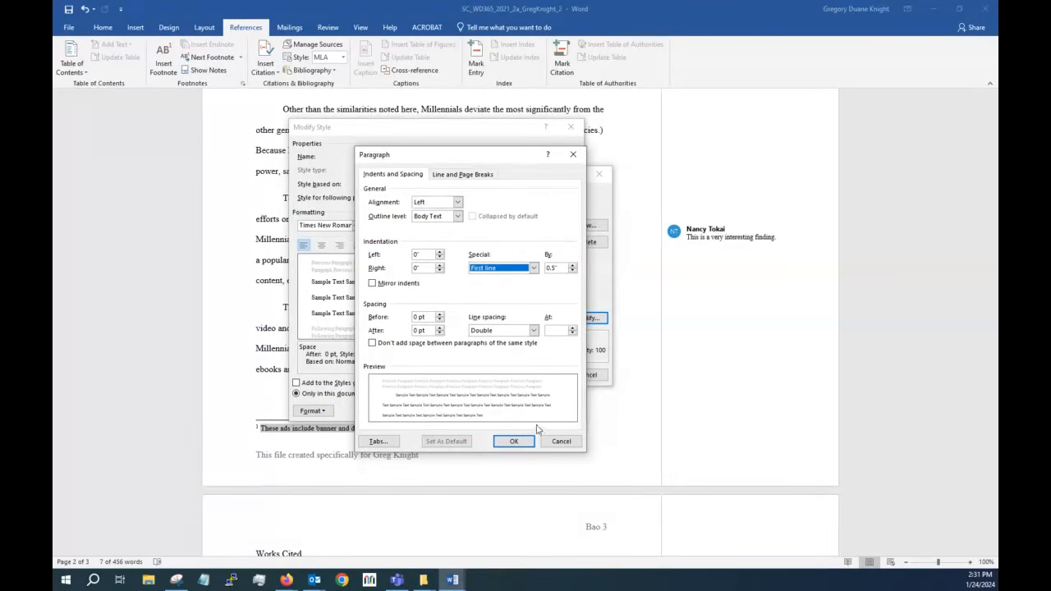
pyautogui.click(506, 441)
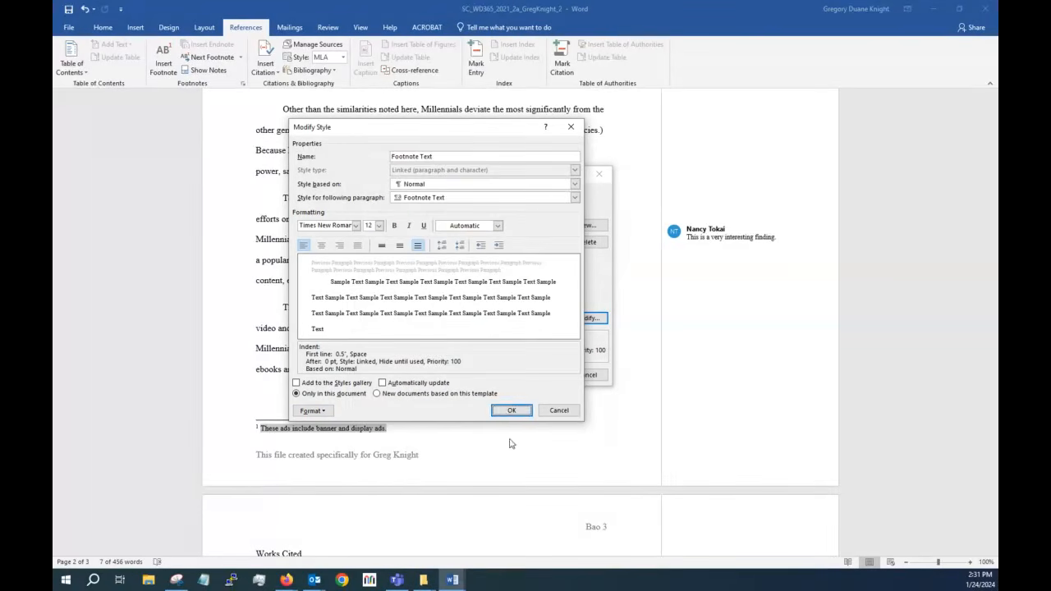
pyautogui.click(510, 410)
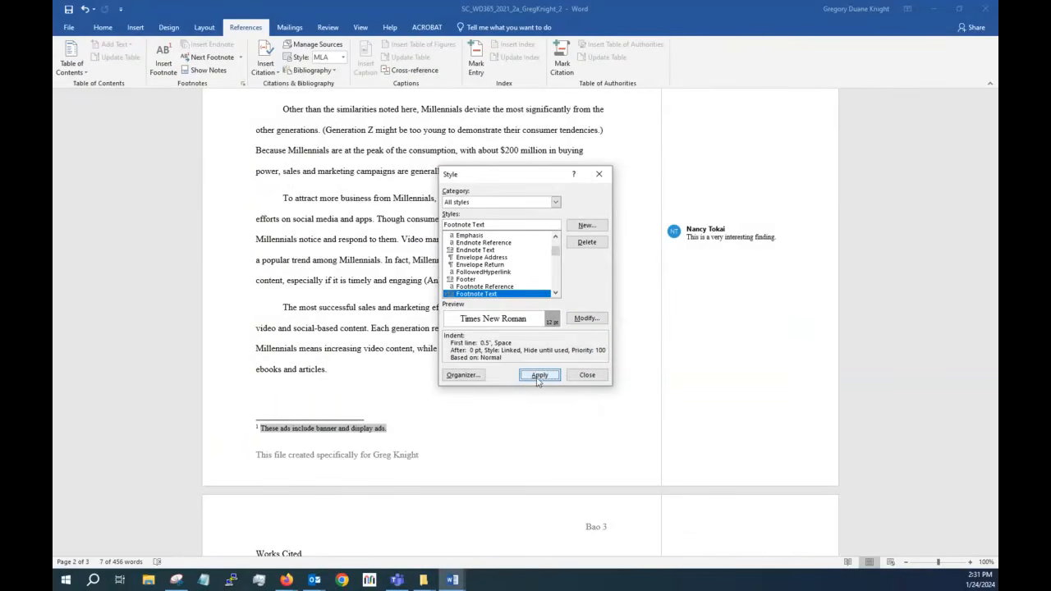
pyautogui.click(537, 373)
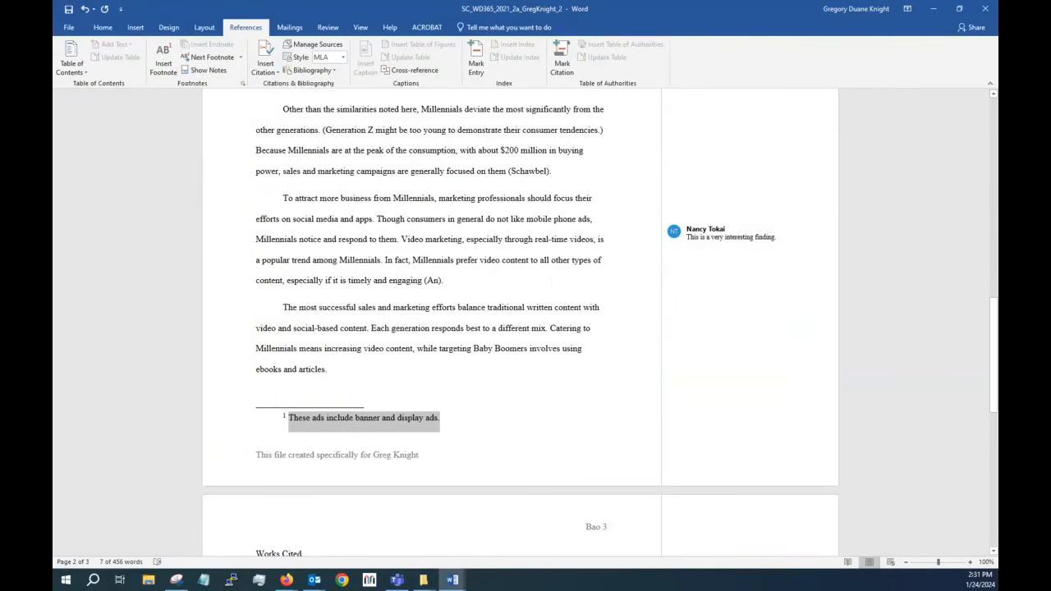
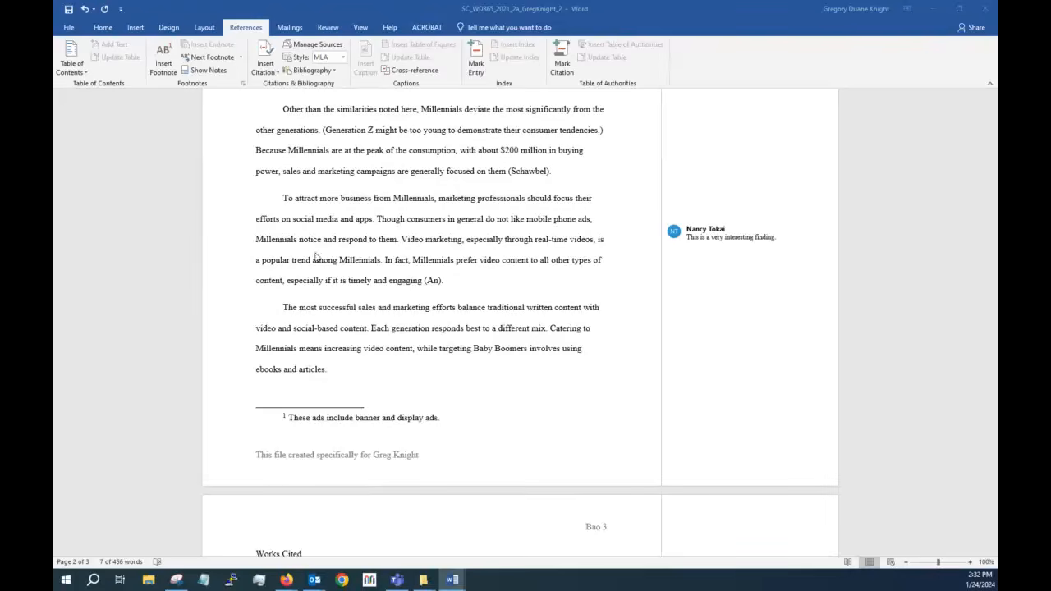
# Step: Replace all instances of "customers" with "consumers" throughout the paper, starting from the title
pyautogui.click(477, 216)
pyautogui.scroll(1, 469, 215)
pyautogui.scroll(15, 469, 215)
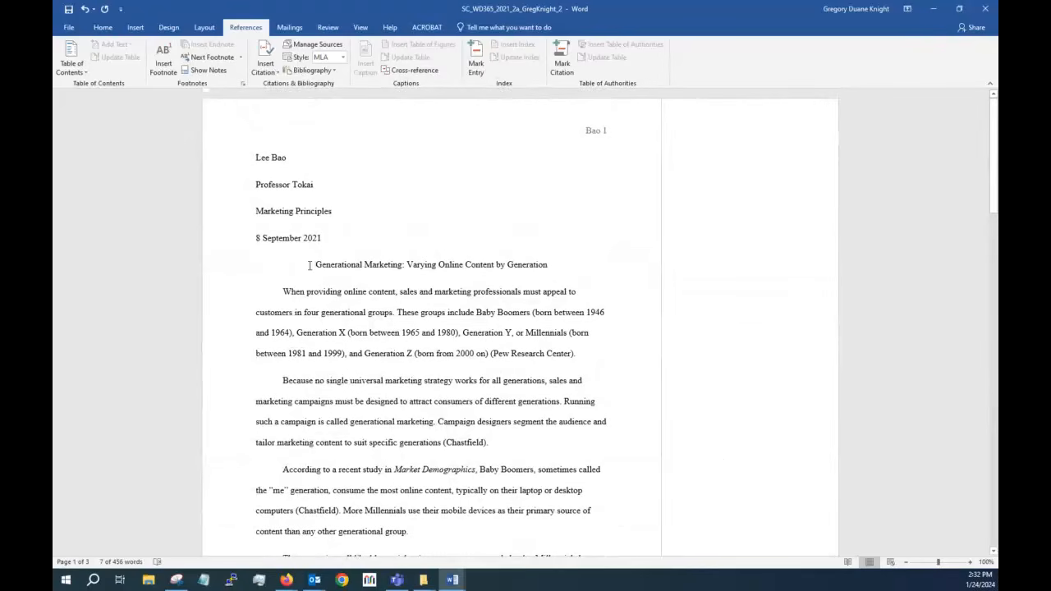
pyautogui.click(291, 294)
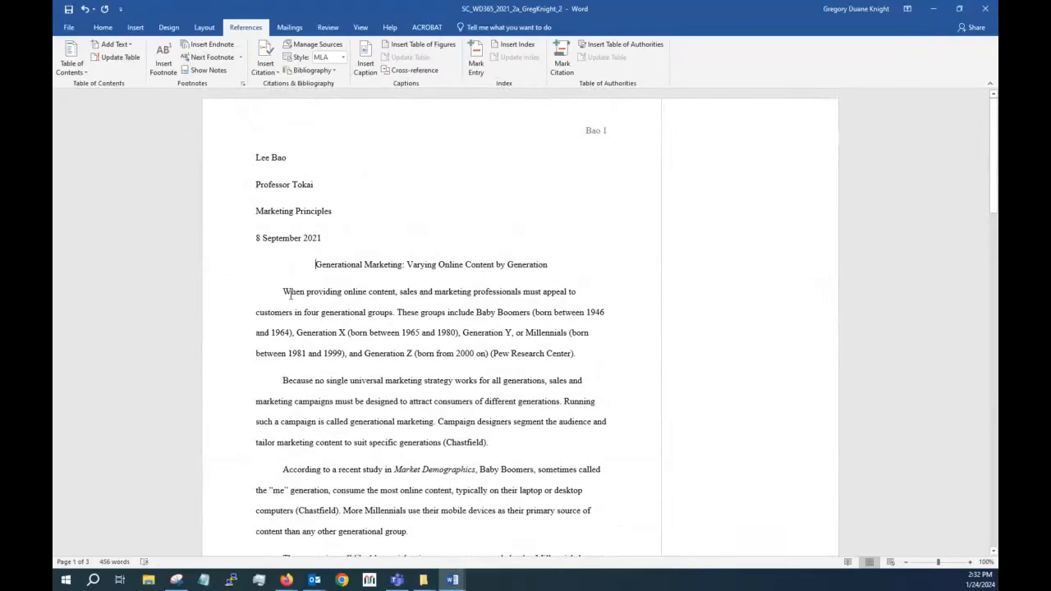
pyautogui.hotkey('ctrl', 'h')
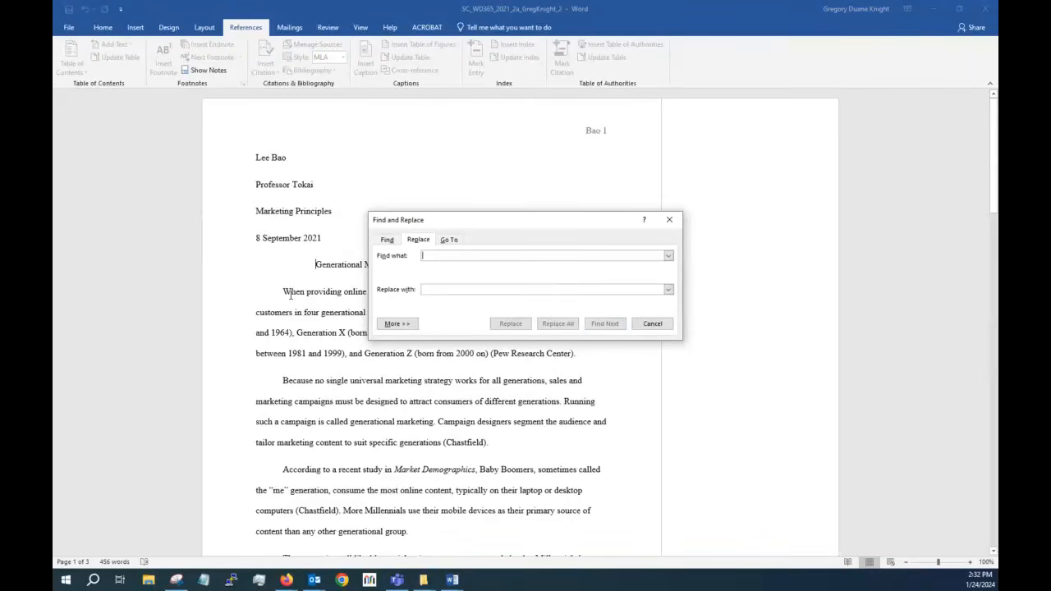
pyautogui.write('c')
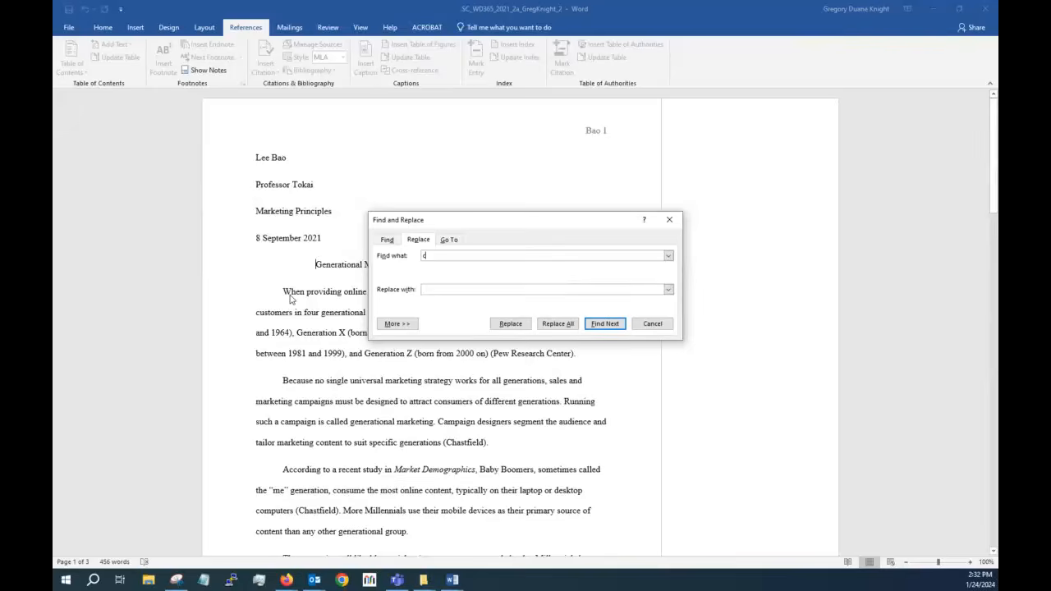
pyautogui.write('ustomersa')
pyautogui.write('consumers')
pyautogui.click(559, 324)
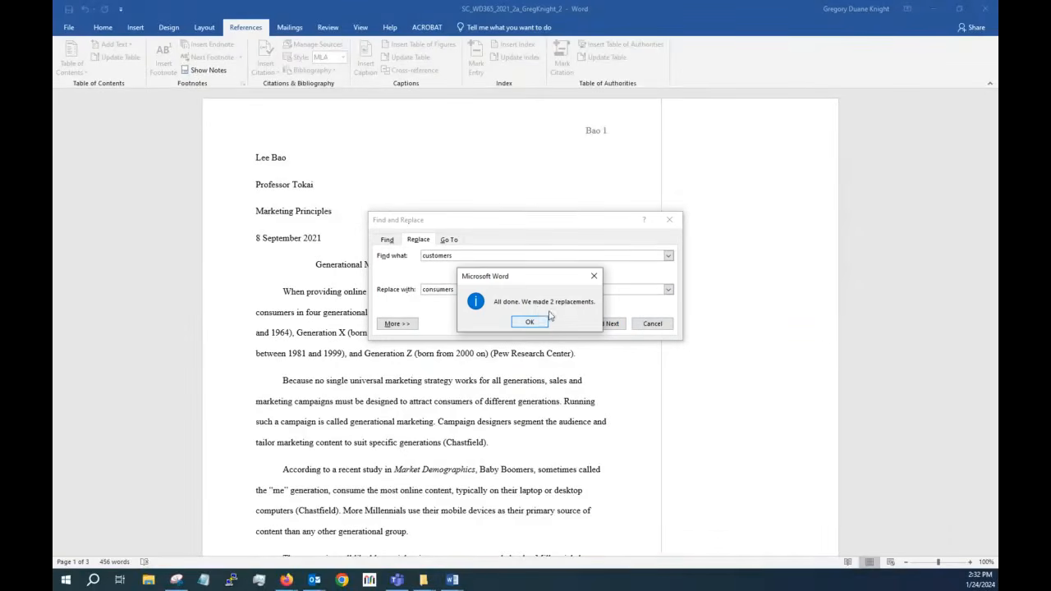
pyautogui.click(540, 323)
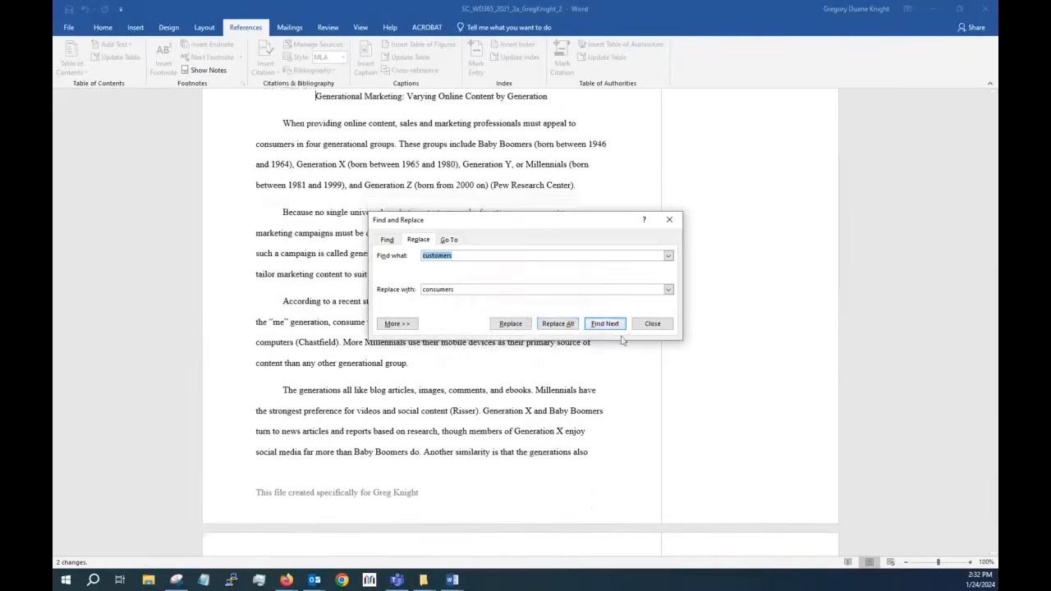
# Step: Close the Find and Replace dialog and read instruction 16 in the project instructions document
pyautogui.click(652, 323)
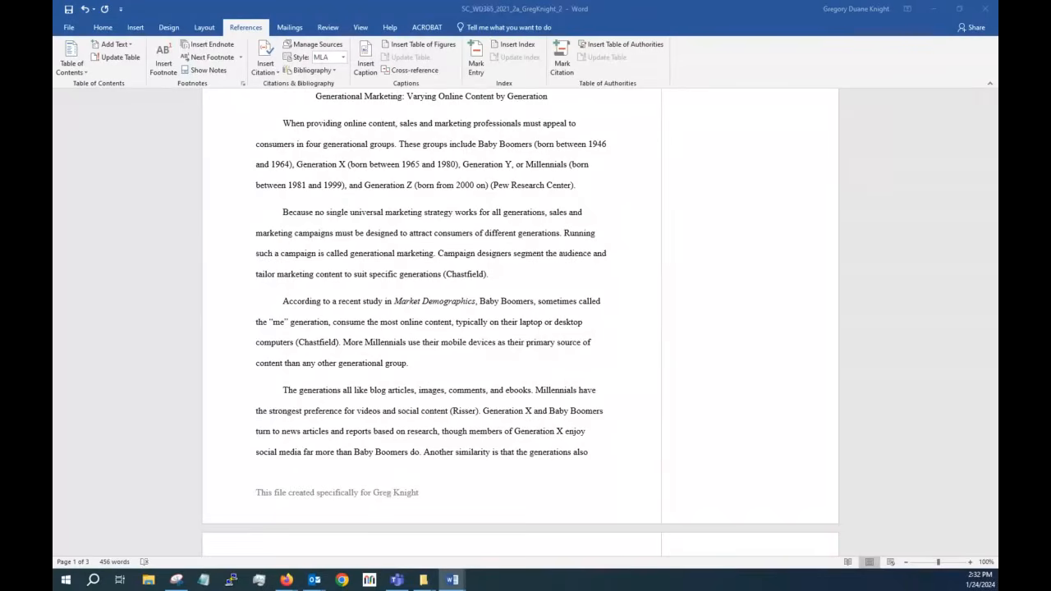
pyautogui.moveTo(54, 36); pyautogui.dragTo(540, 54)
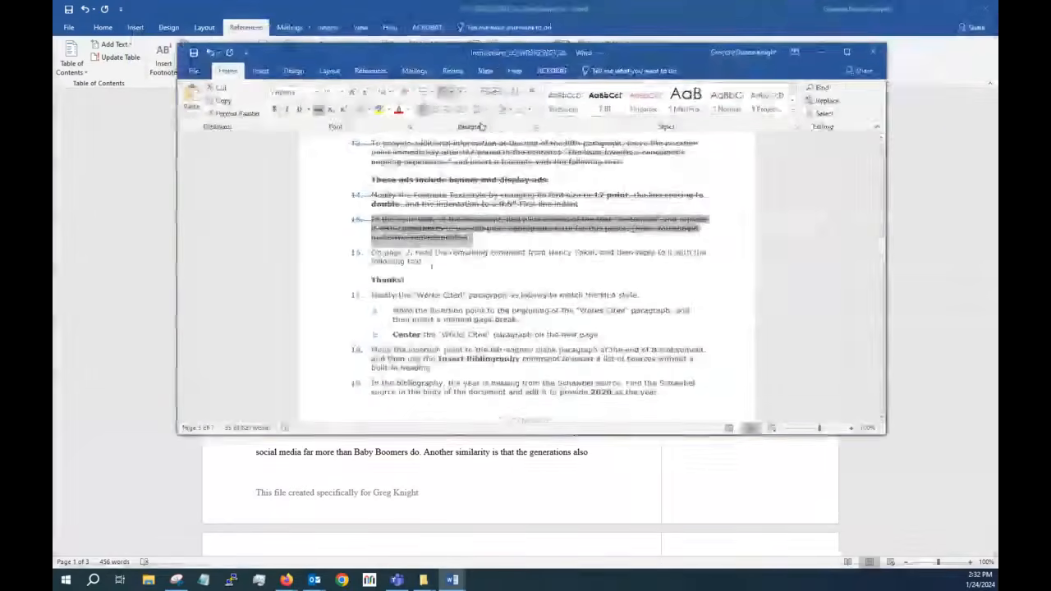
pyautogui.scroll(-5, 494, 279)
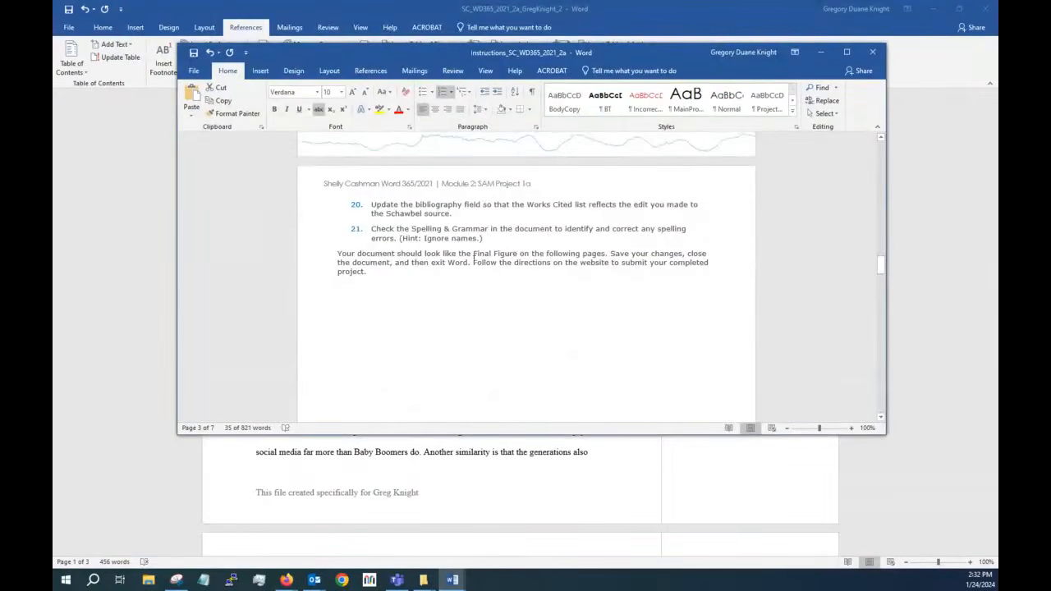
pyautogui.scroll(5, 485, 261)
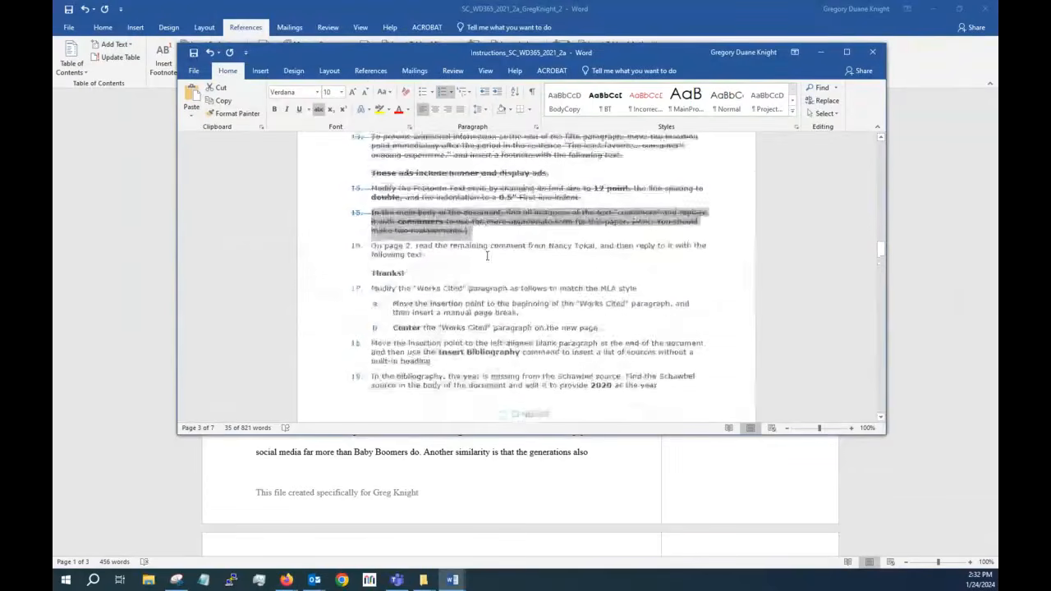
pyautogui.click(438, 283)
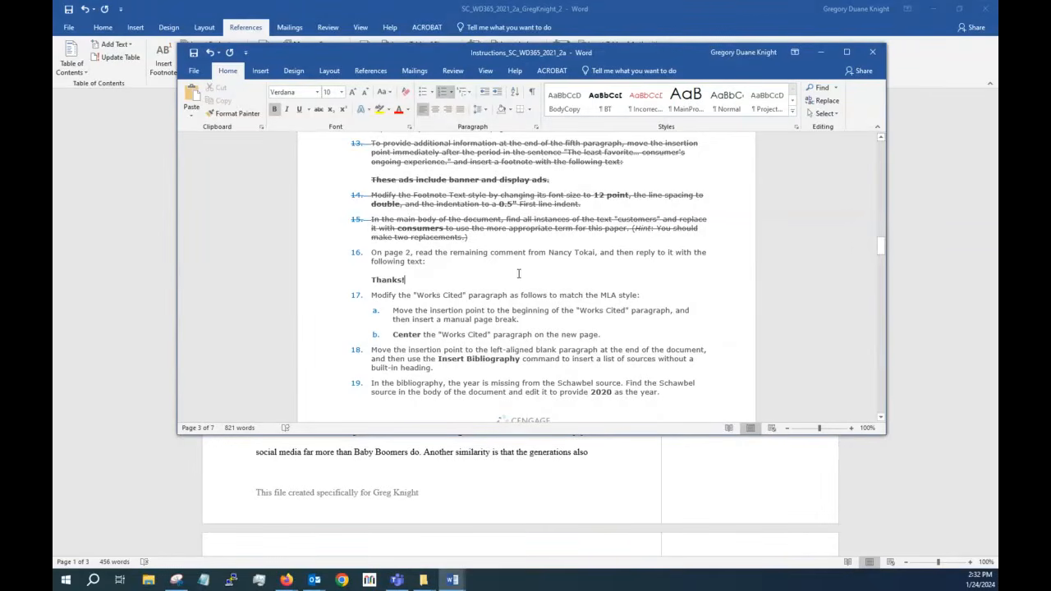
pyautogui.moveTo(478, 52); pyautogui.dragTo(53, 86)
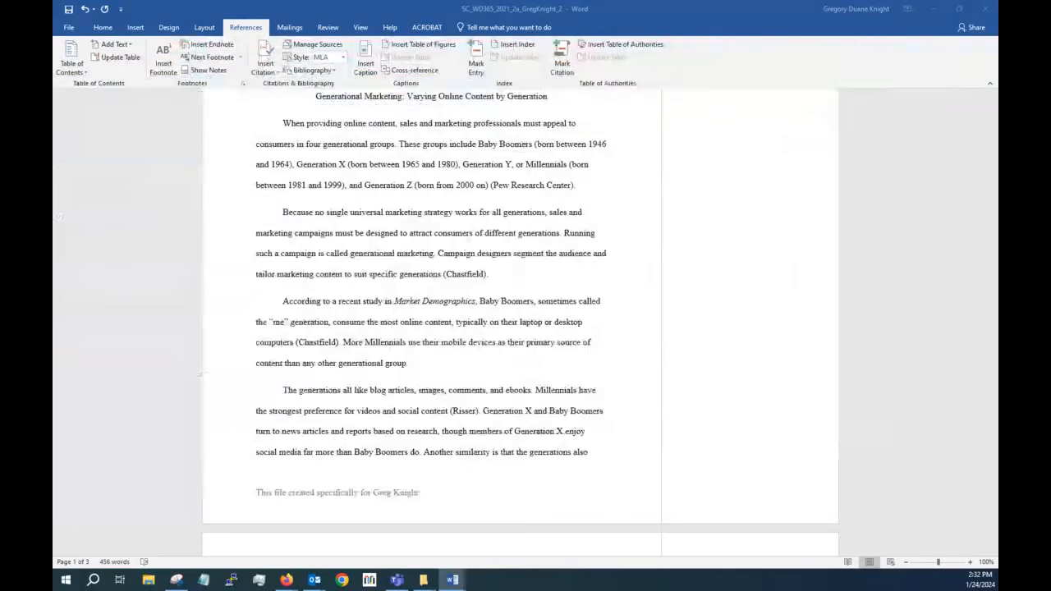
# Step: Reply "Thanks!" to the remaining comment on page 2, attached to the sentence about video marketing
pyautogui.scroll(-10, 723, 287)
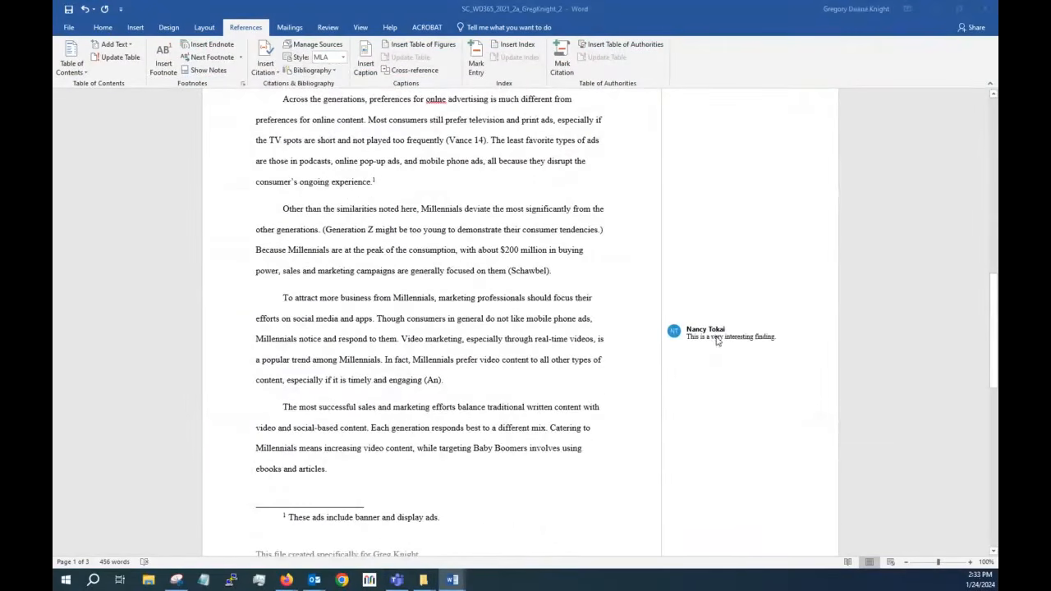
pyautogui.click(739, 349)
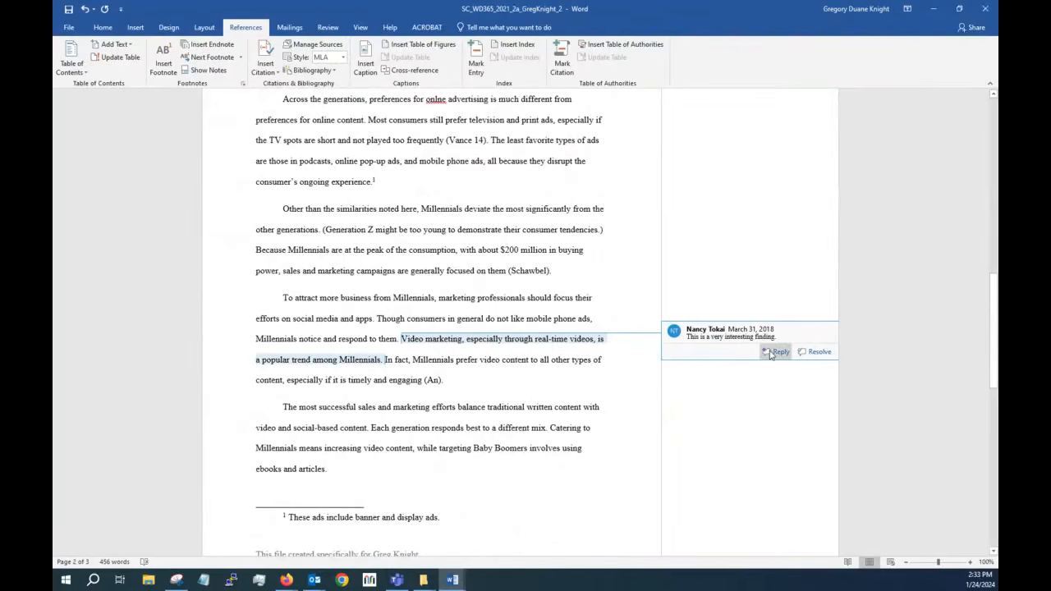
pyautogui.click(773, 352)
pyautogui.write('Thanks!')
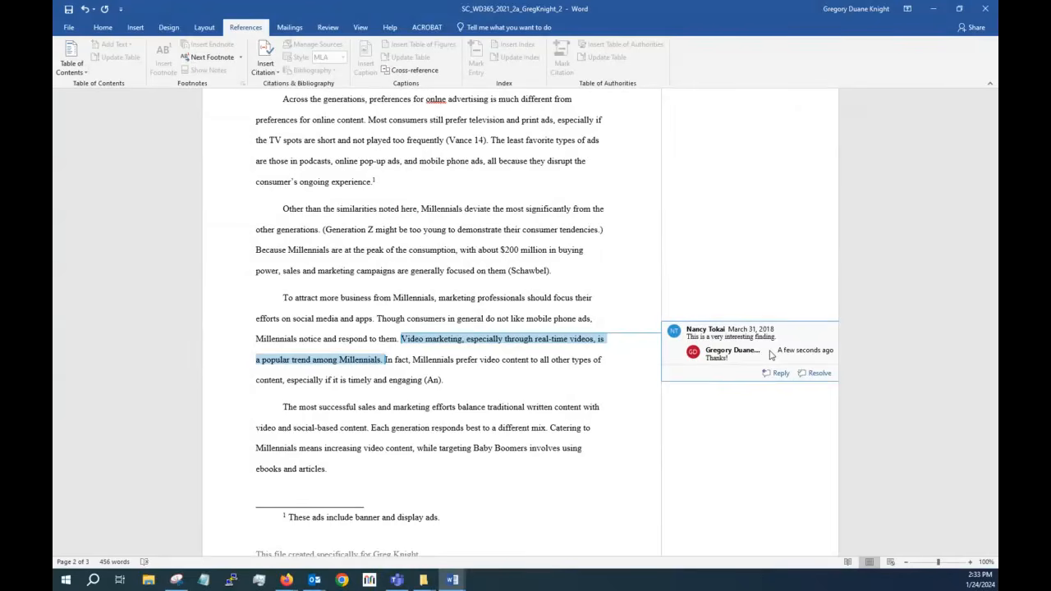
pyautogui.click(537, 297)
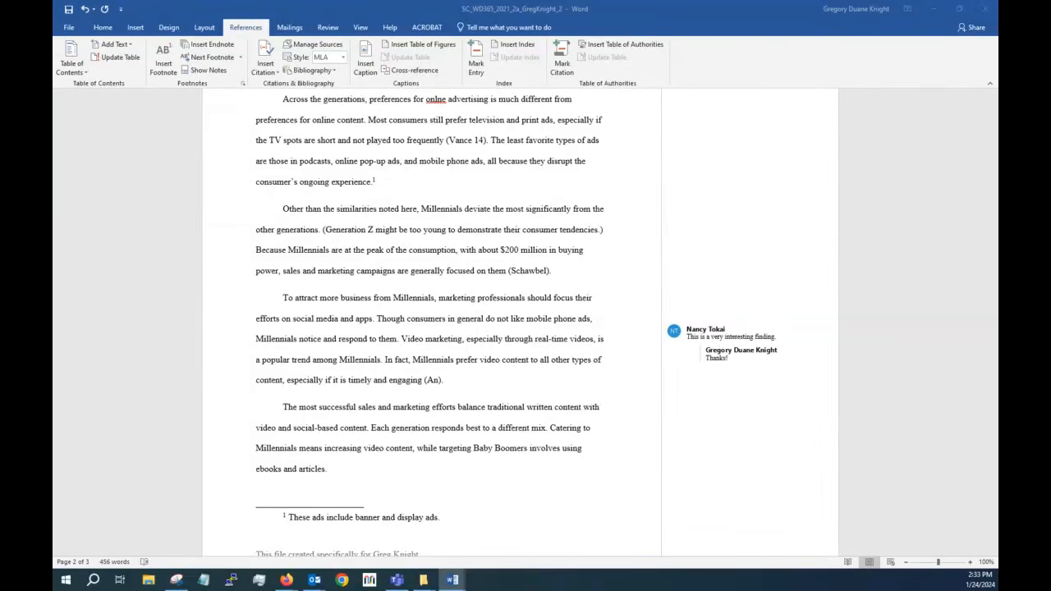
# Step: Read instruction 17 about formatting the "Works Cited" paragraph in the project instructions document
pyautogui.moveTo(53, 175); pyautogui.dragTo(460, 80)
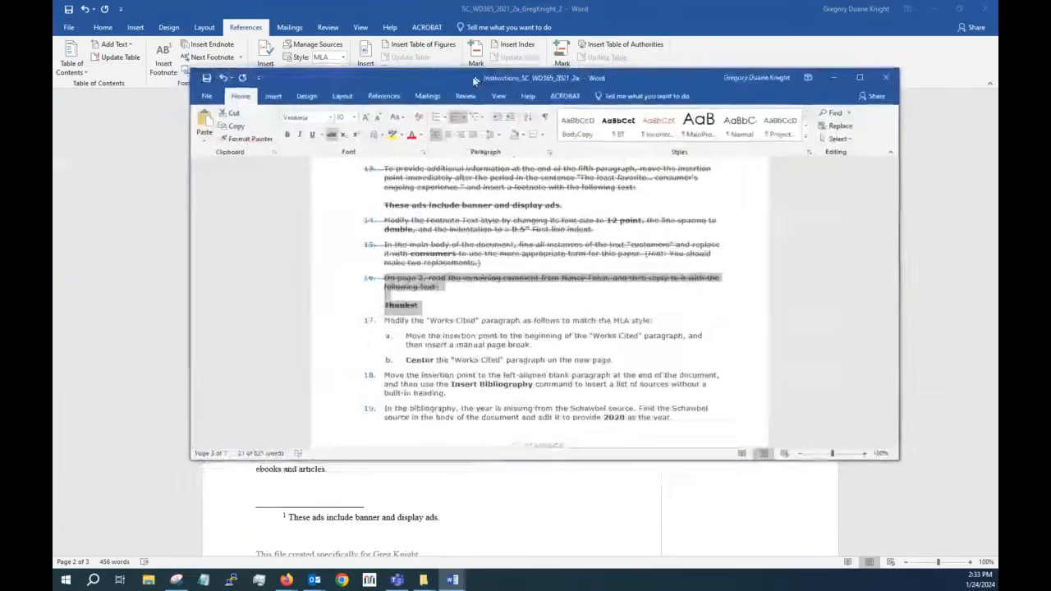
pyautogui.scroll(-2, 490, 343)
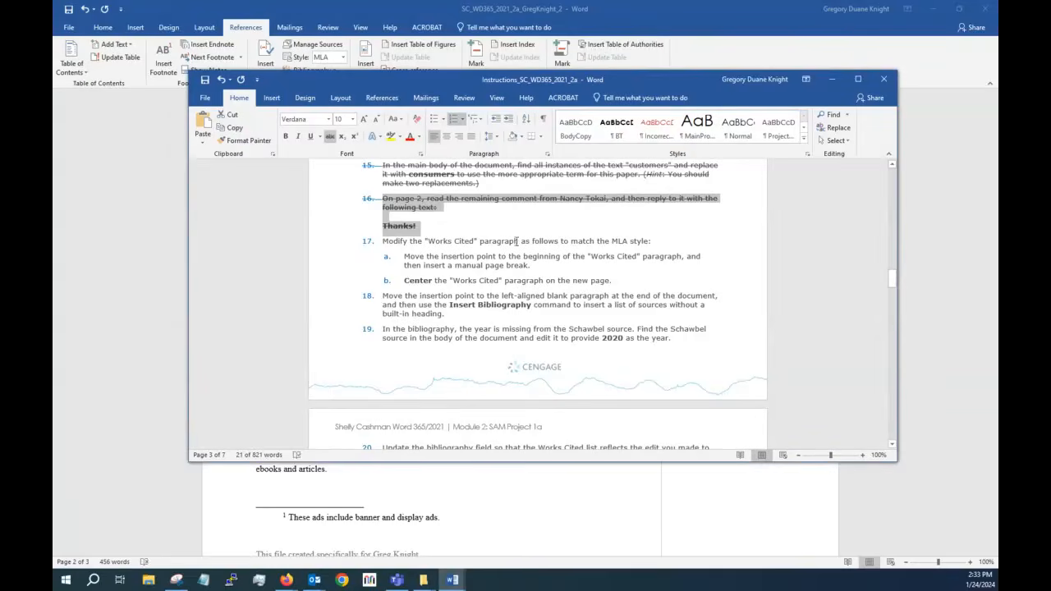
pyautogui.moveTo(440, 82); pyautogui.dragTo(53, 206)
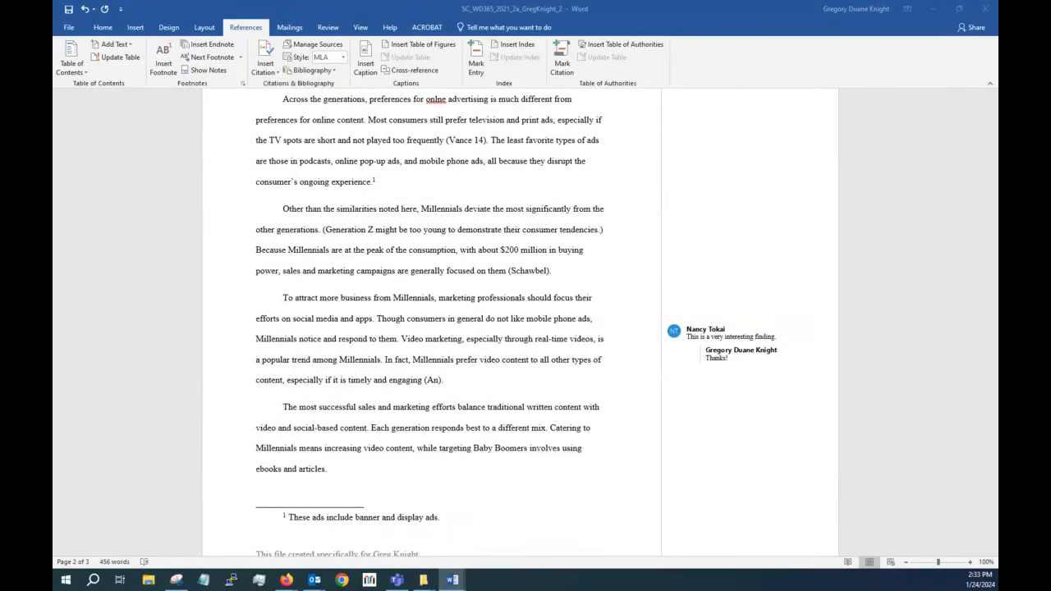
# Step: Try inserting a manual page break before the "Works Cited" paragraph, check the page layout and undo the break
pyautogui.scroll(-6, 407, 308)
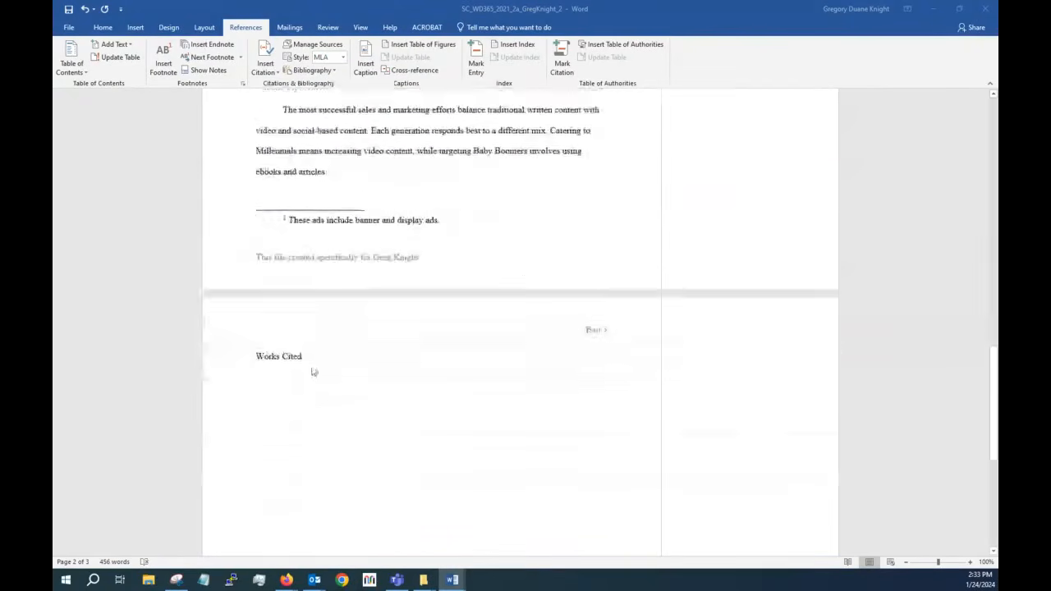
pyautogui.click(266, 357)
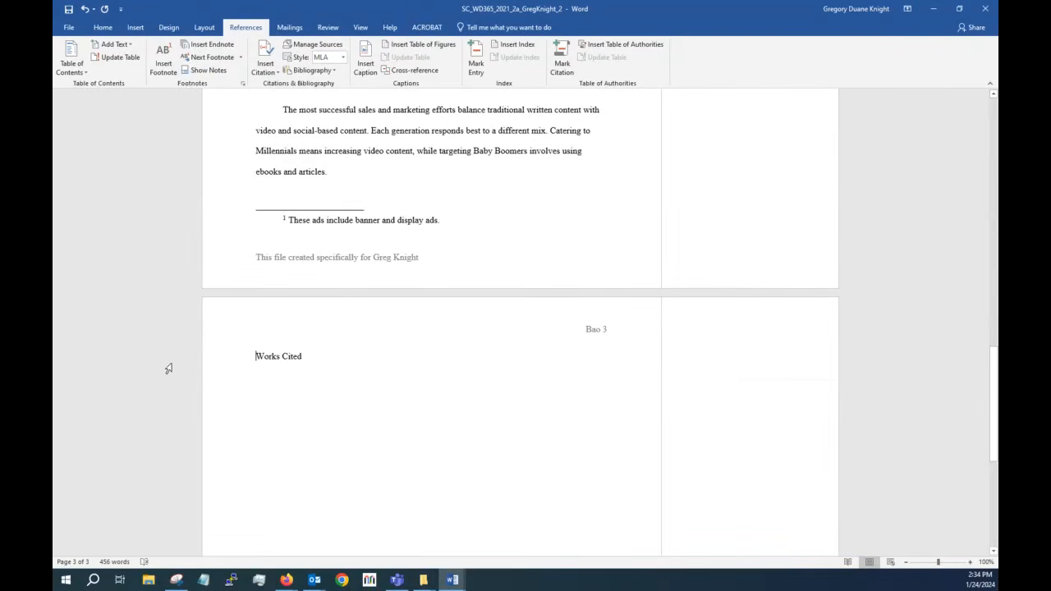
pyautogui.rightClick(255, 356)
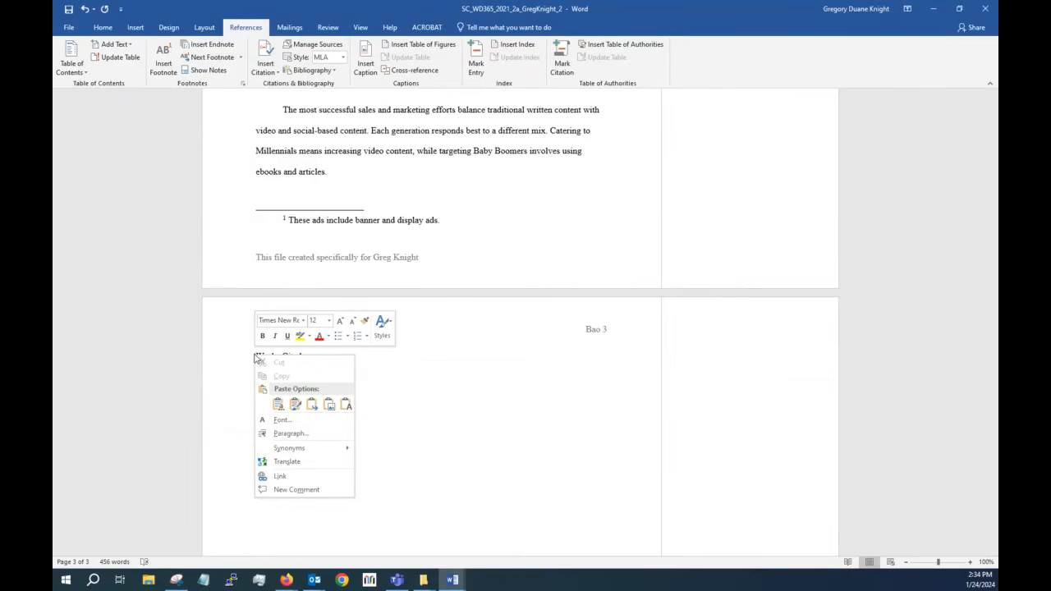
pyautogui.click(136, 28)
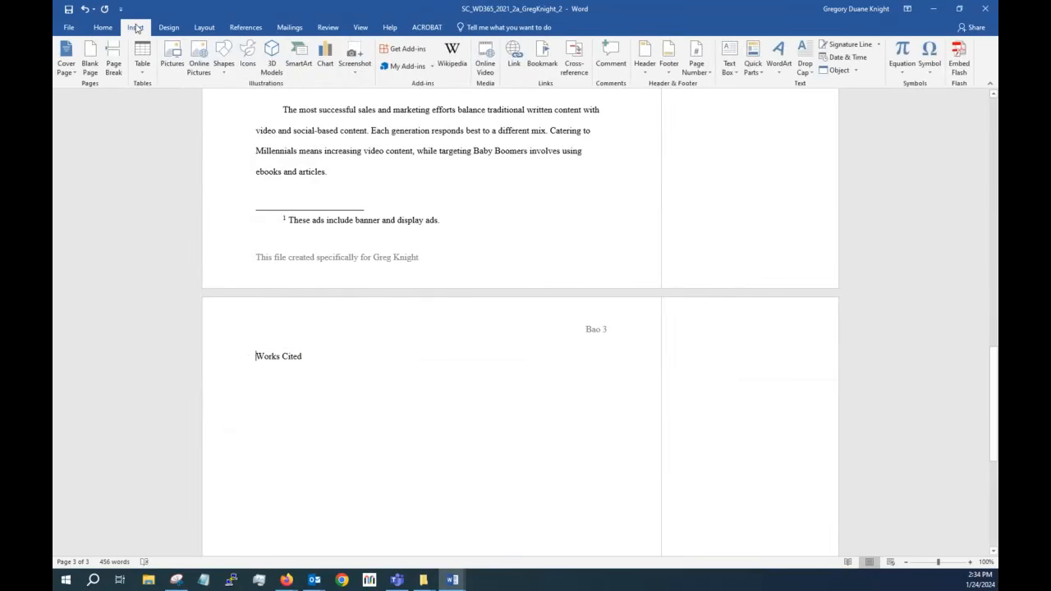
pyautogui.click(113, 63)
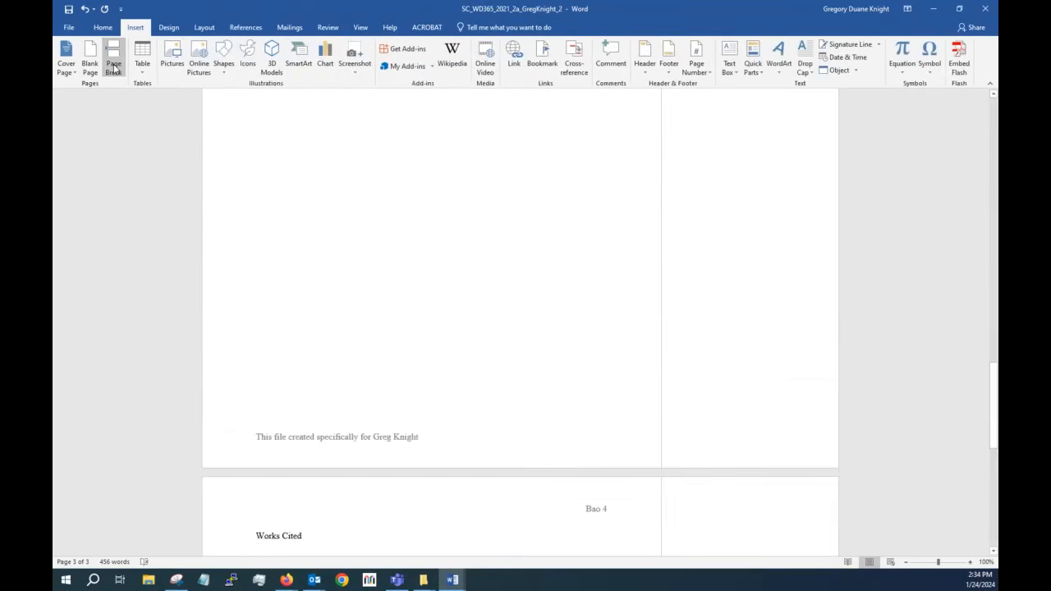
pyautogui.scroll(8, 350, 347)
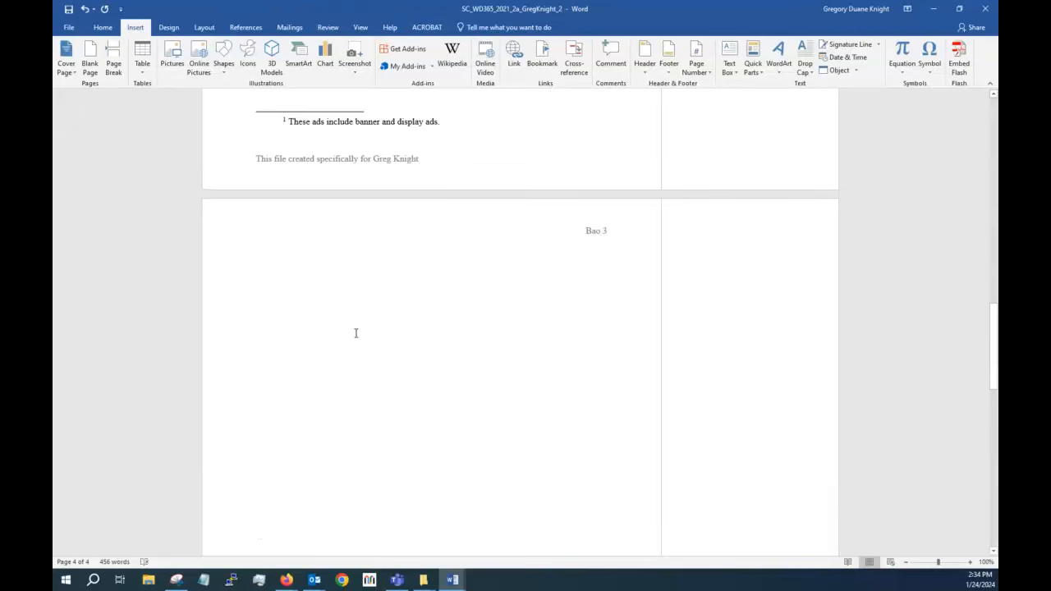
pyautogui.scroll(-9, 355, 332)
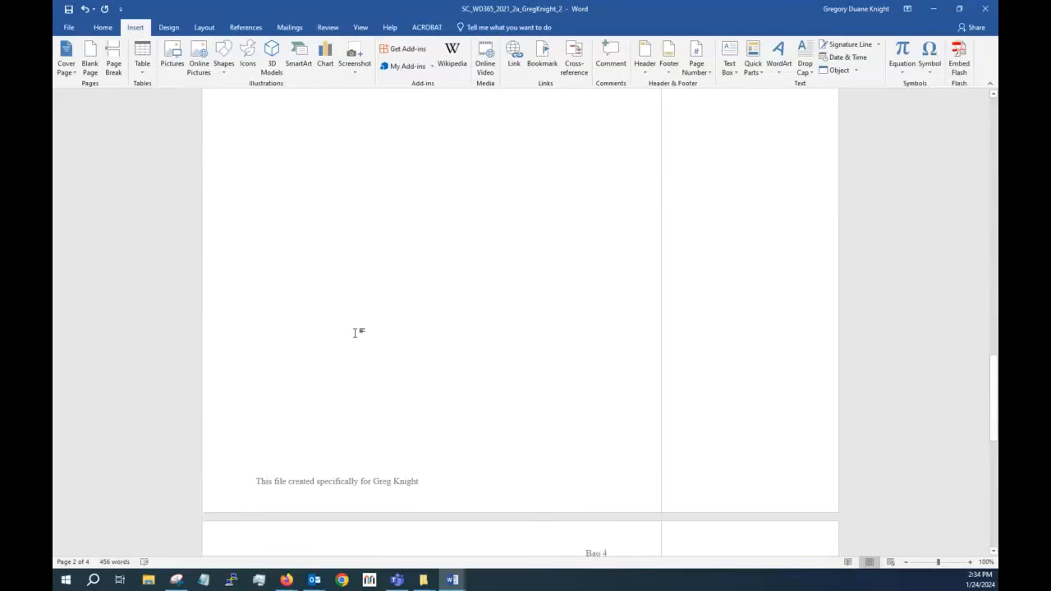
pyautogui.click(85, 9)
pyautogui.scroll(2, 312, 205)
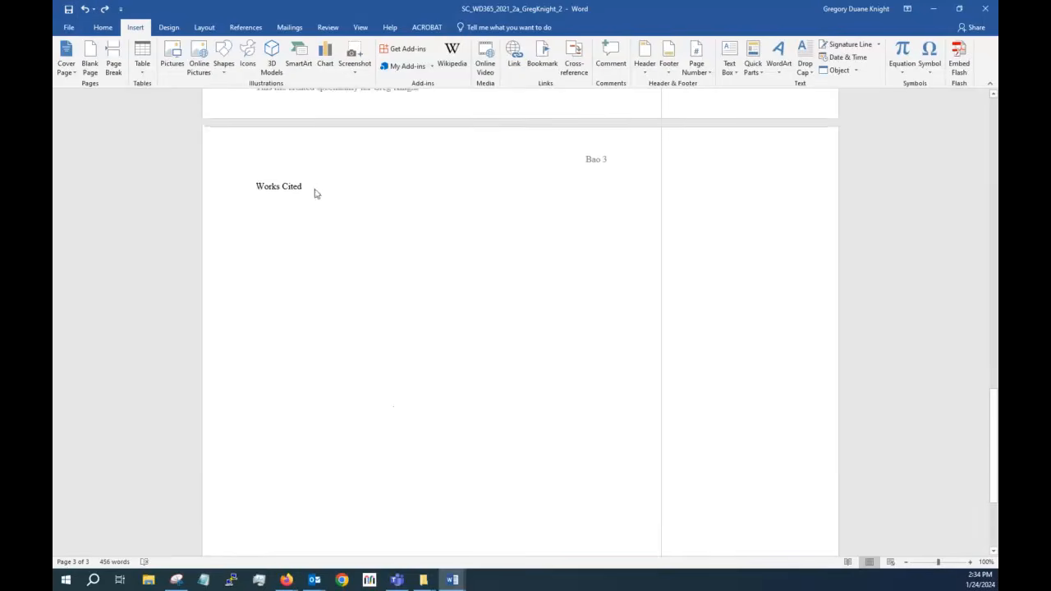
pyautogui.scroll(3, 315, 194)
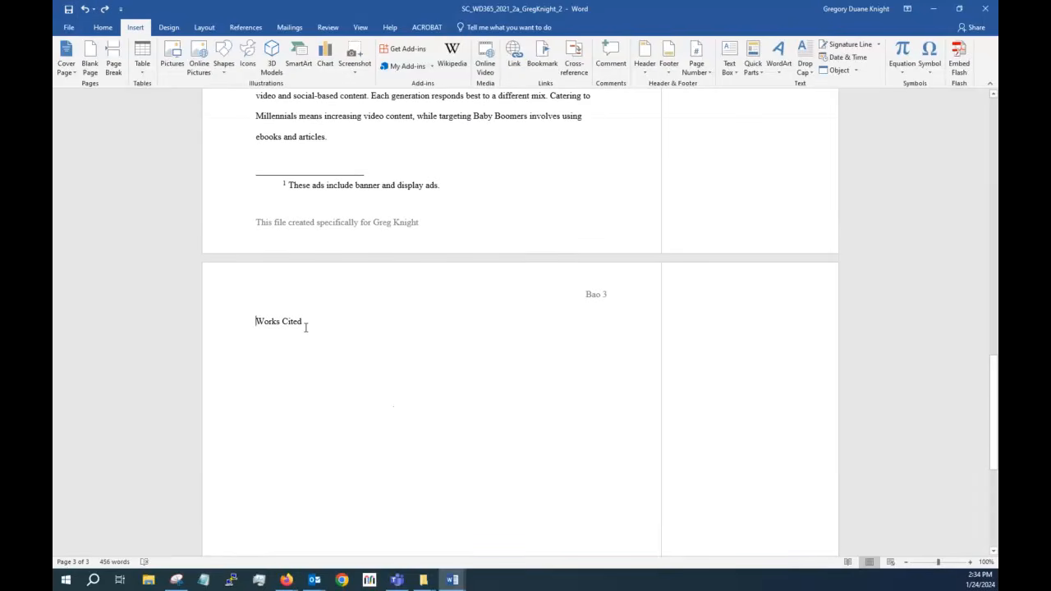
# Step: Center the "Works Cited" paragraph on the last page
pyautogui.click(251, 323)
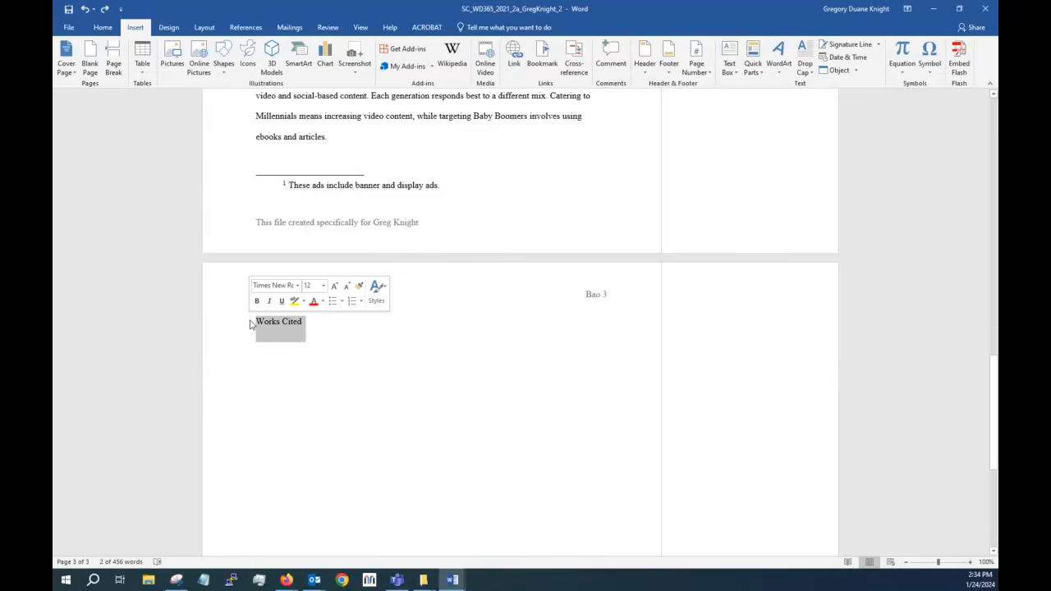
pyautogui.click(103, 28)
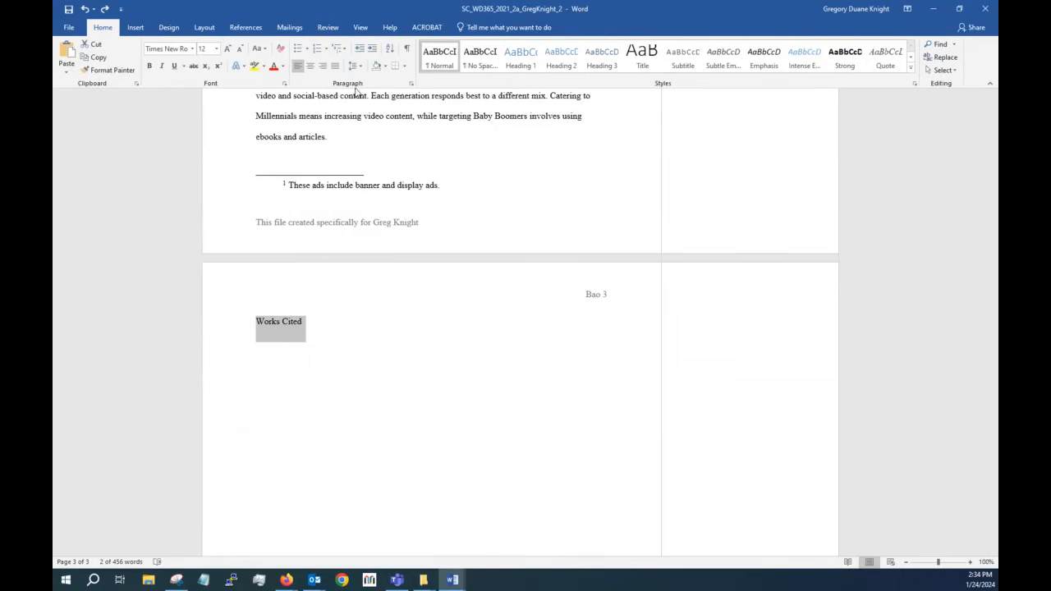
pyautogui.click(311, 69)
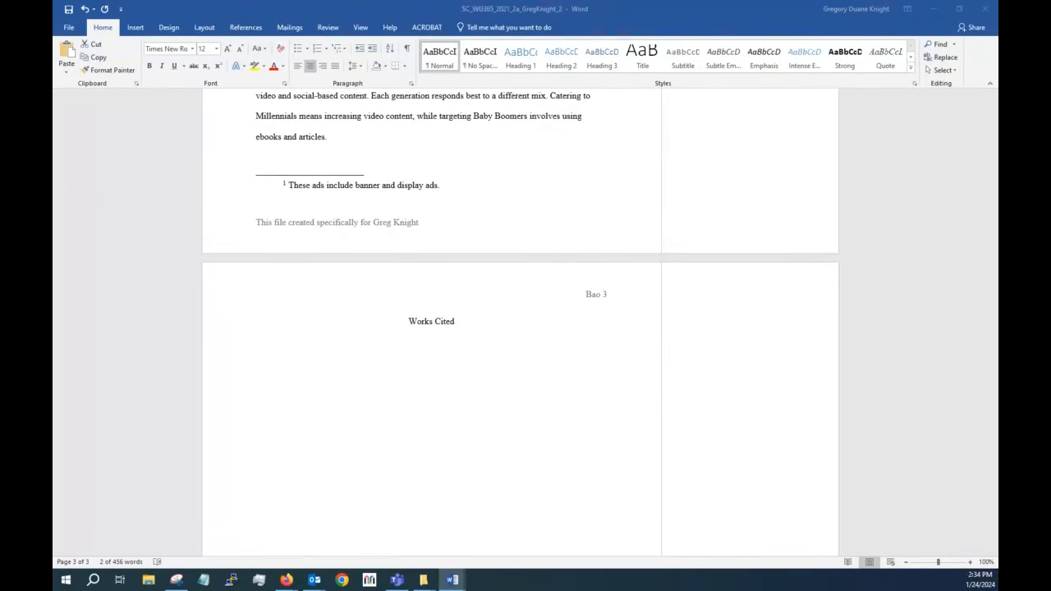
# Step: Insert a bibliography without a built-in heading in the left-aligned blank paragraph below "Works Cited", following instruction 18
pyautogui.moveTo(54, 131); pyautogui.dragTo(338, 115)
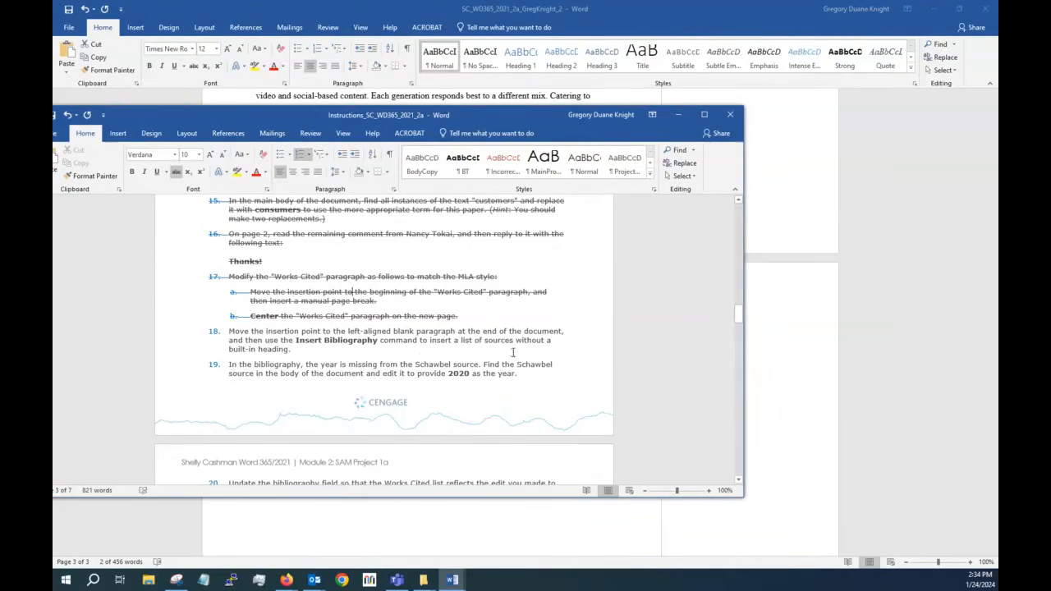
pyautogui.moveTo(352, 117); pyautogui.dragTo(54, 123)
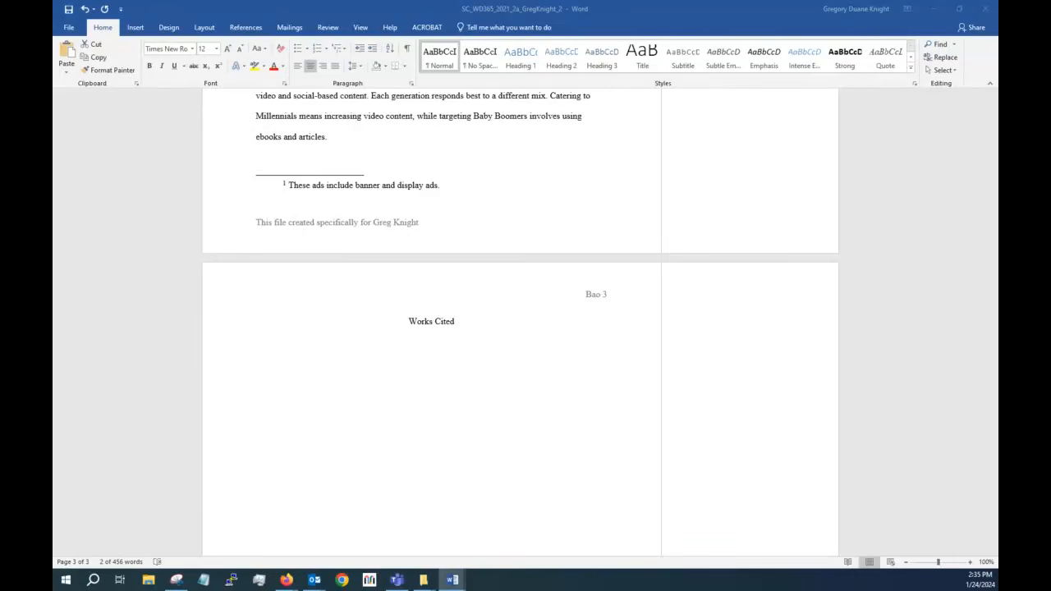
pyautogui.moveTo(458, 328); pyautogui.dragTo(415, 336)
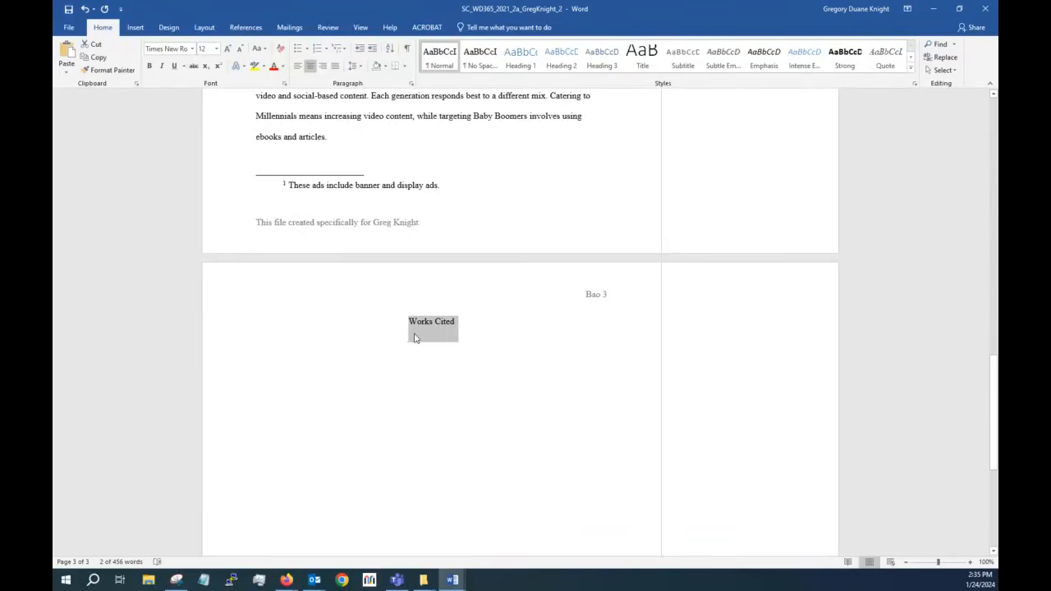
pyautogui.click(371, 337)
pyautogui.click(243, 339)
pyautogui.click(208, 377)
pyautogui.click(290, 343)
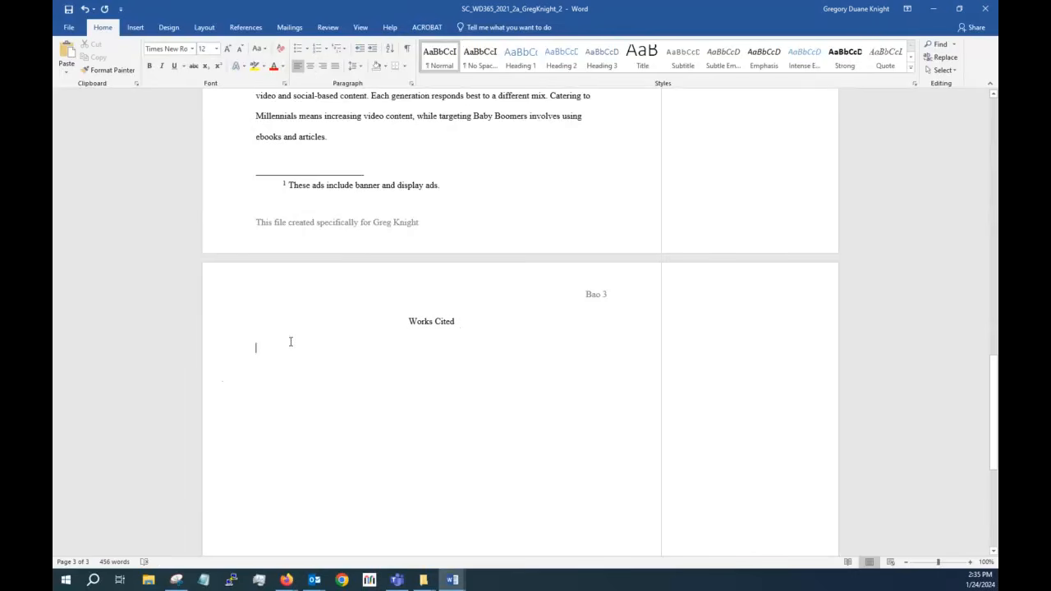
pyautogui.press('Up')
pyautogui.click(283, 345)
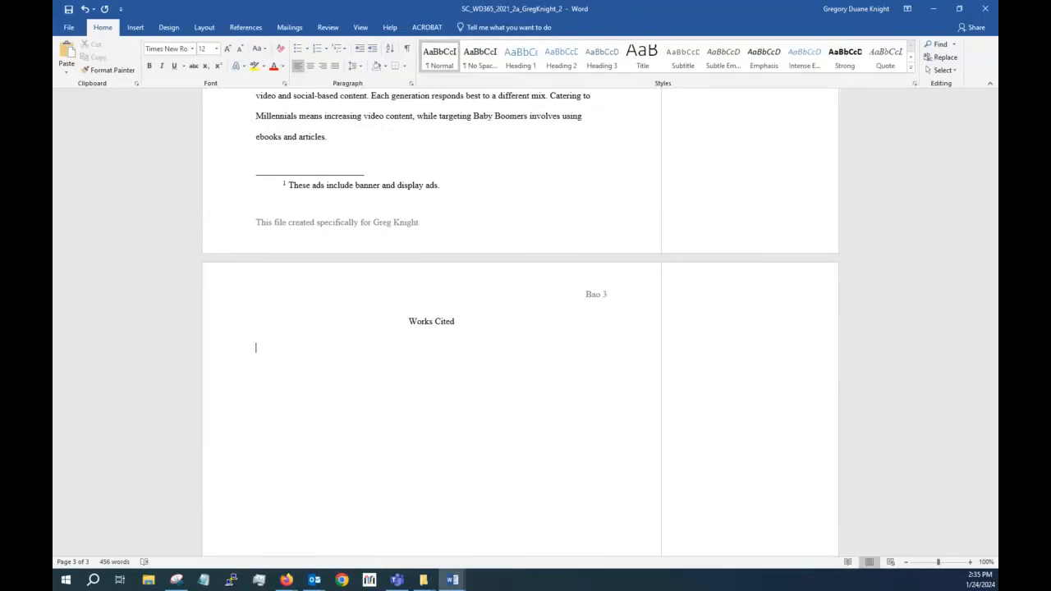
pyautogui.click(244, 29)
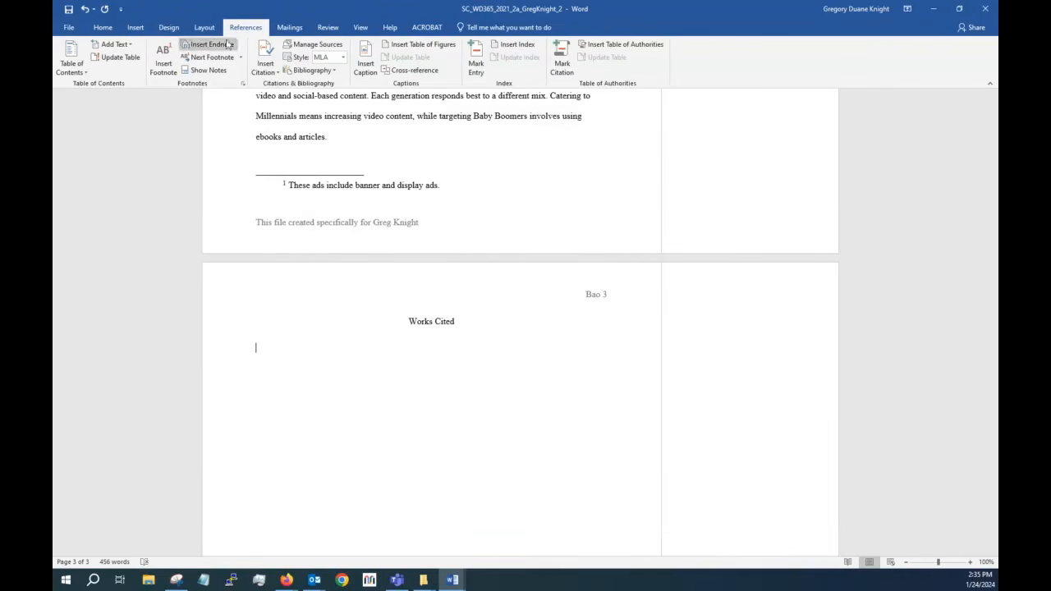
pyautogui.click(335, 71)
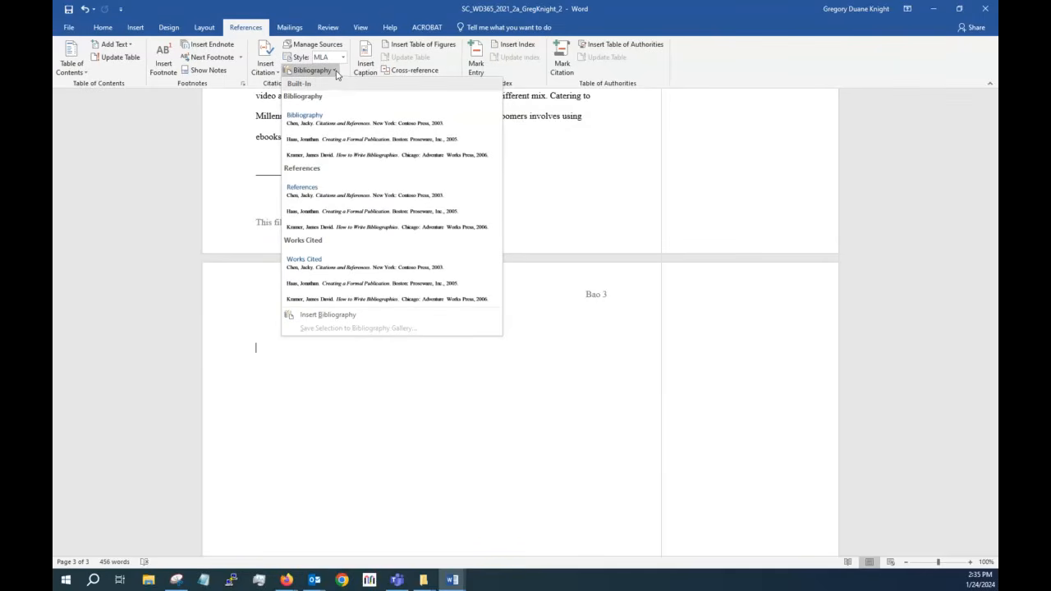
pyautogui.click(325, 315)
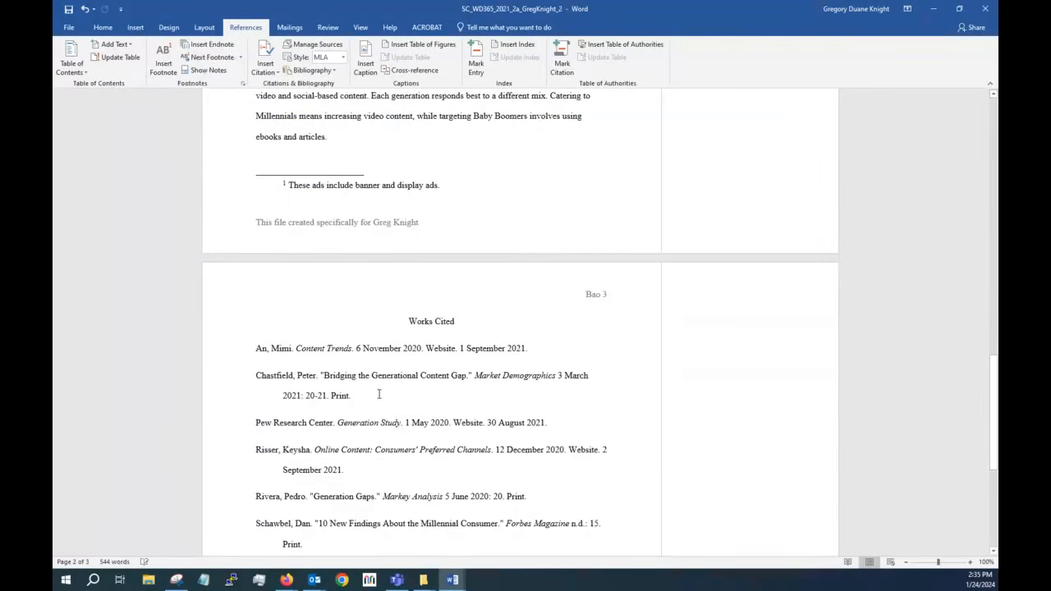
pyautogui.scroll(-2, 379, 394)
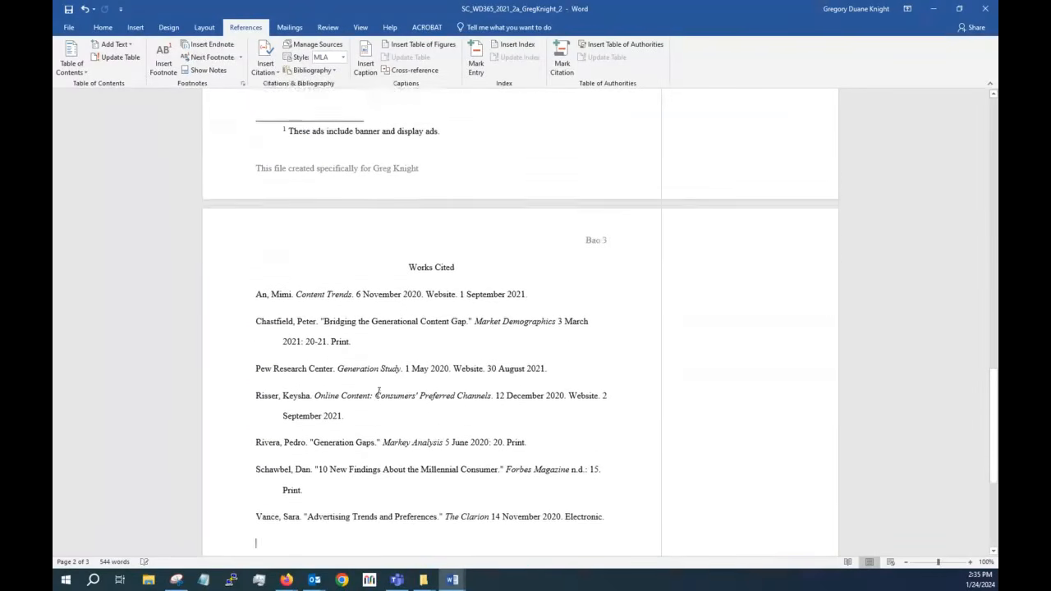
pyautogui.scroll(1, 378, 393)
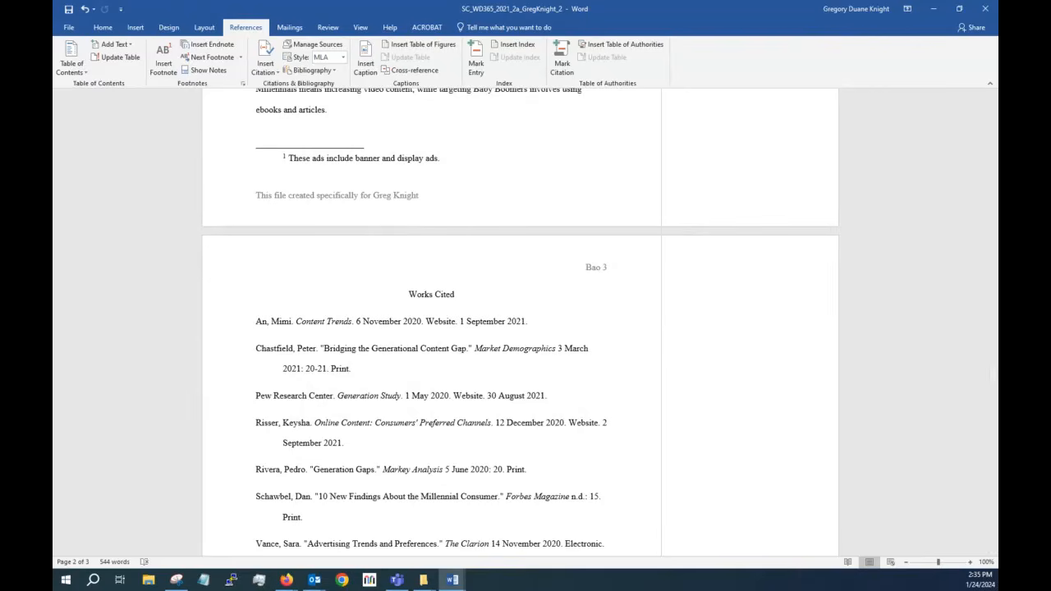
# Step: Edit the source of the in-text citation for the Forbes Magazine article on page 2, setting its year to 2020
pyautogui.scroll(-3, 403, 361)
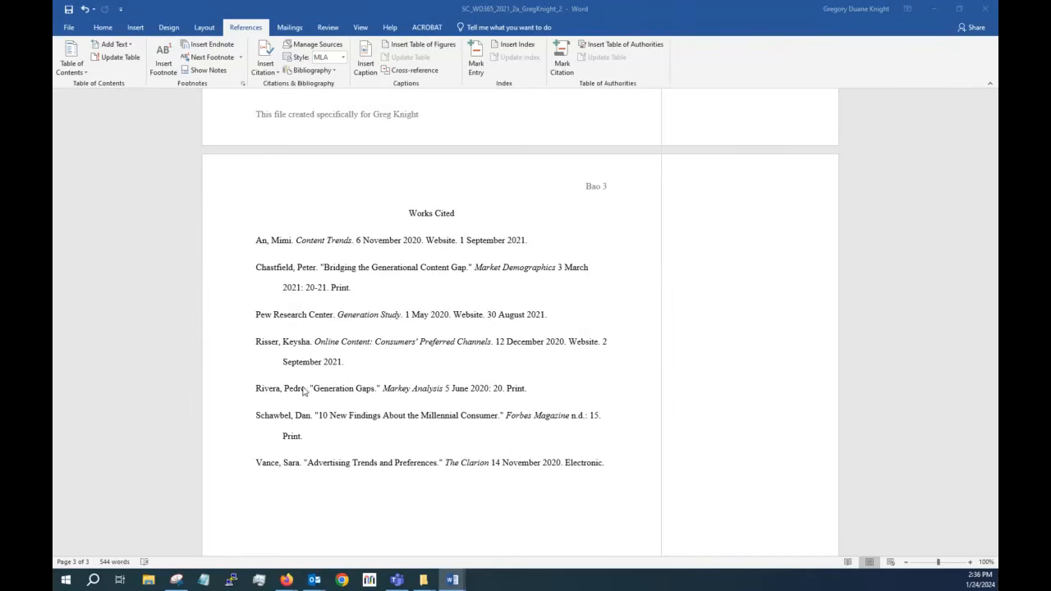
pyautogui.click(299, 420)
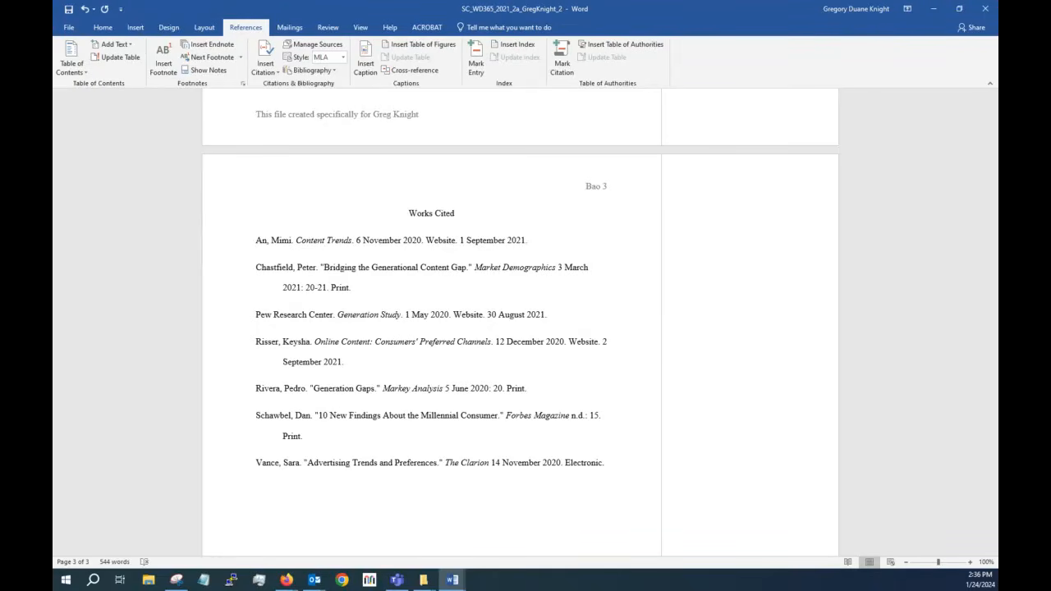
pyautogui.scroll(8, 470, 257)
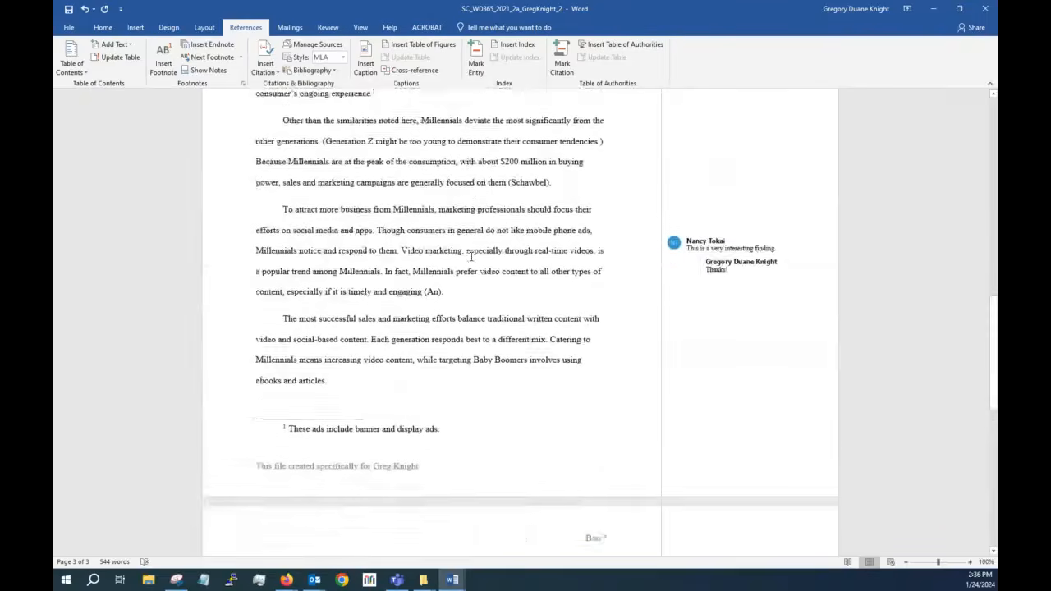
pyautogui.scroll(2, 471, 257)
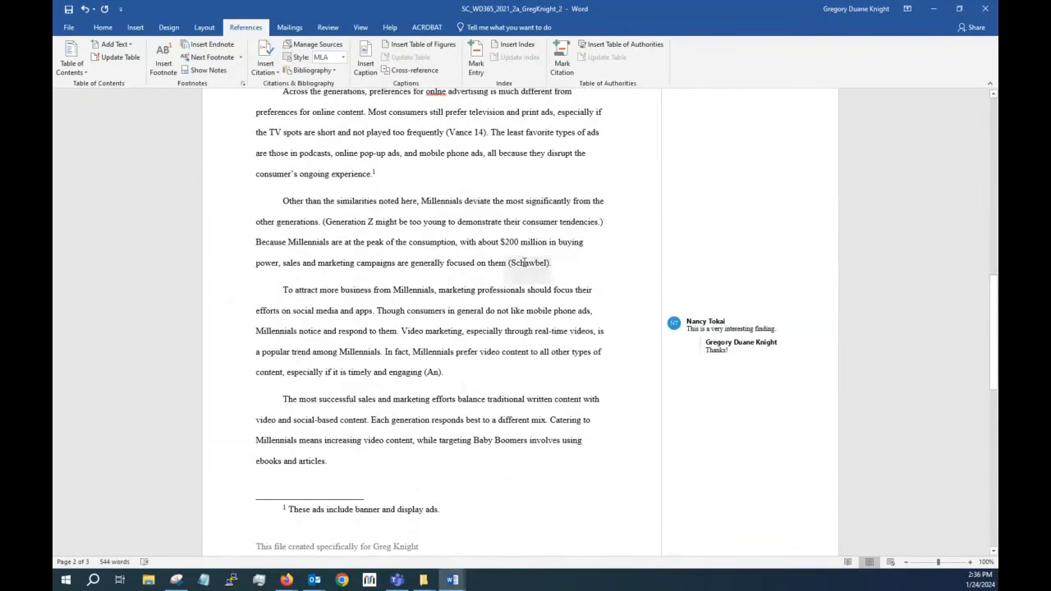
pyautogui.click(524, 262)
pyautogui.rightClick(524, 262)
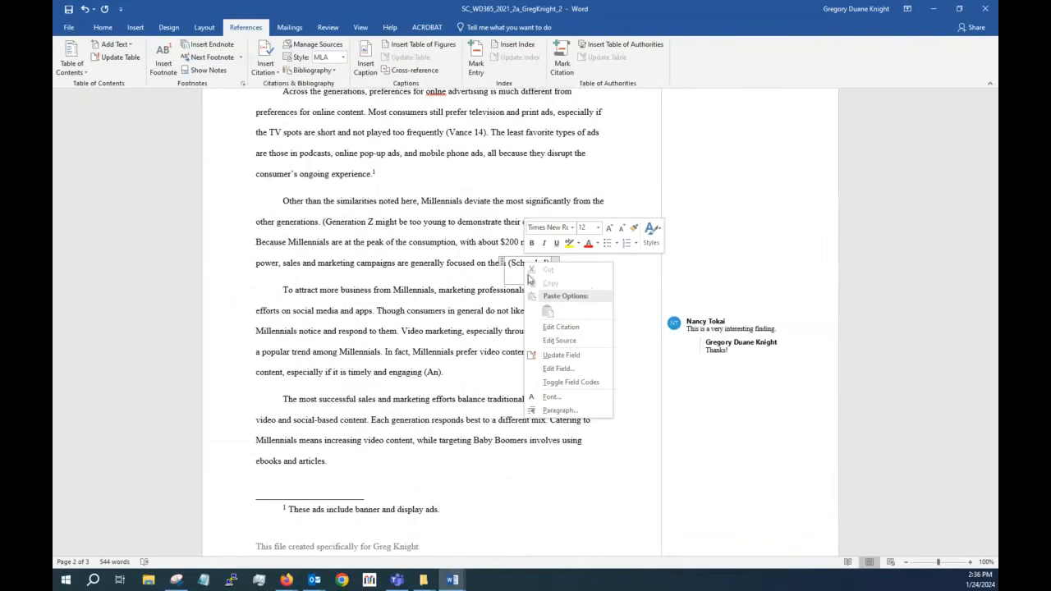
pyautogui.click(537, 340)
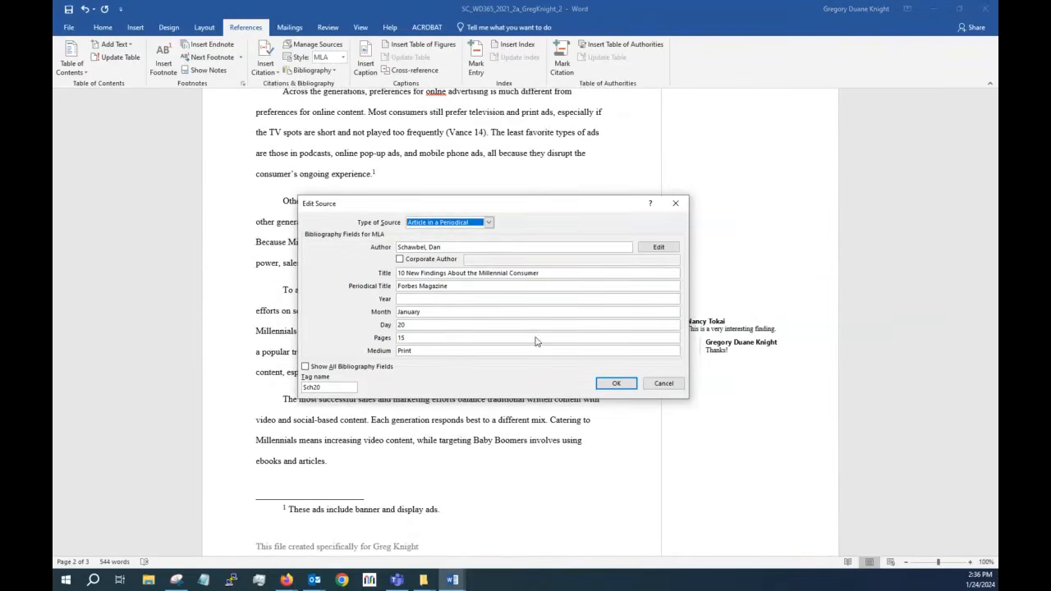
pyautogui.click(405, 299)
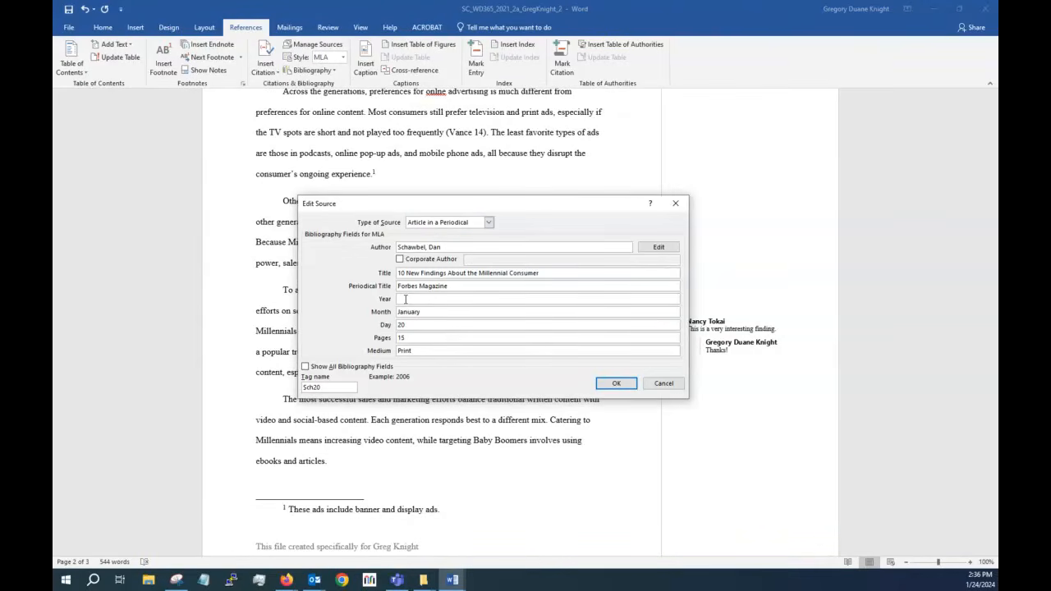
pyautogui.write('2020')
pyautogui.click(615, 383)
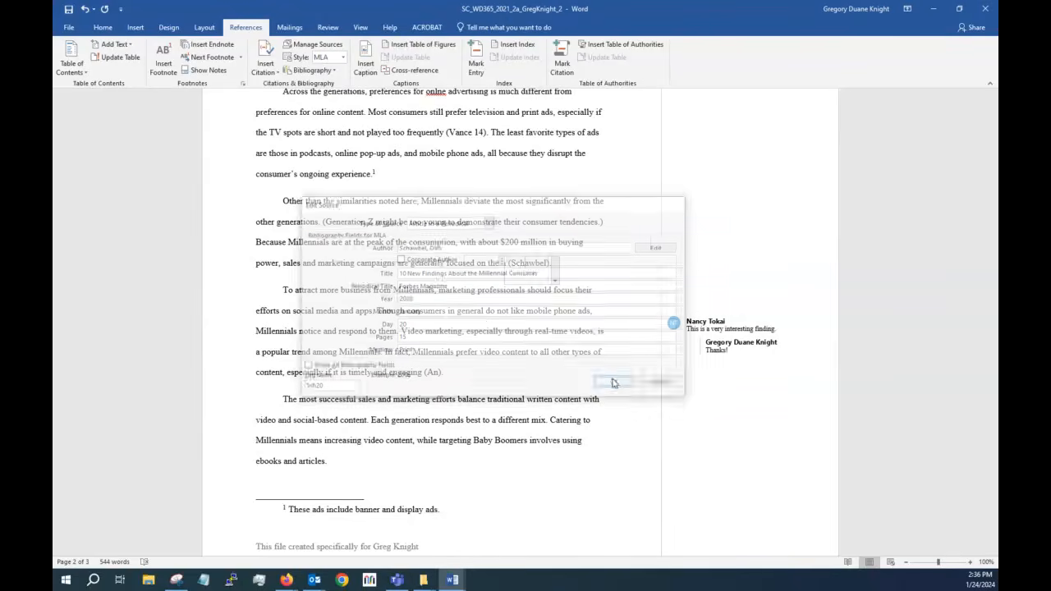
# Step: Check the Forbes Magazine entry in the Works Cited list and read instruction 20 in the project instructions document
pyautogui.scroll(-5, 424, 324)
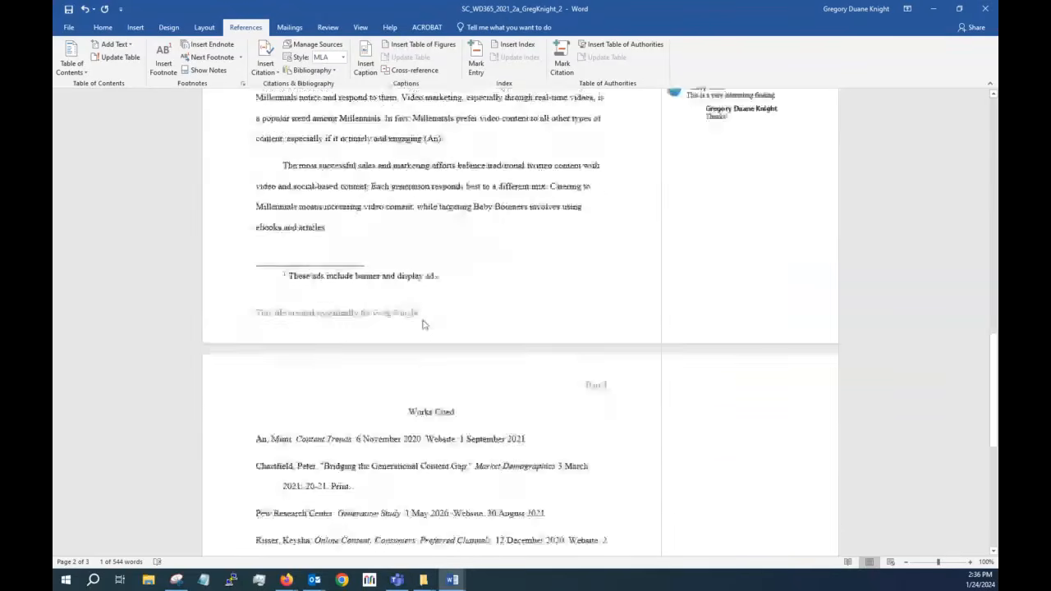
pyautogui.scroll(-5, 424, 325)
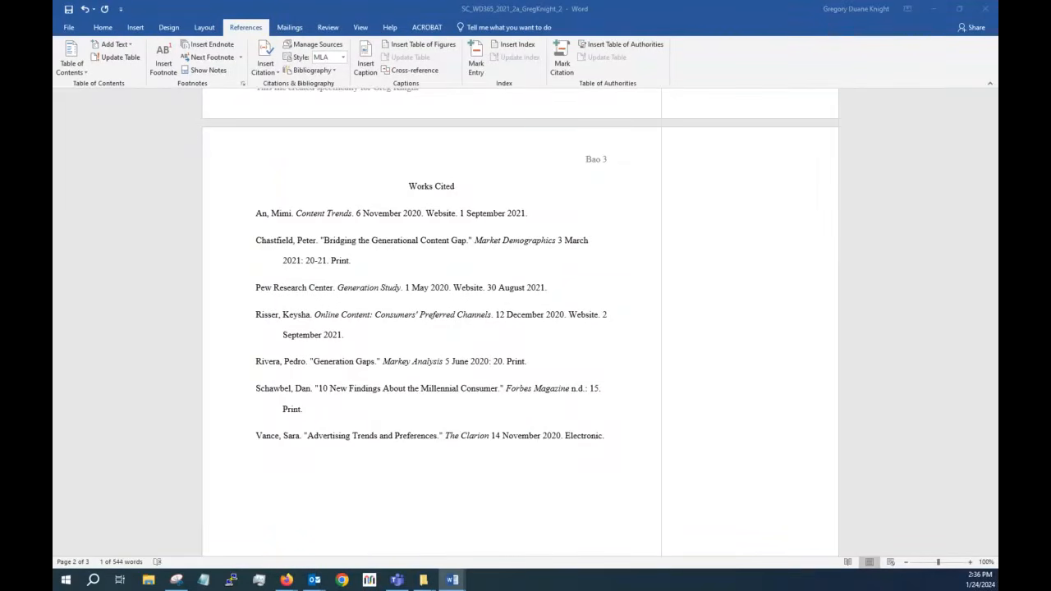
pyautogui.hotkey('alt', 'Tab')
pyautogui.scroll(-3, 357, 299)
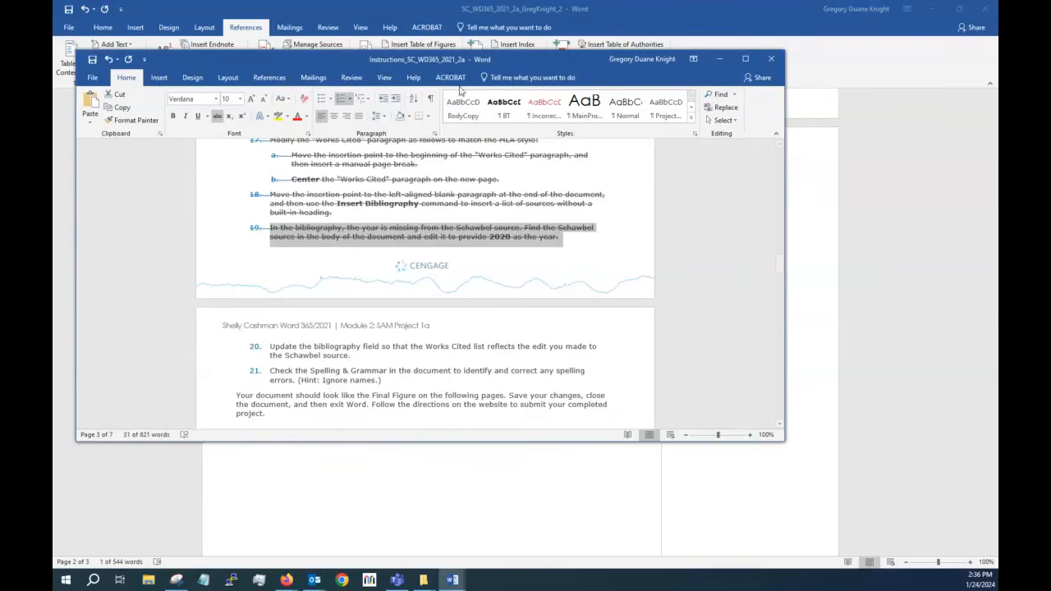
pyautogui.moveTo(417, 67); pyautogui.dragTo(54, 69)
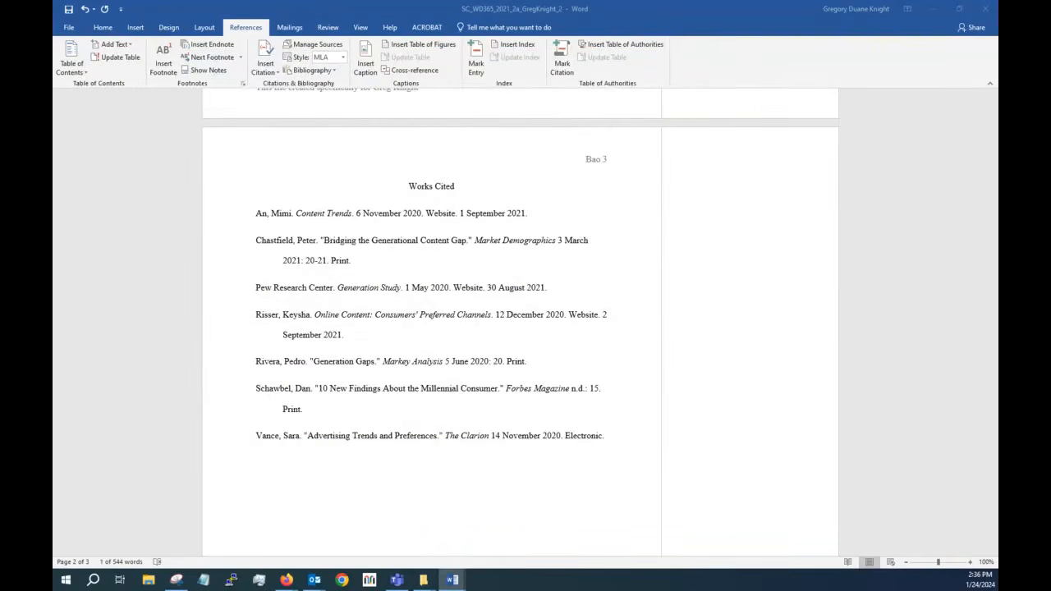
# Step: Update the bibliography field under "Works Cited" and check the year in the Forbes Magazine entry
pyautogui.click(285, 271)
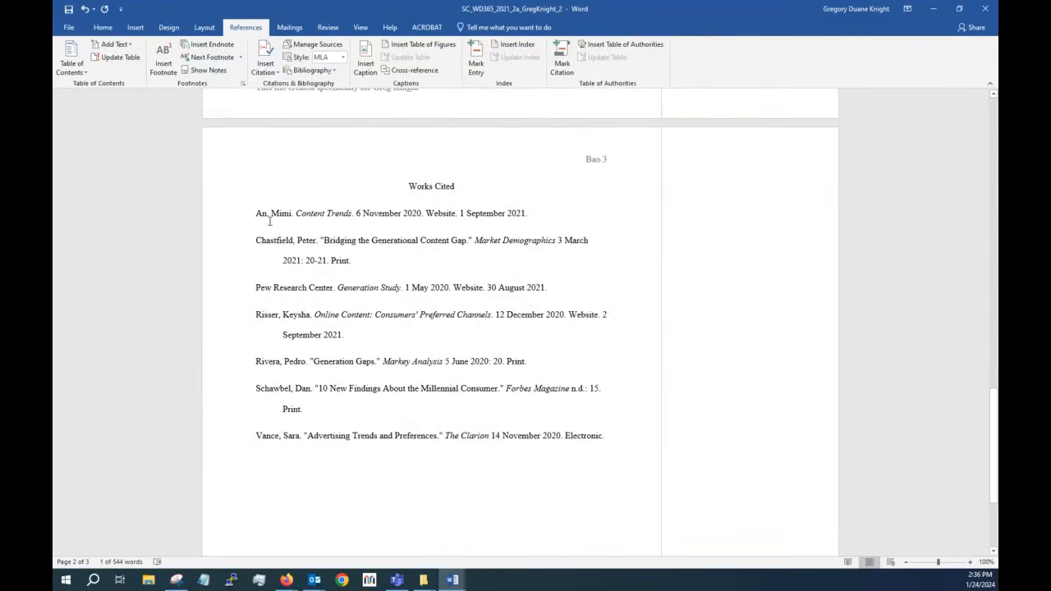
pyautogui.moveTo(269, 221); pyautogui.dragTo(608, 435)
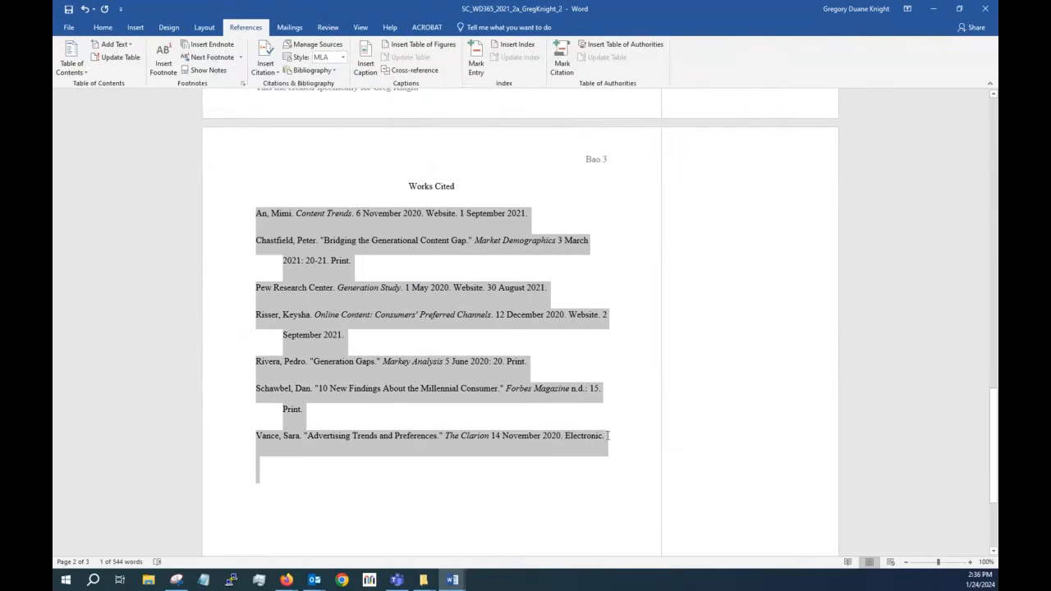
pyautogui.rightClick(348, 233)
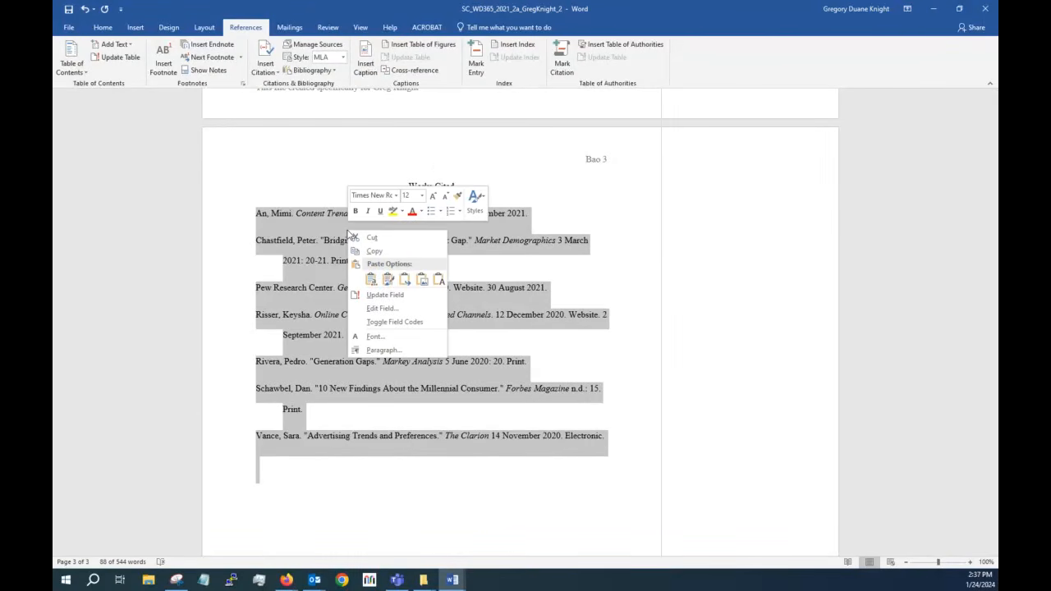
pyautogui.click(367, 296)
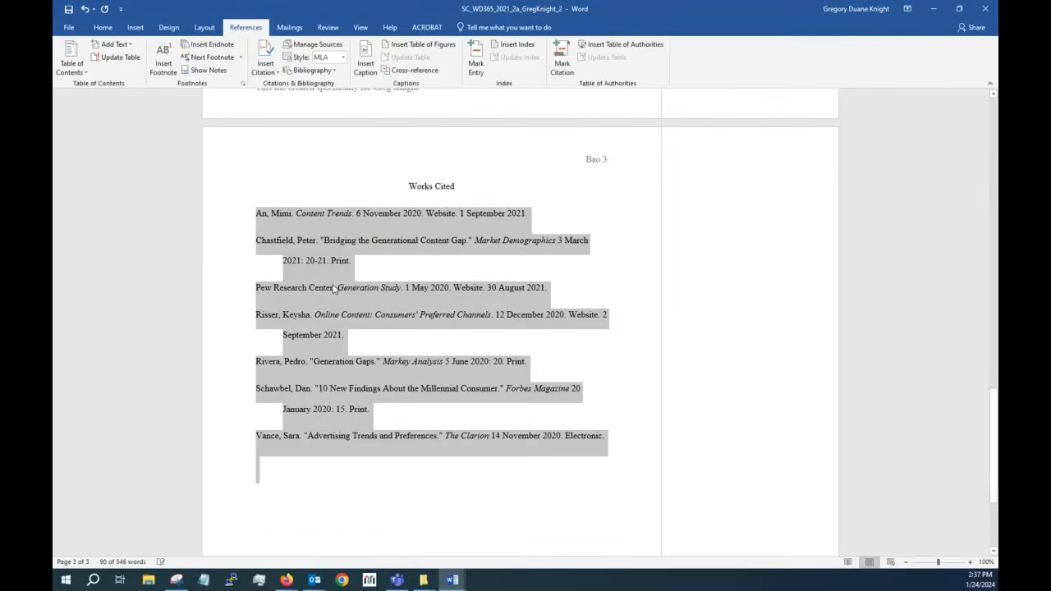
pyautogui.click(293, 324)
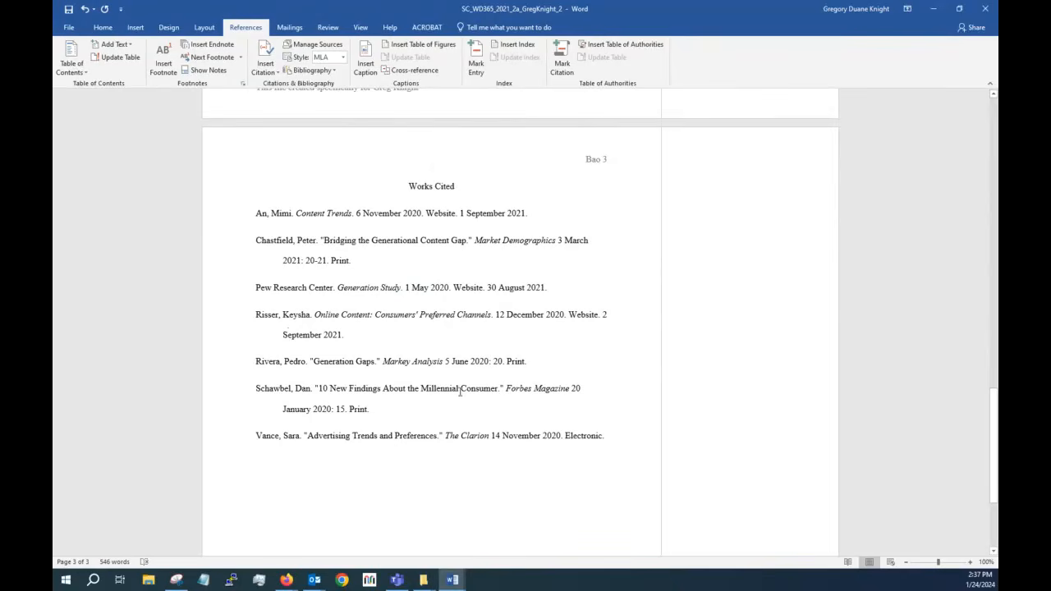
pyautogui.doubleClick(322, 410)
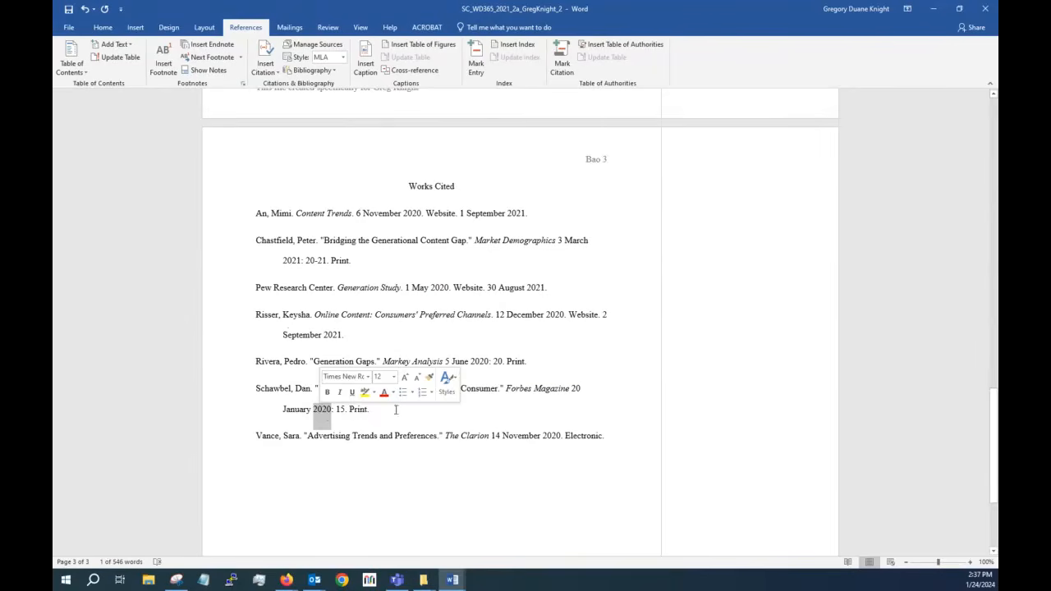
pyautogui.click(437, 404)
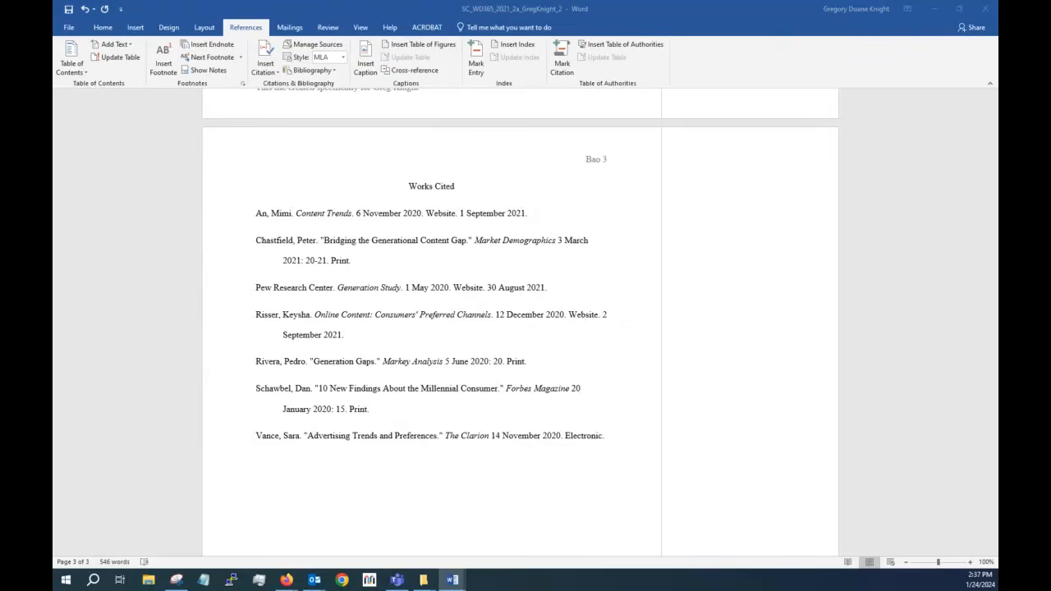
# Step: Strike through instruction 20 in the project instructions document and read instruction 21 about the spelling check
pyautogui.moveTo(53, 89); pyautogui.dragTo(362, 68)
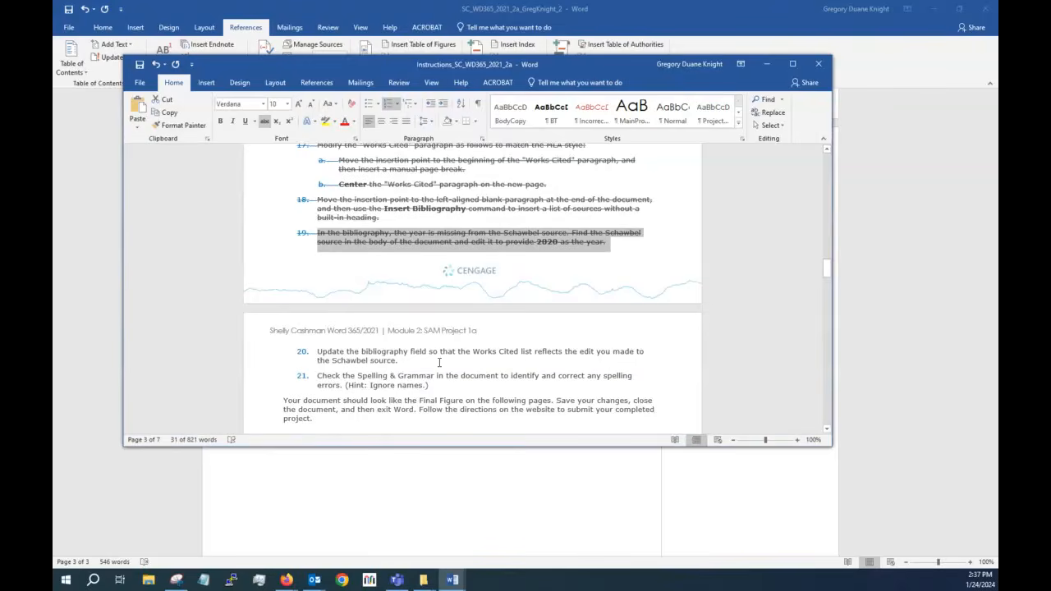
pyautogui.moveTo(335, 353); pyautogui.dragTo(404, 361)
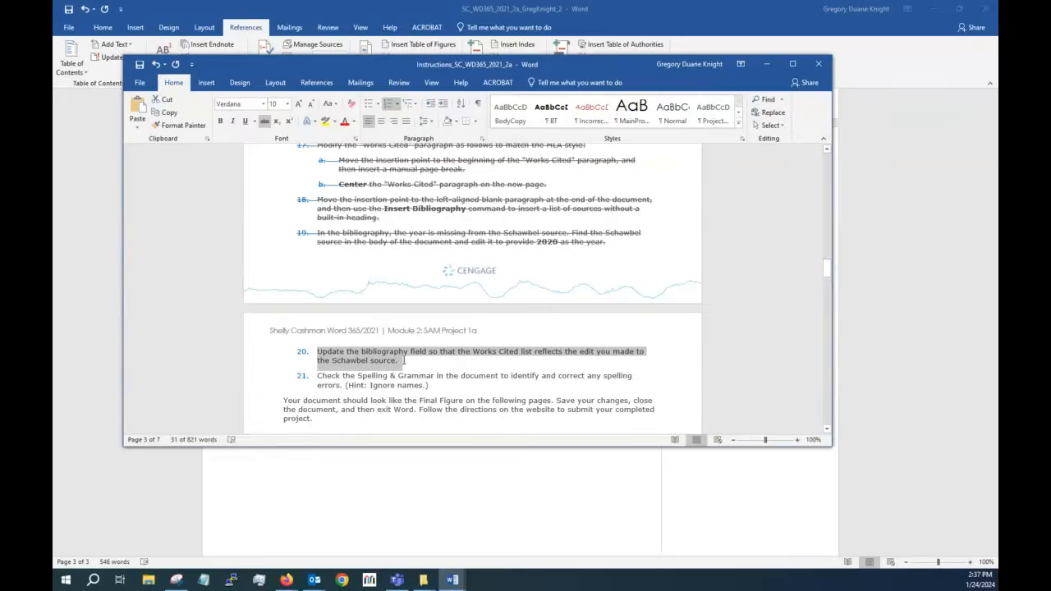
pyautogui.click(265, 121)
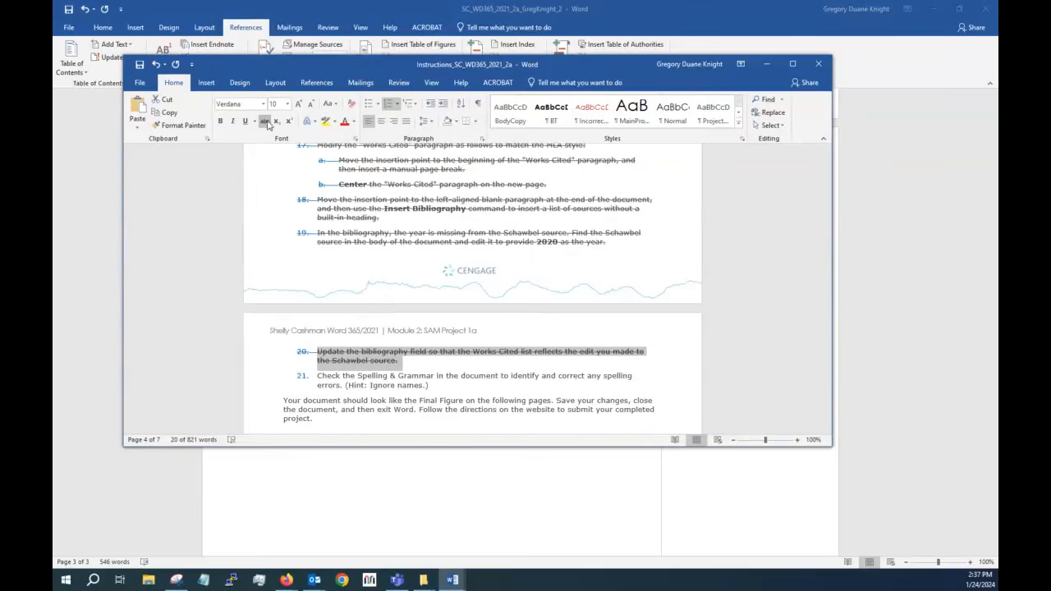
pyautogui.click(431, 384)
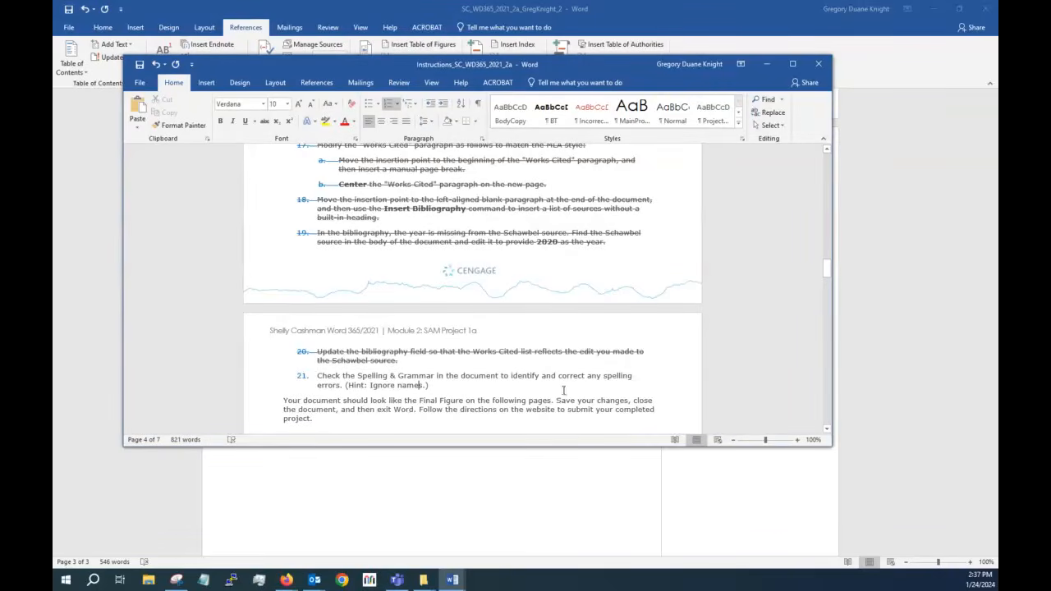
pyautogui.moveTo(385, 65); pyautogui.dragTo(53, 165)
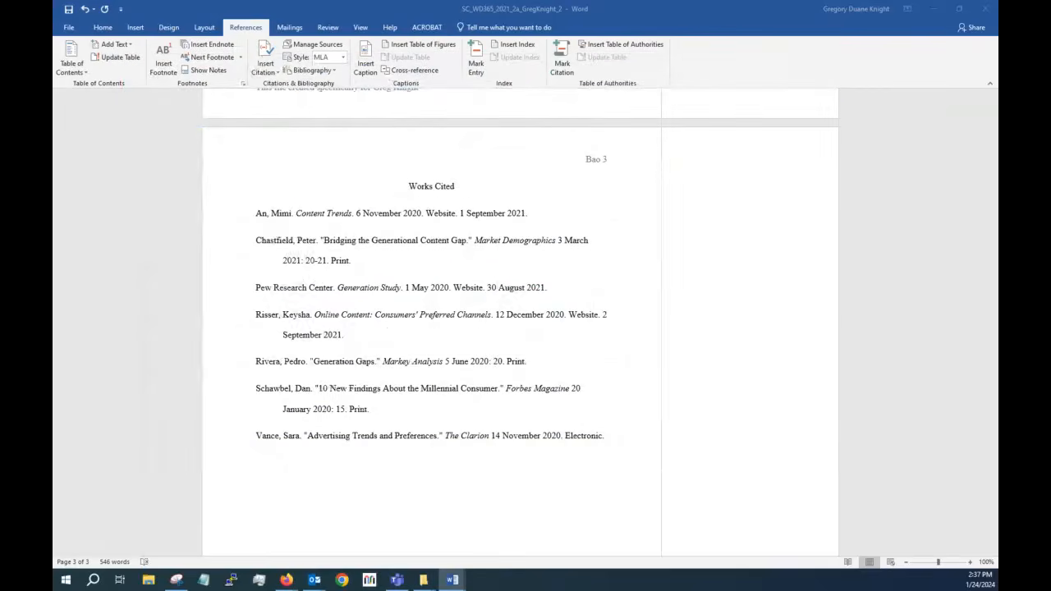
# Step: Run the spelling and grammar check from the start of the paper, correct "onlne" to "online", and save the document
pyautogui.scroll(3, 462, 258)
pyautogui.scroll(3, 461, 262)
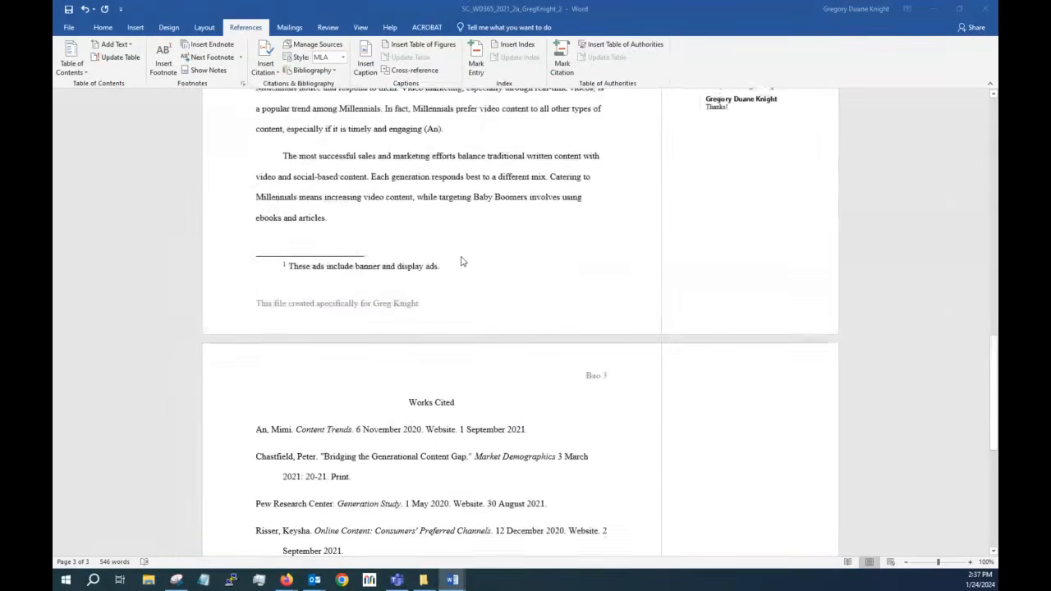
pyautogui.click(498, 284)
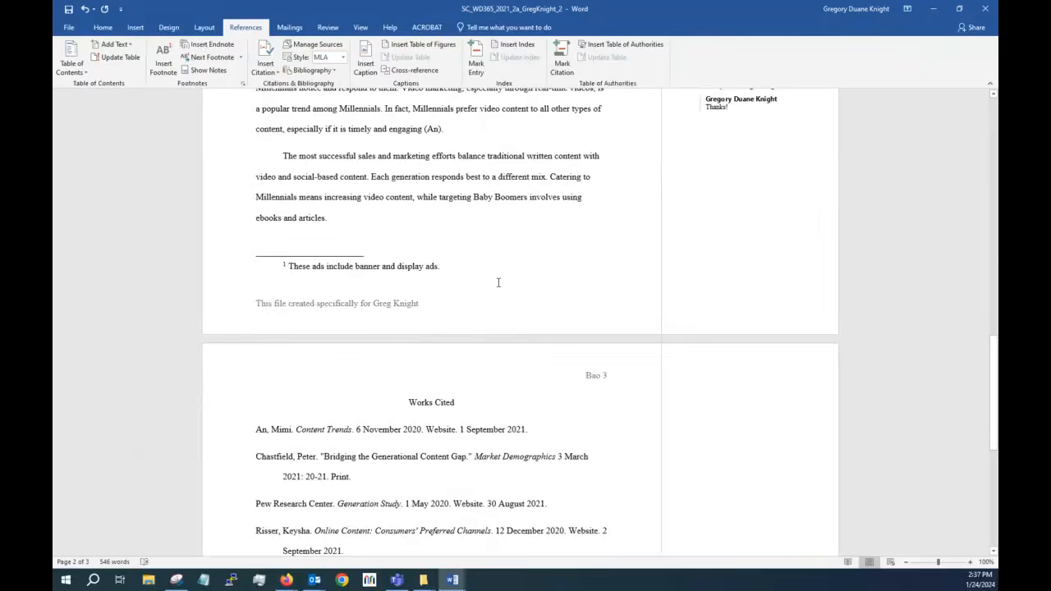
pyautogui.scroll(20, 498, 284)
pyautogui.click(312, 266)
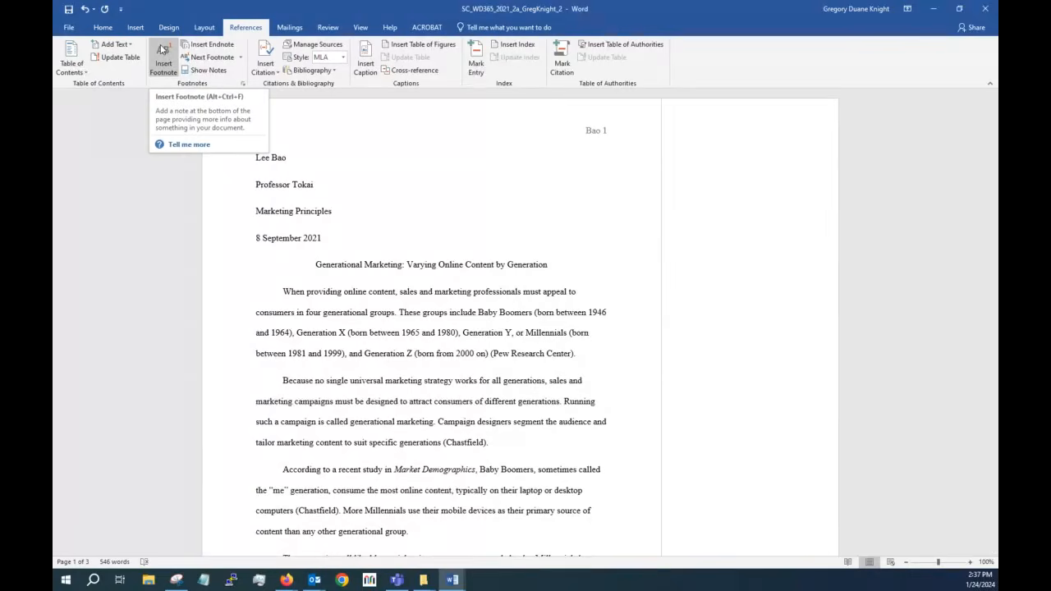
pyautogui.click(328, 29)
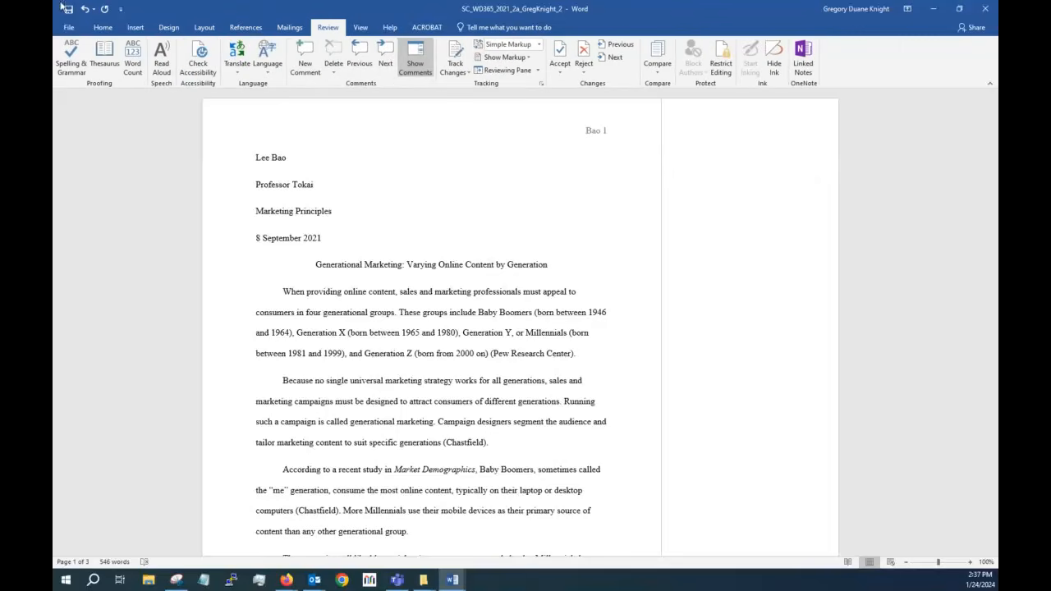
pyautogui.click(74, 62)
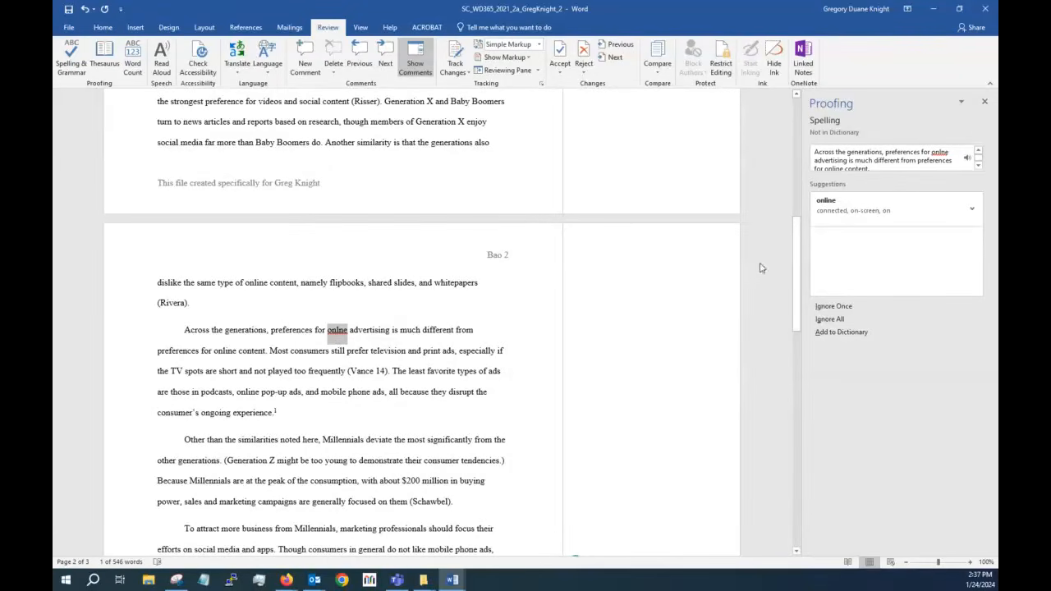
pyautogui.click(846, 207)
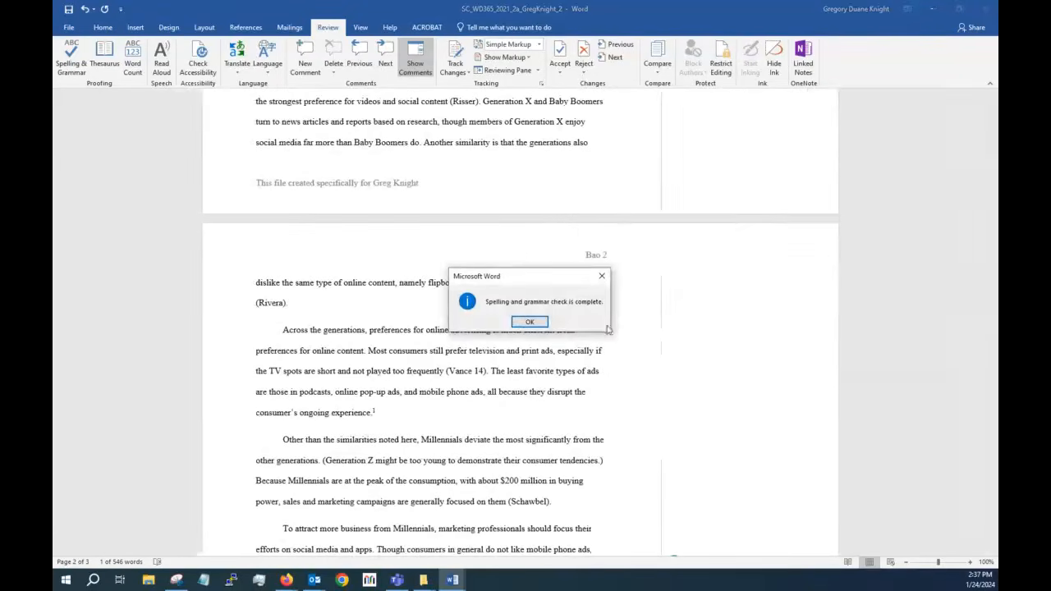
pyautogui.click(530, 322)
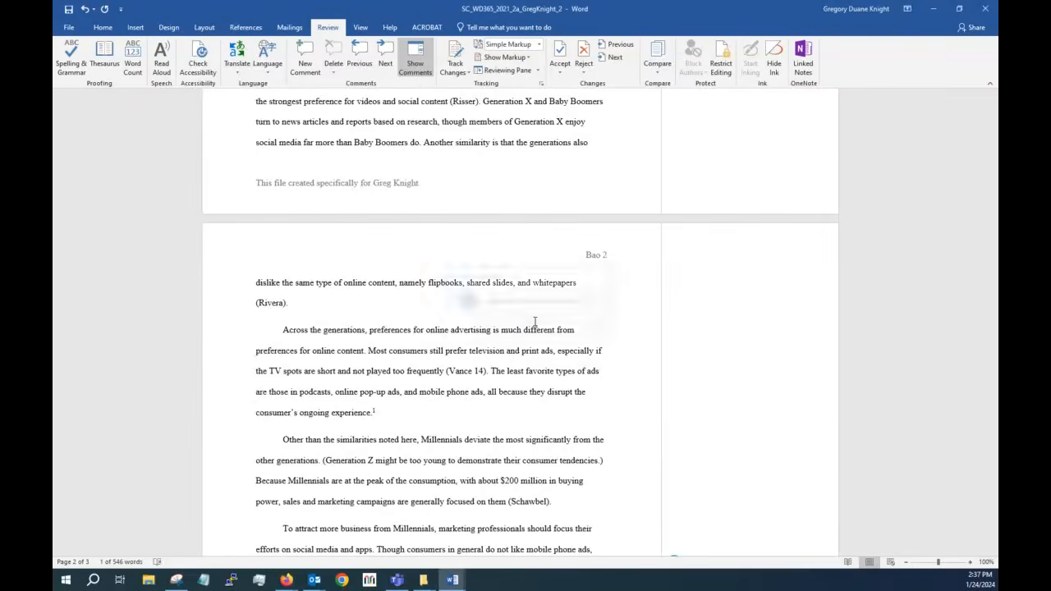
pyautogui.click(70, 9)
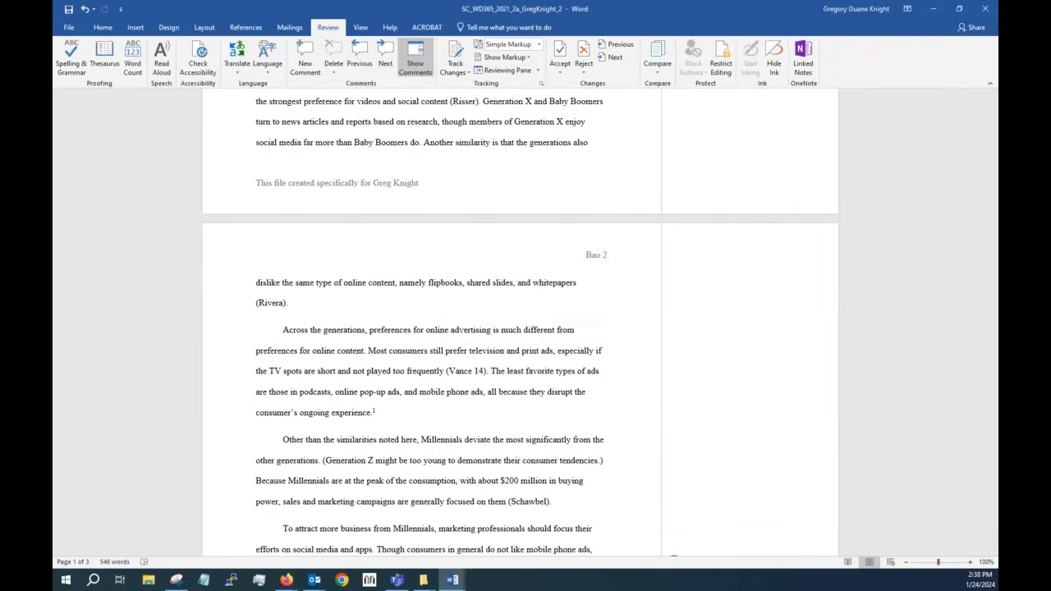
# Step: Return to the project instructions document and read the closing directions below instruction 21
pyautogui.hotkey('alt', 'Tab')
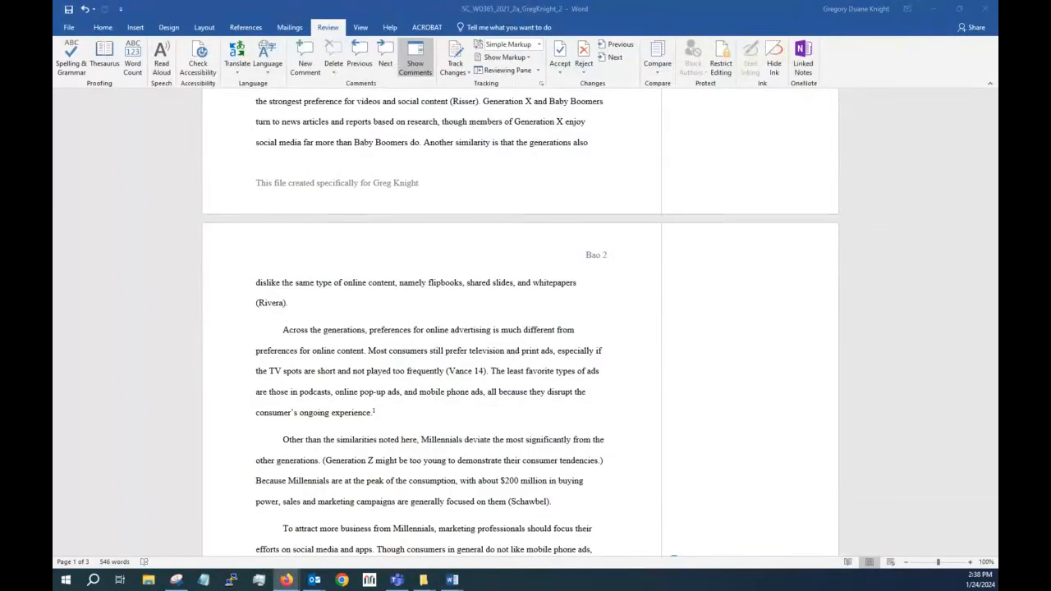
pyautogui.hotkey('alt', 'Tab')
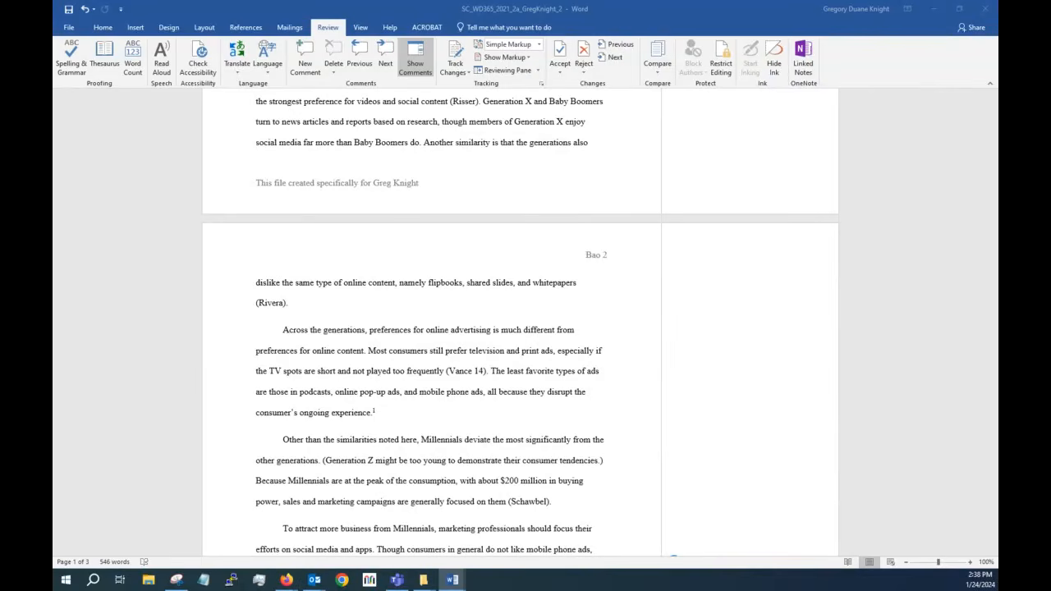
pyautogui.moveTo(0, 209); pyautogui.dragTo(237, 141)
pyautogui.click(387, 384)
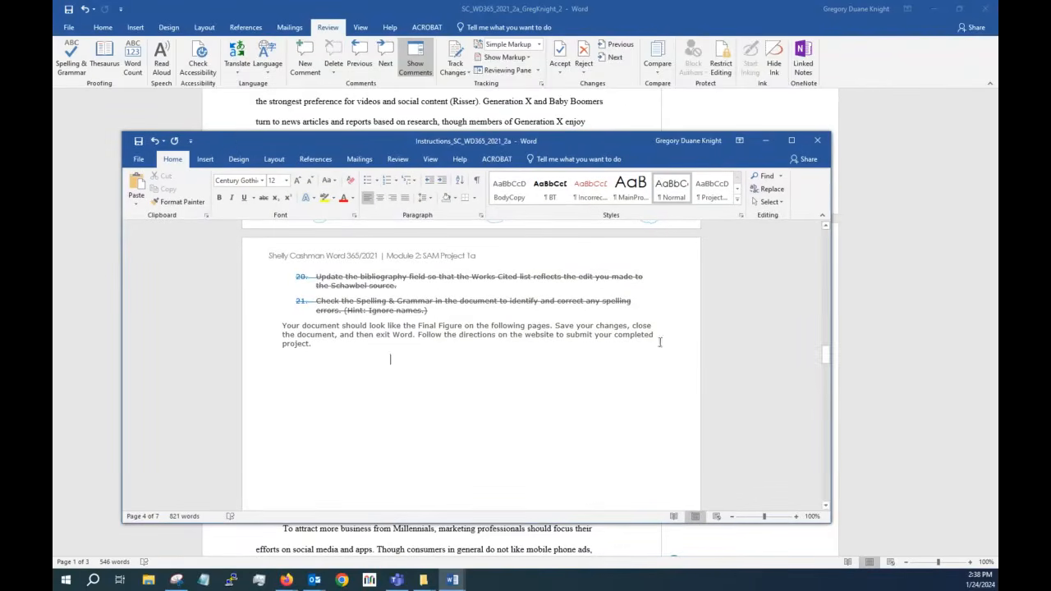
# Step: Close the finished research paper and clear the project instructions document off the screen
pyautogui.click(86, 120)
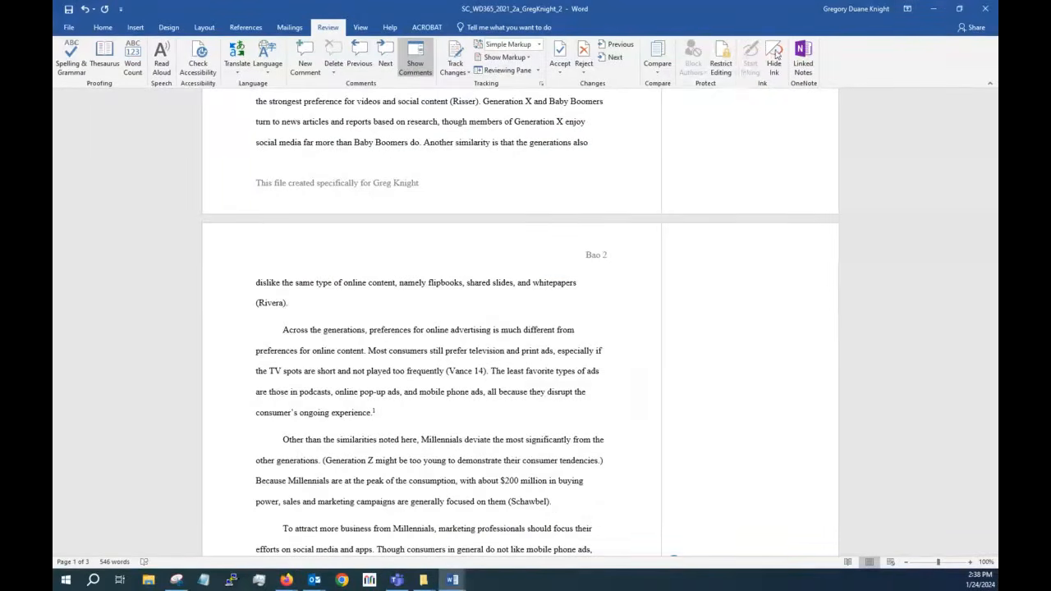
pyautogui.click(985, 10)
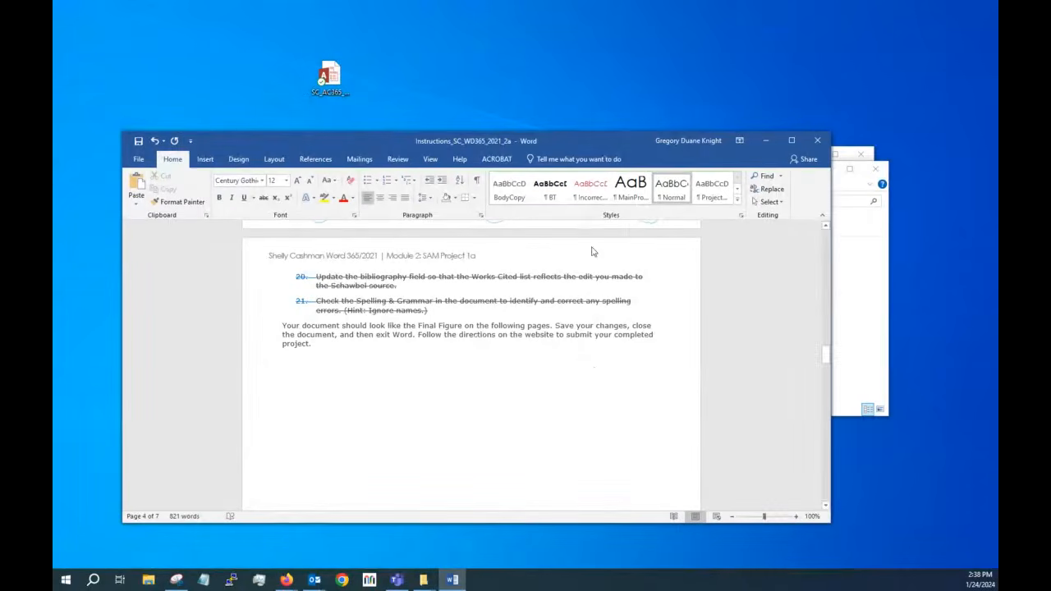
pyautogui.click(817, 140)
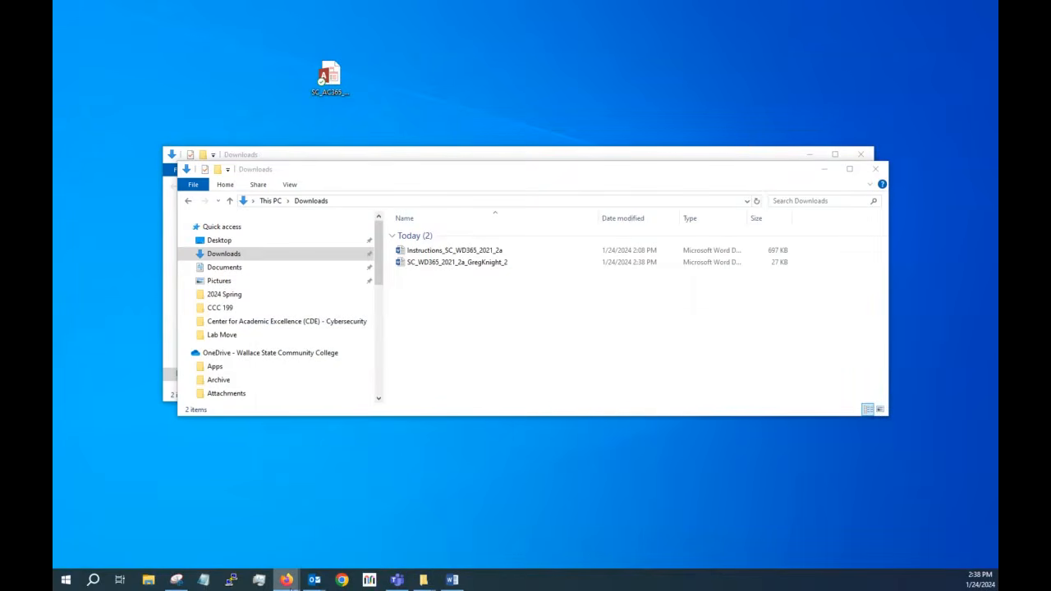
# Step: Switch to the MindTap project page in Firefox and upload the completed SC_WD365_2021_2a Word file from Downloads
pyautogui.moveTo(288, 582)
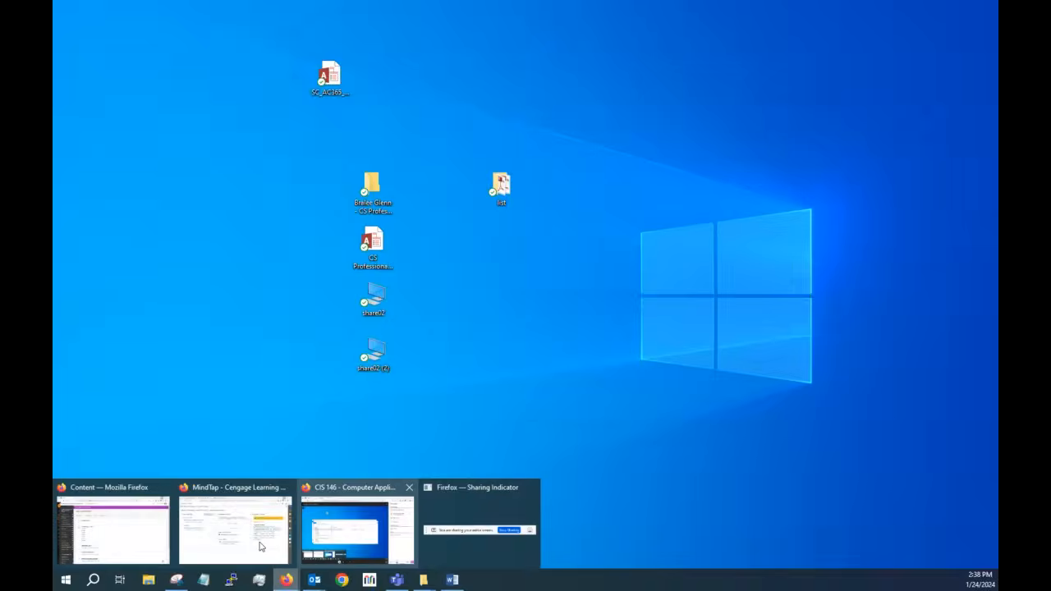
pyautogui.moveTo(289, 545)
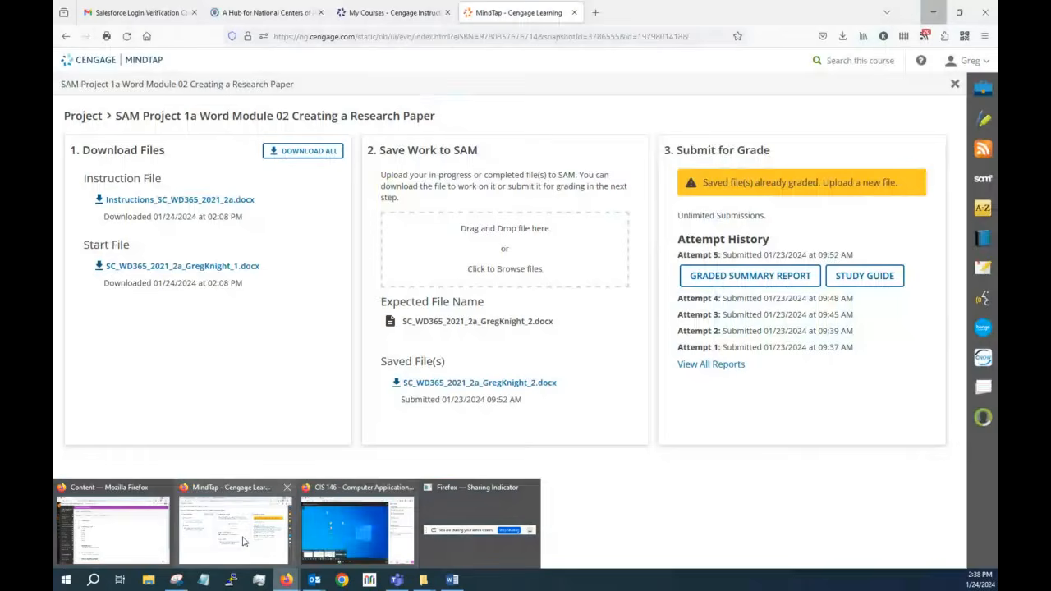
pyautogui.click(271, 534)
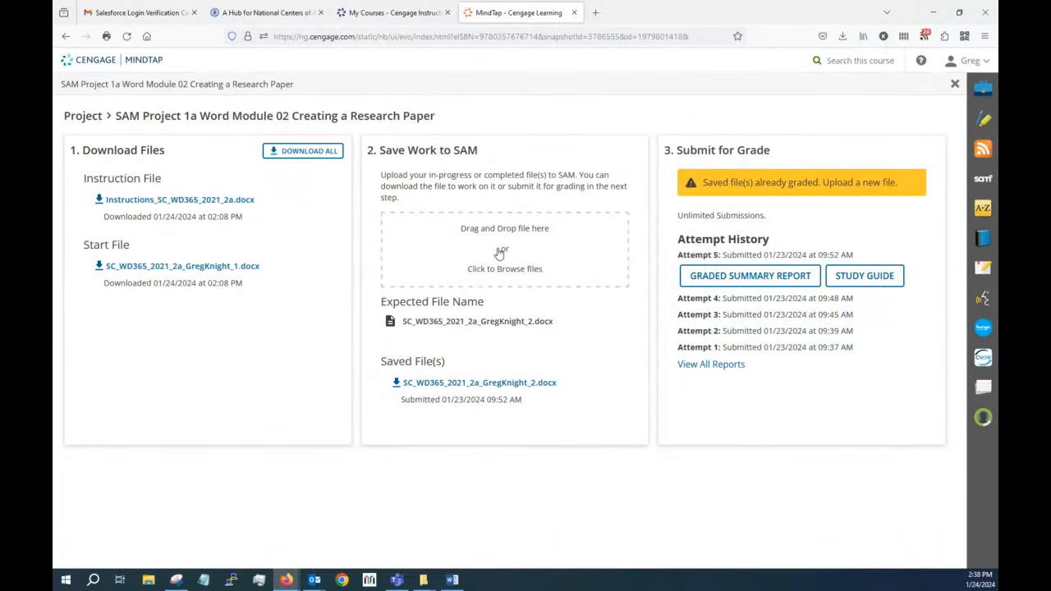
pyautogui.click(493, 239)
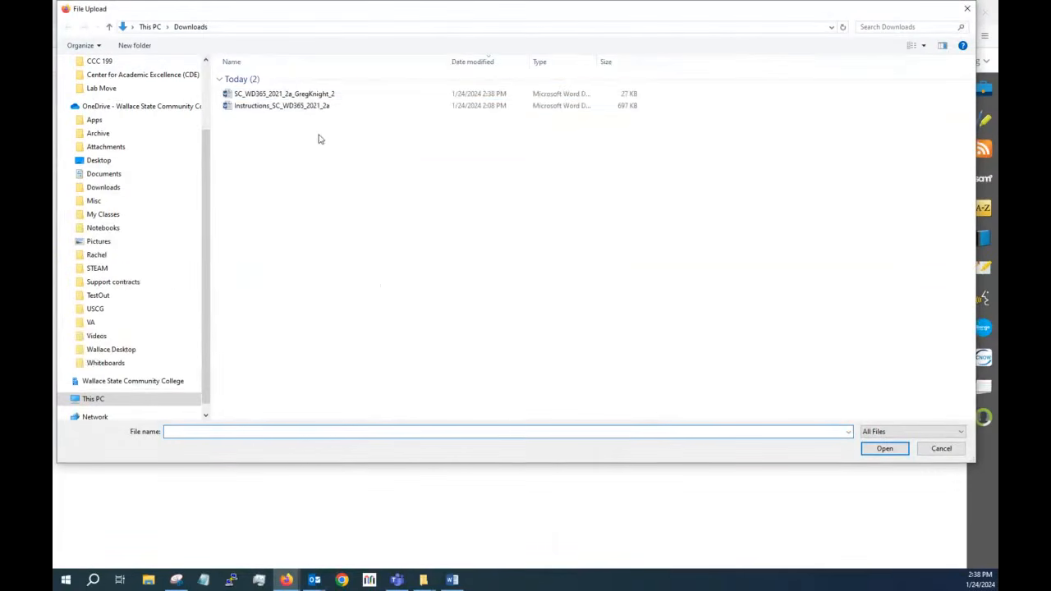
pyautogui.click(329, 94)
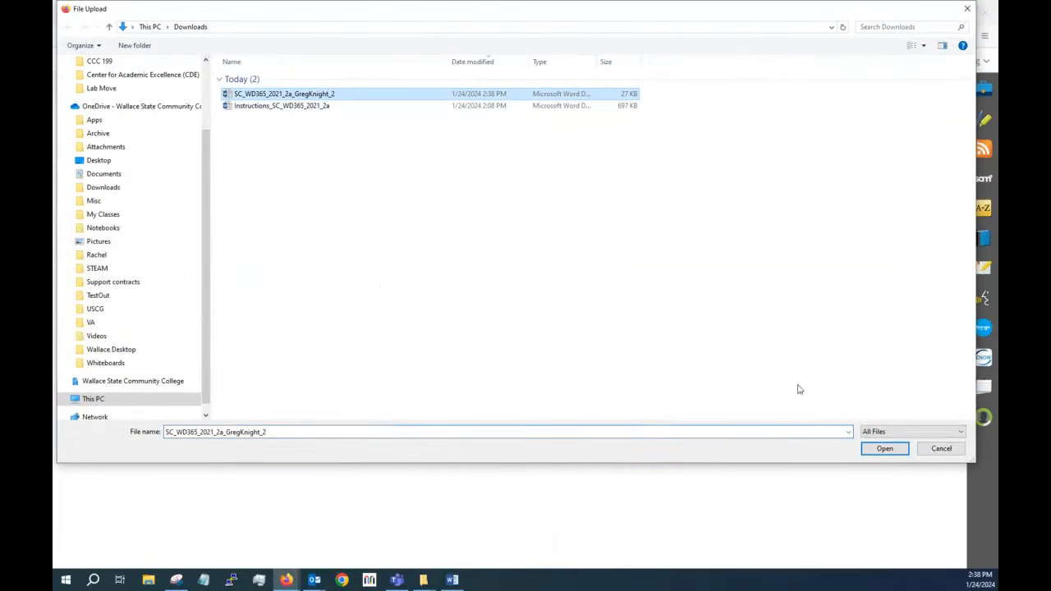
pyautogui.click(883, 450)
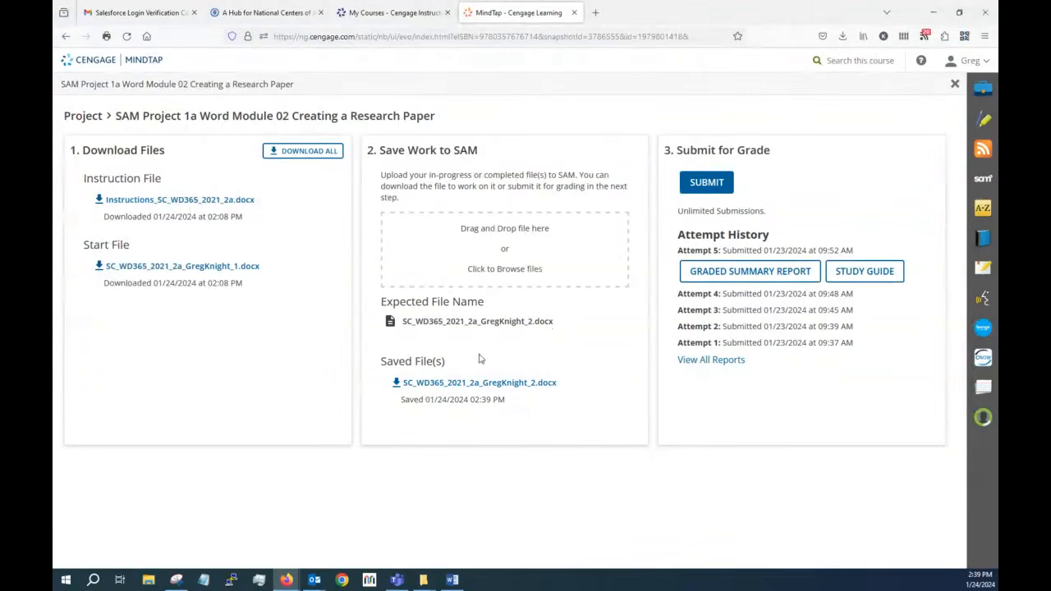
# Step: Submit the uploaded project for grading and open the graded summary report of the newest attempt in a maximized window
pyautogui.click(706, 186)
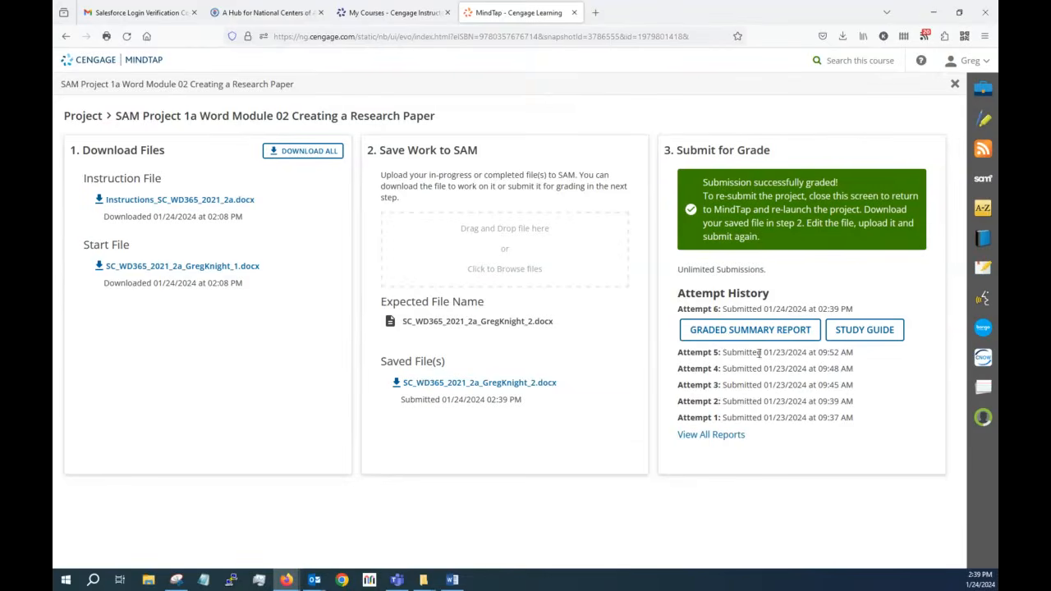
pyautogui.click(735, 332)
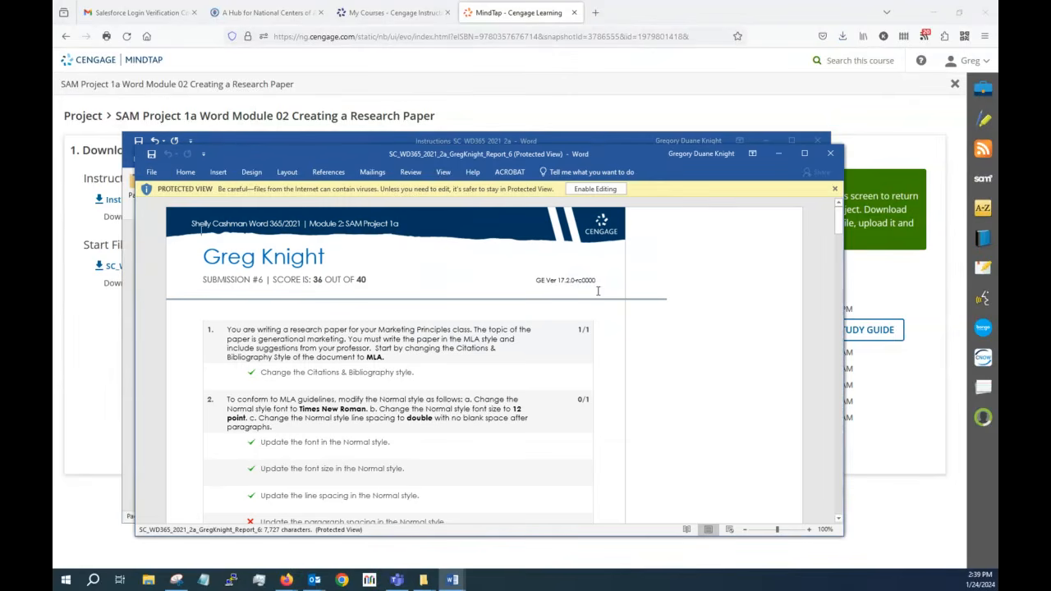
pyautogui.click(804, 153)
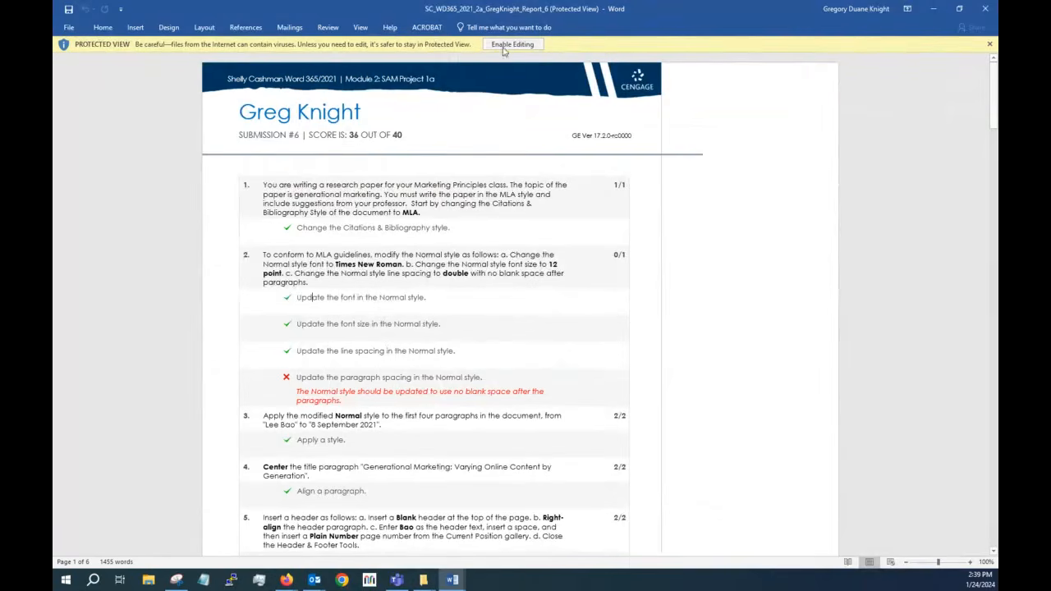
# Step: Examine the graded report's feedback on Normal style paragraph spacing in step 2 and the new citation source in step 11
pyautogui.moveTo(293, 377); pyautogui.dragTo(466, 398)
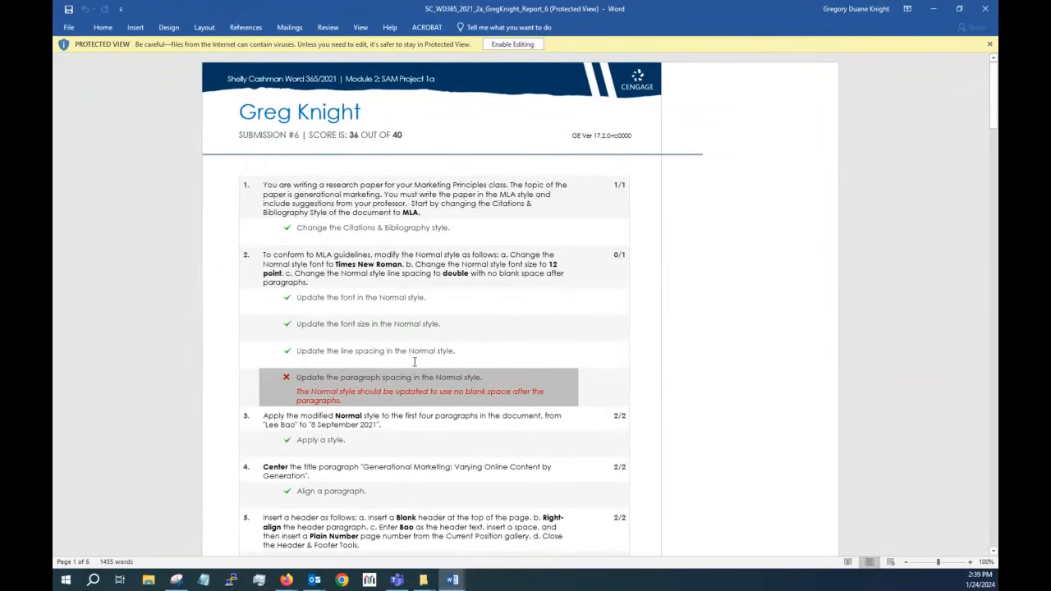
pyautogui.scroll(-4, 408, 351)
pyautogui.scroll(3, 427, 329)
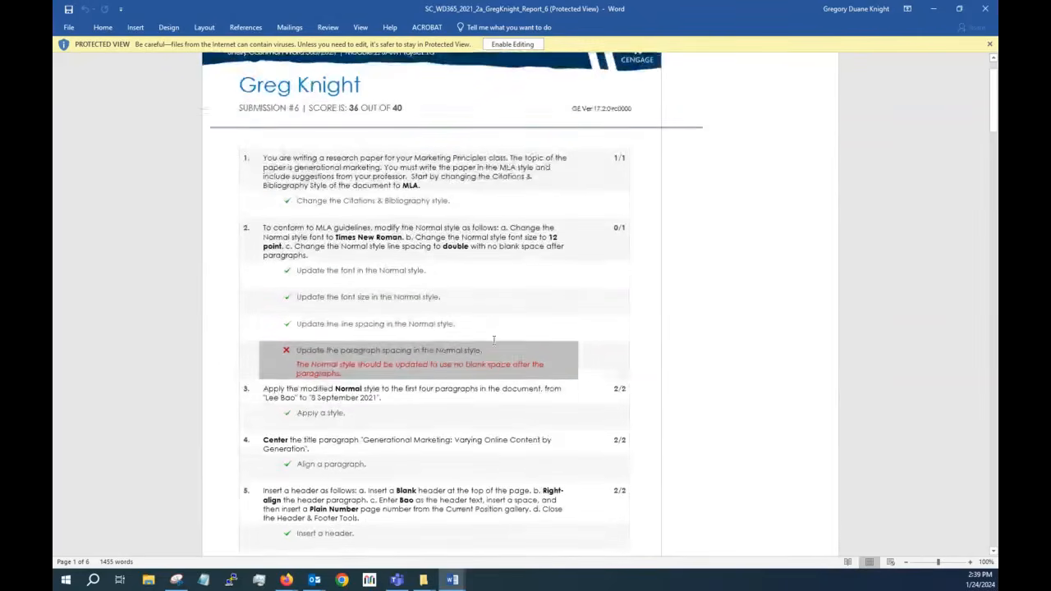
pyautogui.scroll(-15, 433, 323)
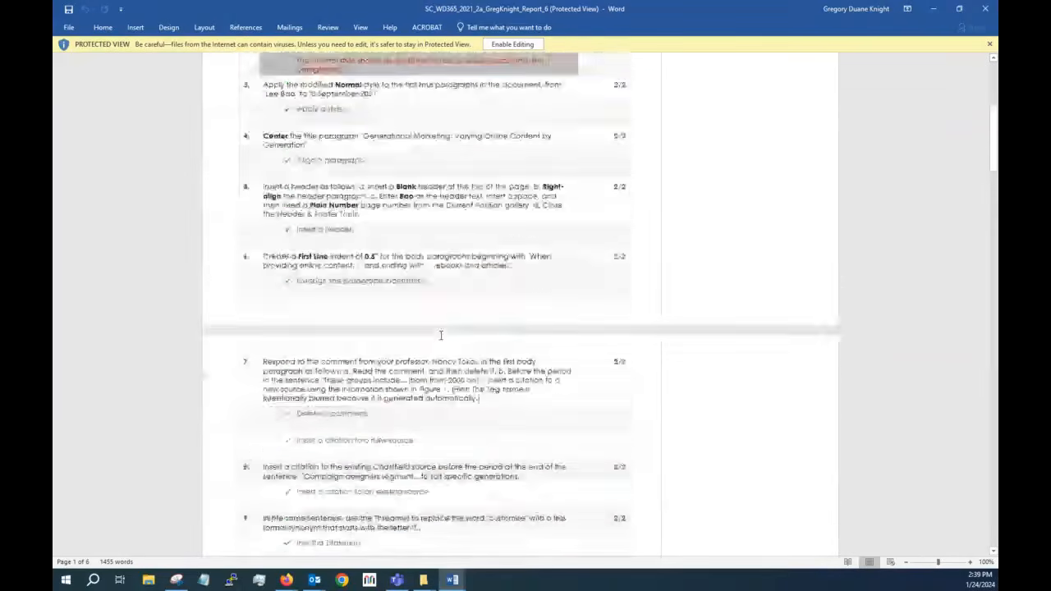
pyautogui.scroll(-3, 470, 332)
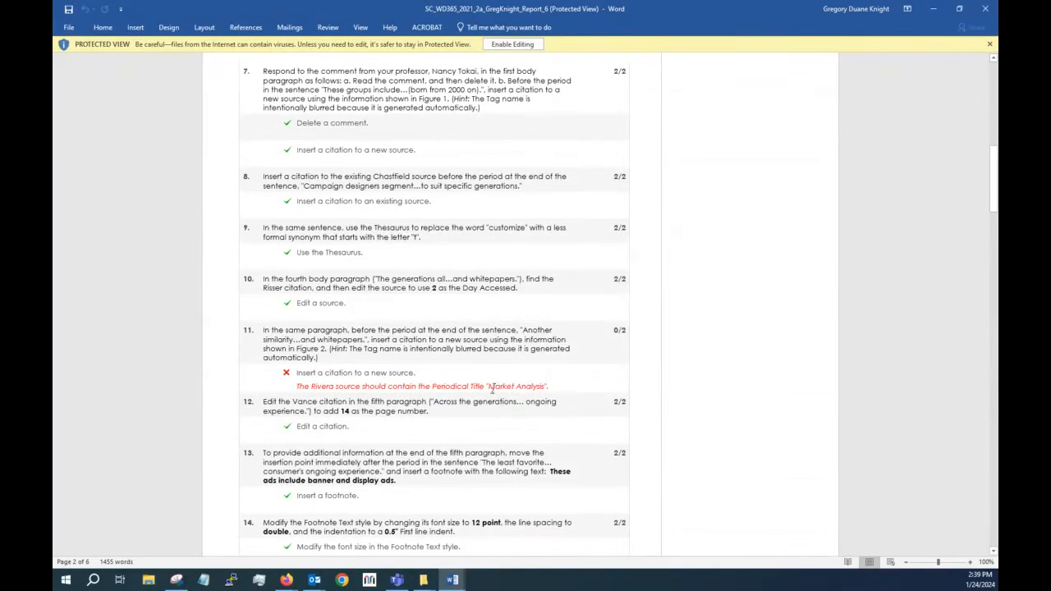
pyautogui.moveTo(551, 386); pyautogui.dragTo(293, 380)
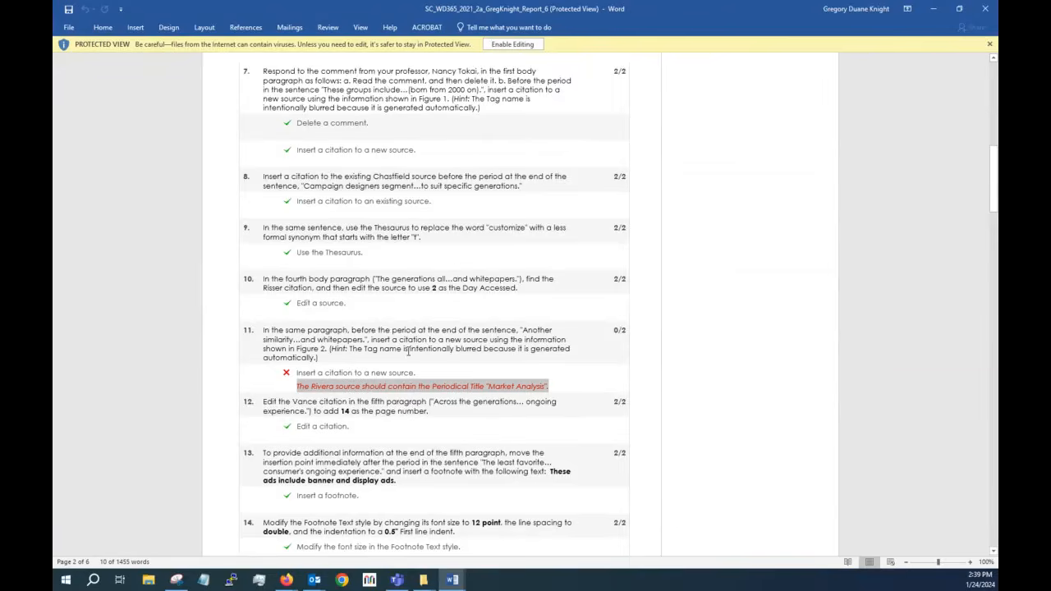
# Step: Examine the graded report's feedback on steps 14 through 21, including the page break in step 17, and return to the report's beginning
pyautogui.scroll(-12, 408, 351)
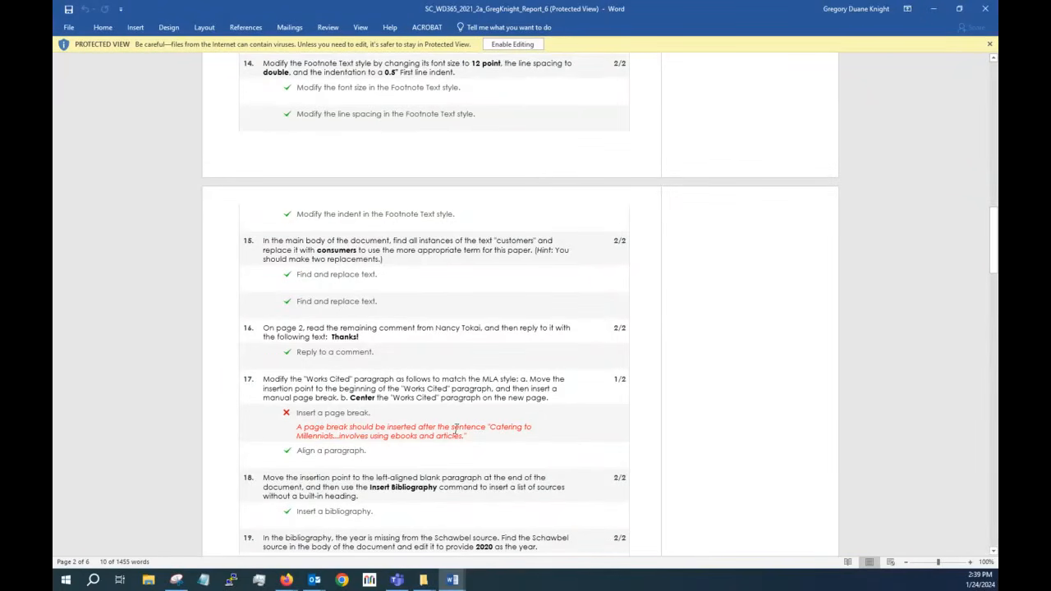
pyautogui.scroll(-10, 419, 394)
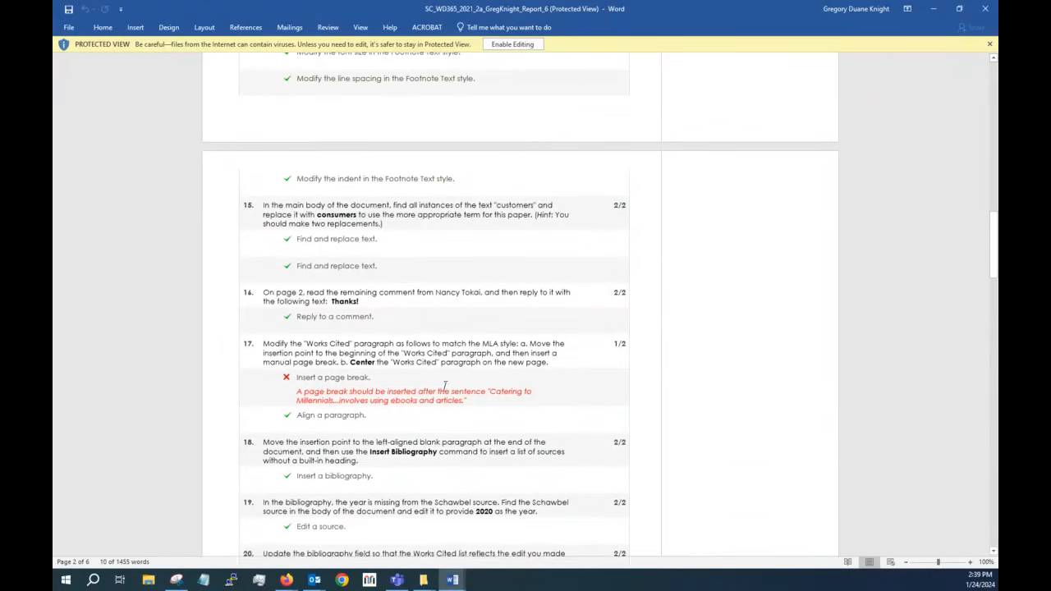
pyautogui.scroll(-2, 446, 390)
pyautogui.scroll(10, 446, 387)
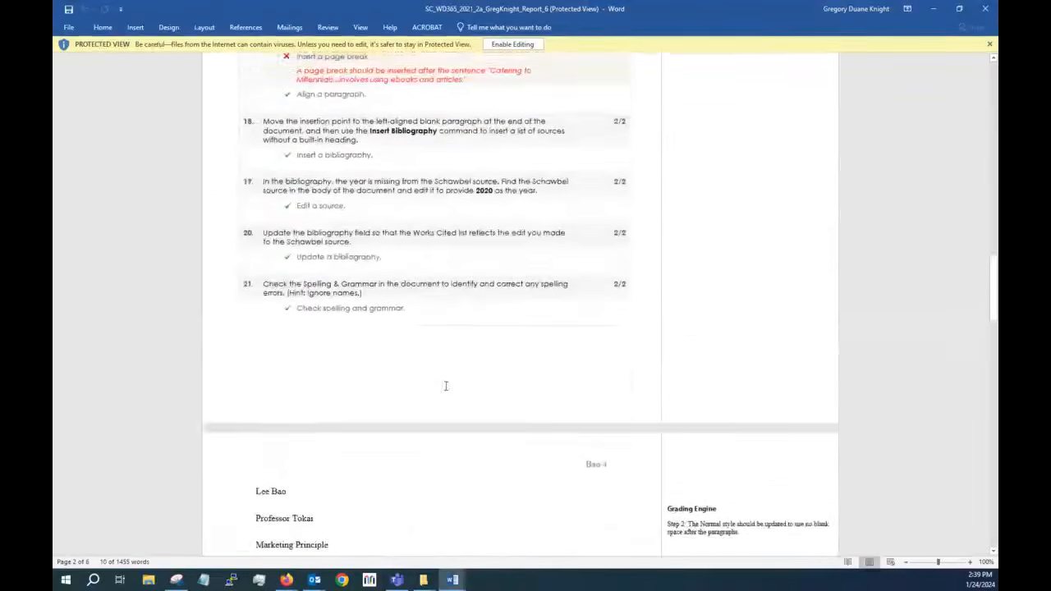
pyautogui.scroll(10, 446, 386)
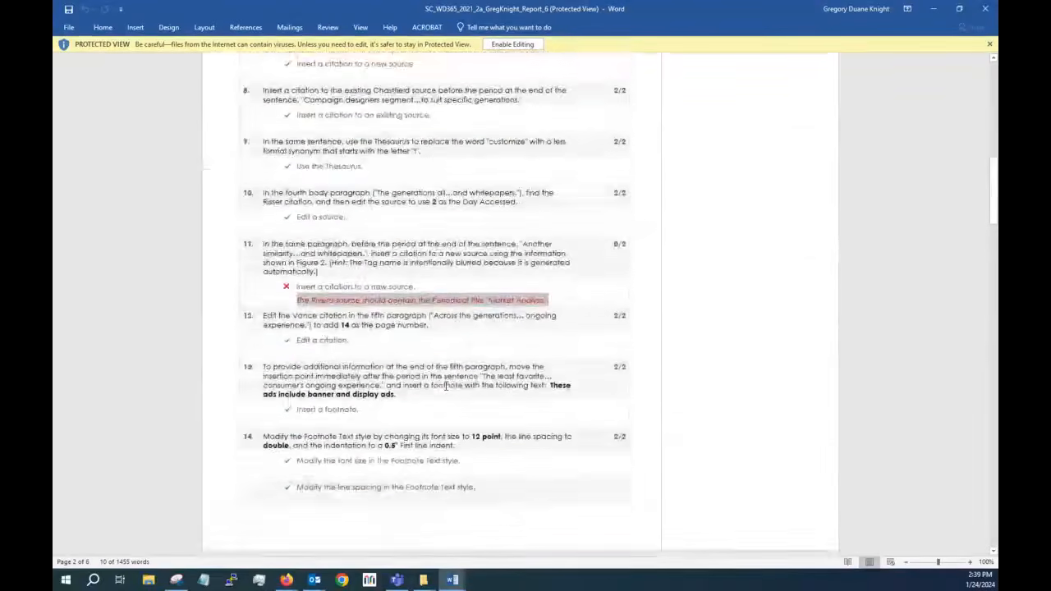
pyautogui.scroll(15, 447, 384)
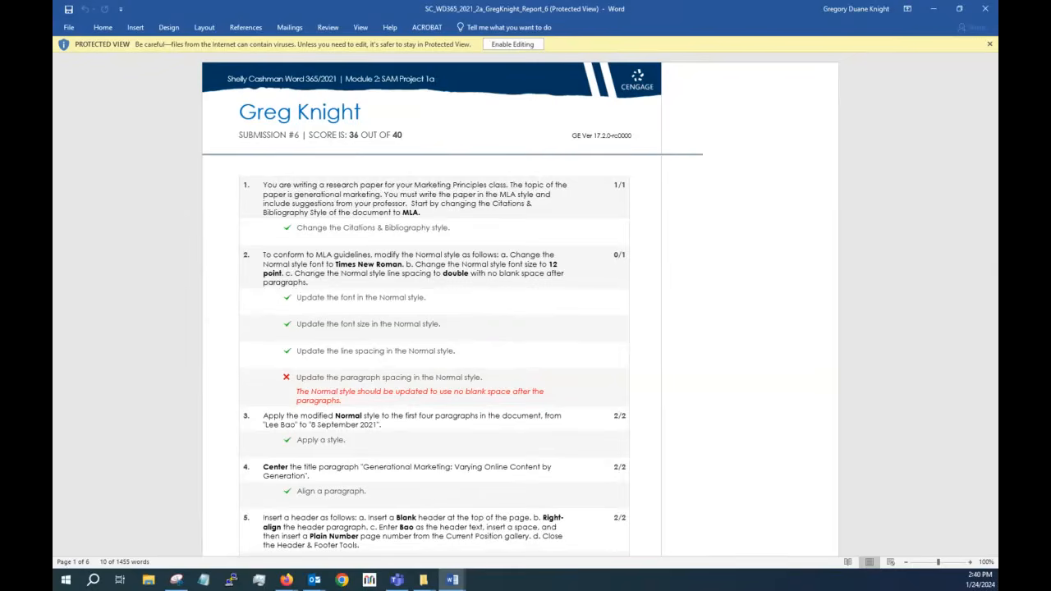
pyautogui.hotkey('alt', 'Tab')
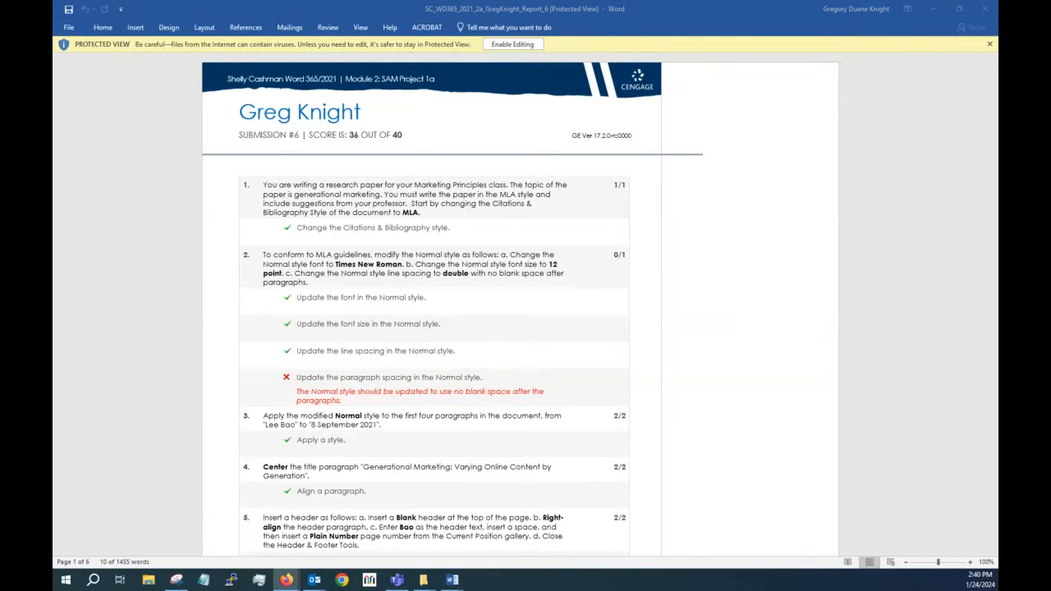